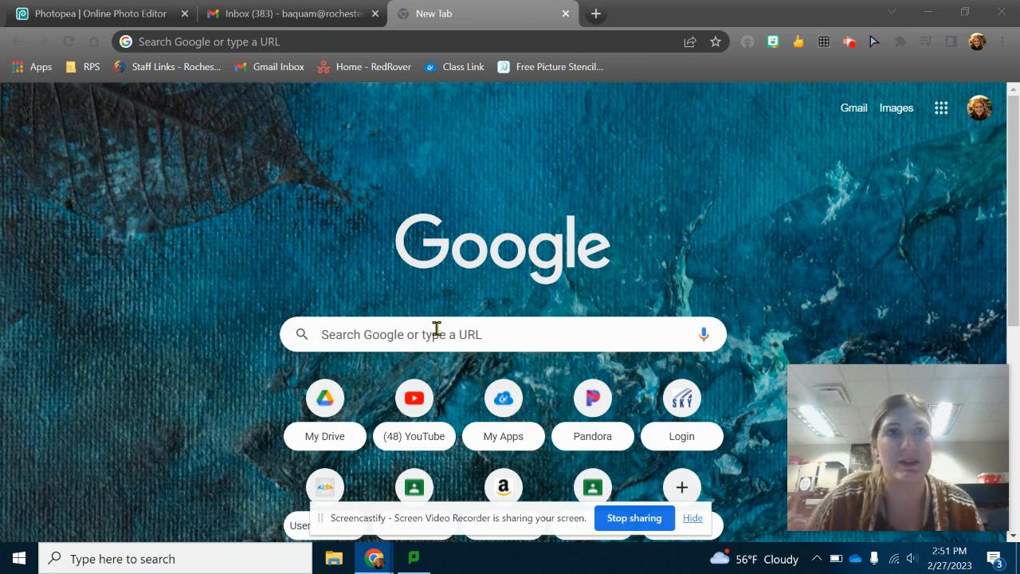
Search Google for "poppies" and switch to the image results.
left_click(438, 328)
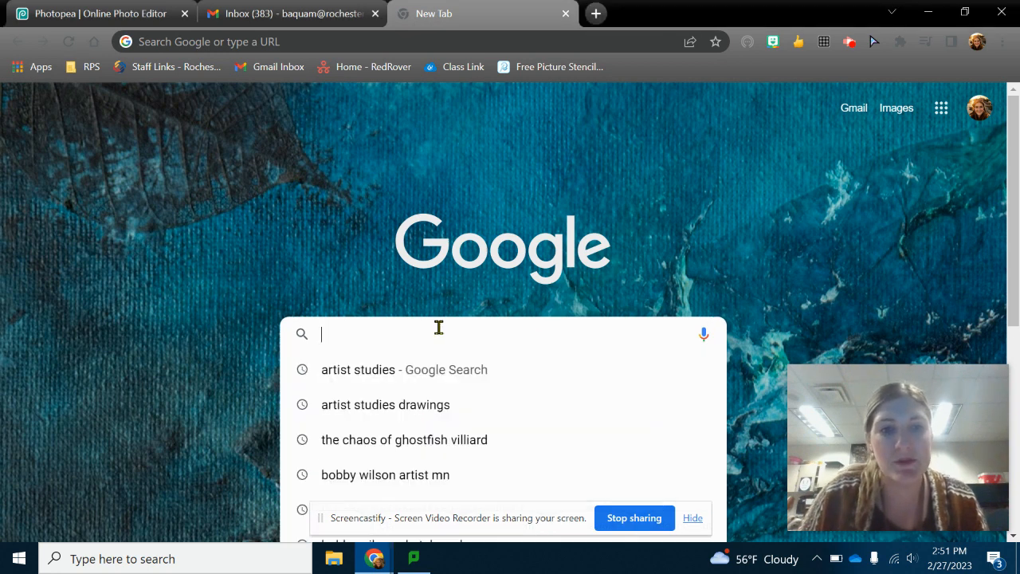
type("poppies")
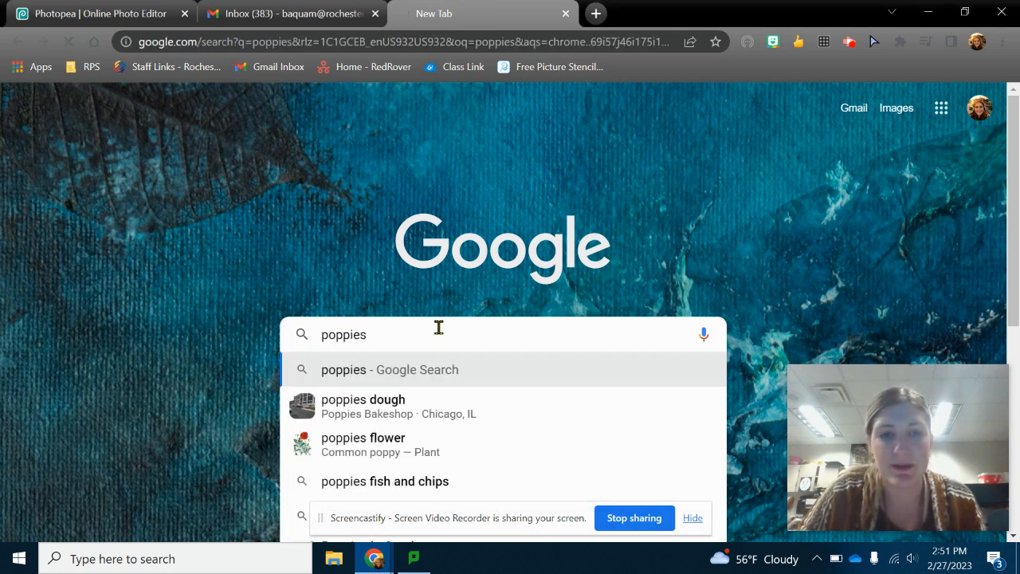
key("Return")
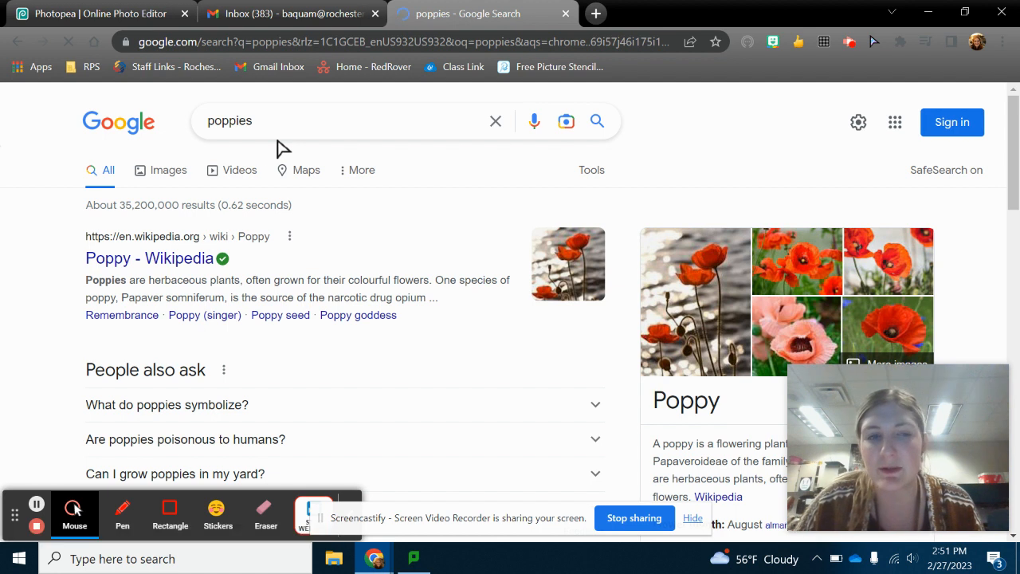
left_click(178, 177)
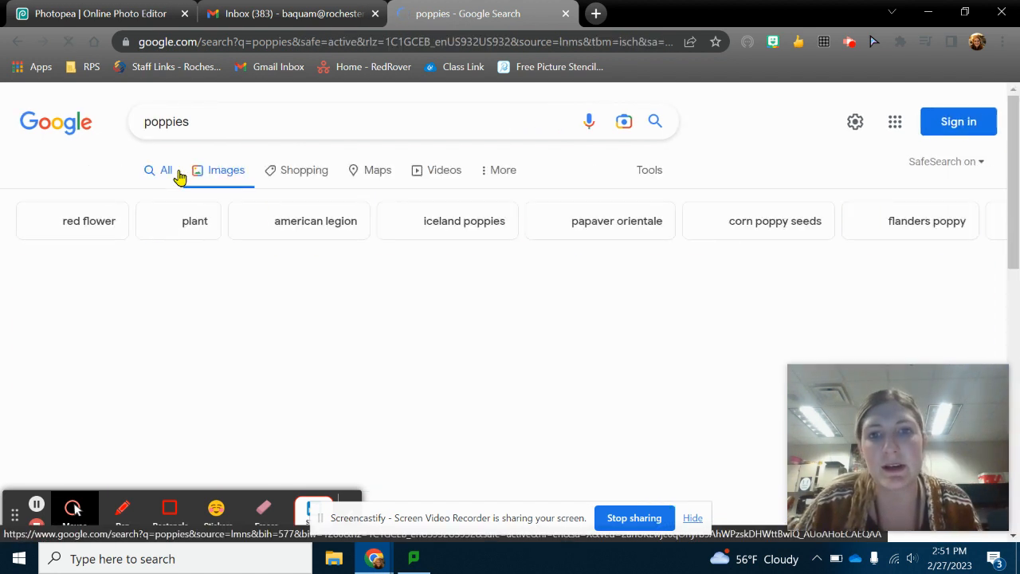
Browse through the poppy image results to compare the available photos and flower varieties.
scroll(510, 263, "down", 5)
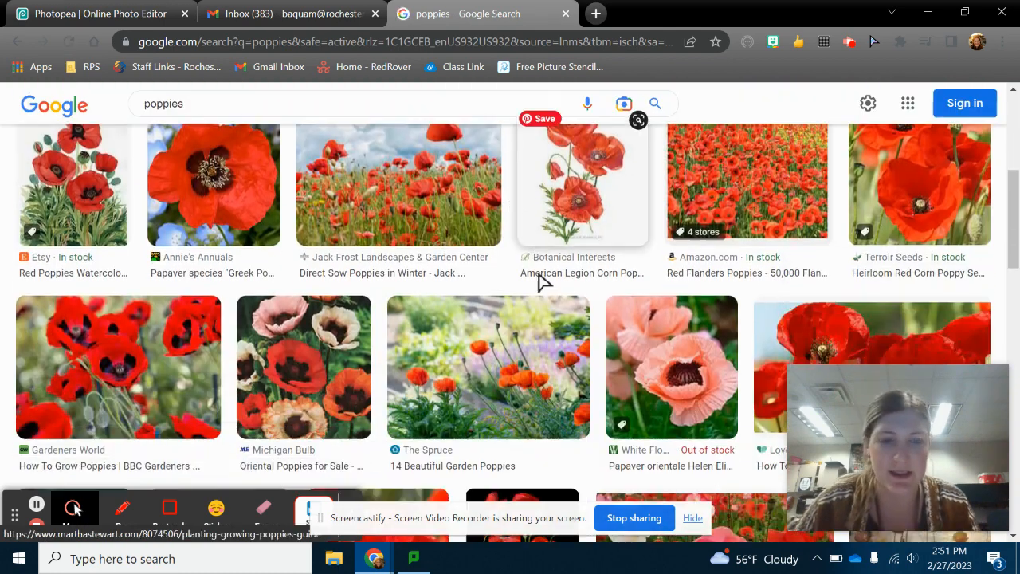
scroll(540, 263, "down", 2)
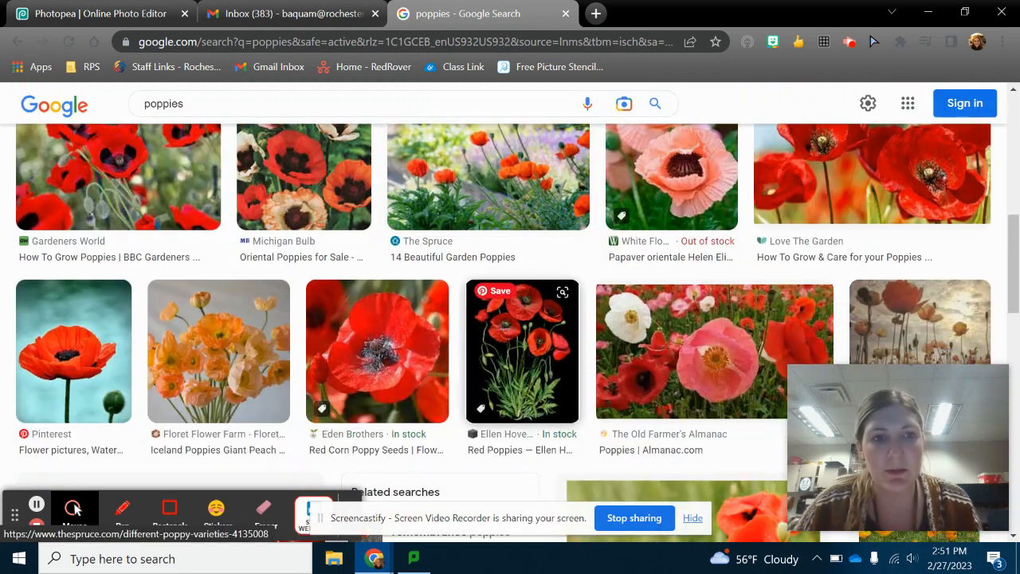
scroll(468, 344, "down", 1)
scroll(469, 345, "down", 4)
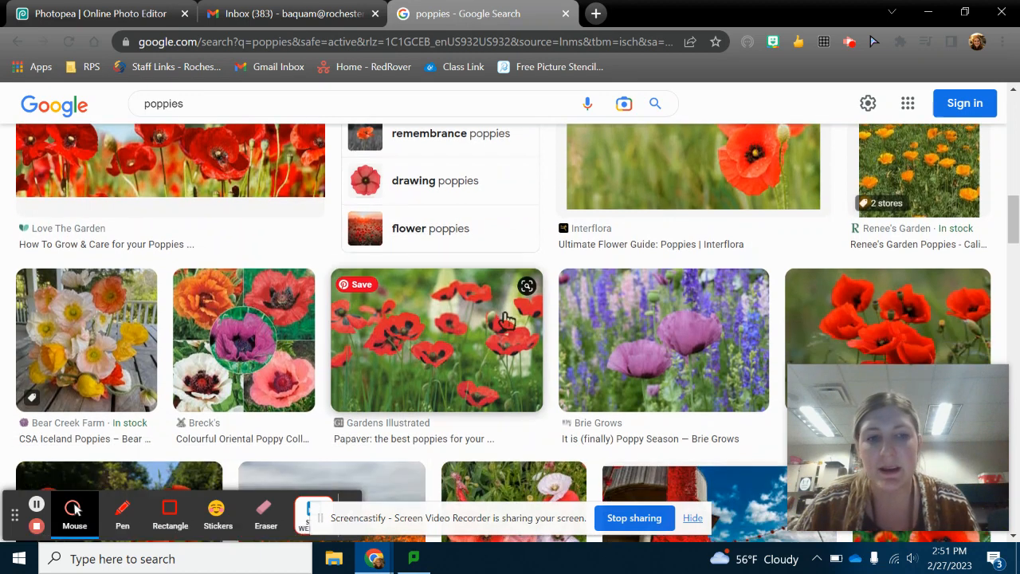
scroll(510, 317, "down", 1)
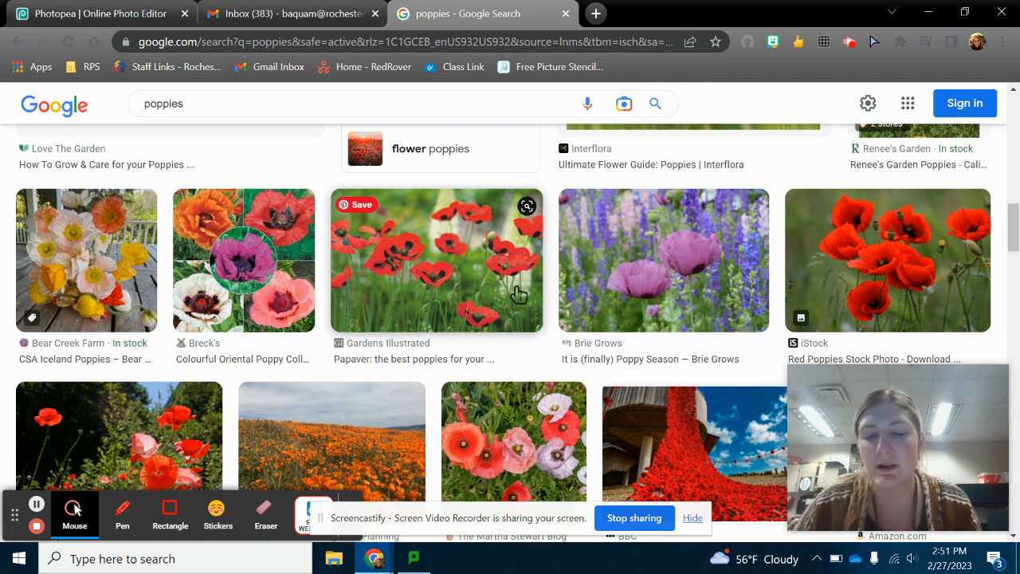
scroll(516, 292, "down", 1)
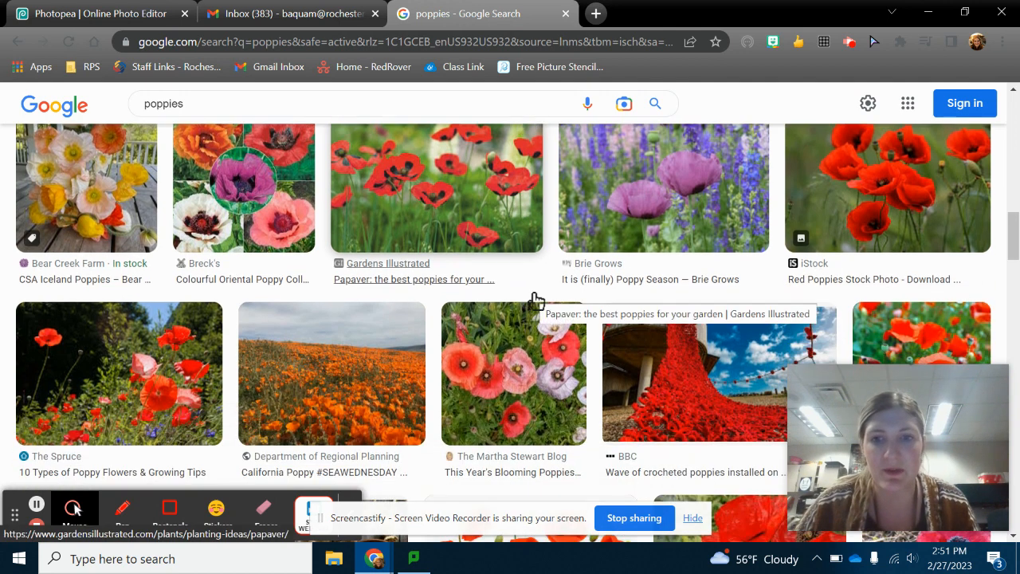
scroll(542, 301, "down", 1)
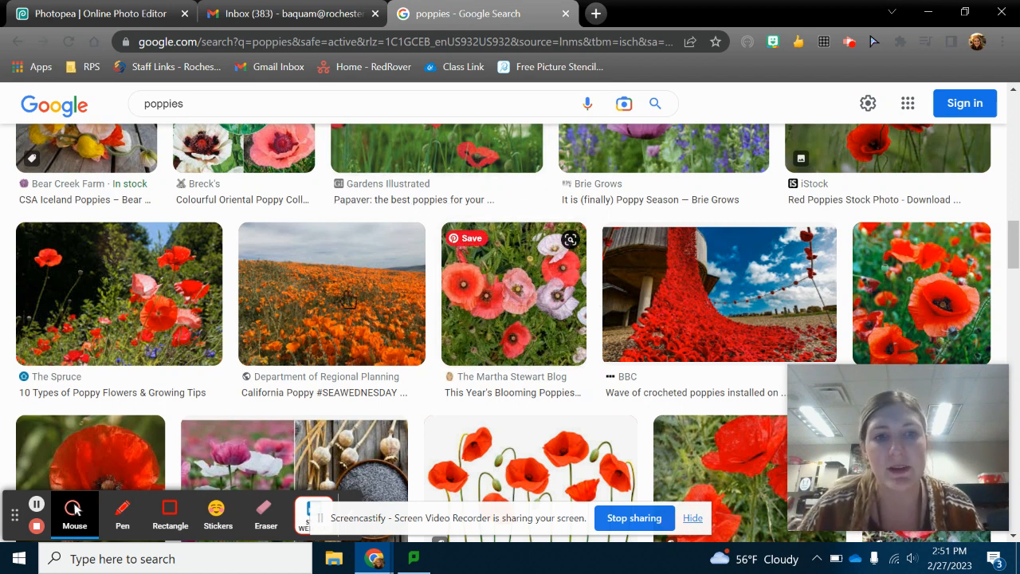
scroll(408, 331, "down", 3)
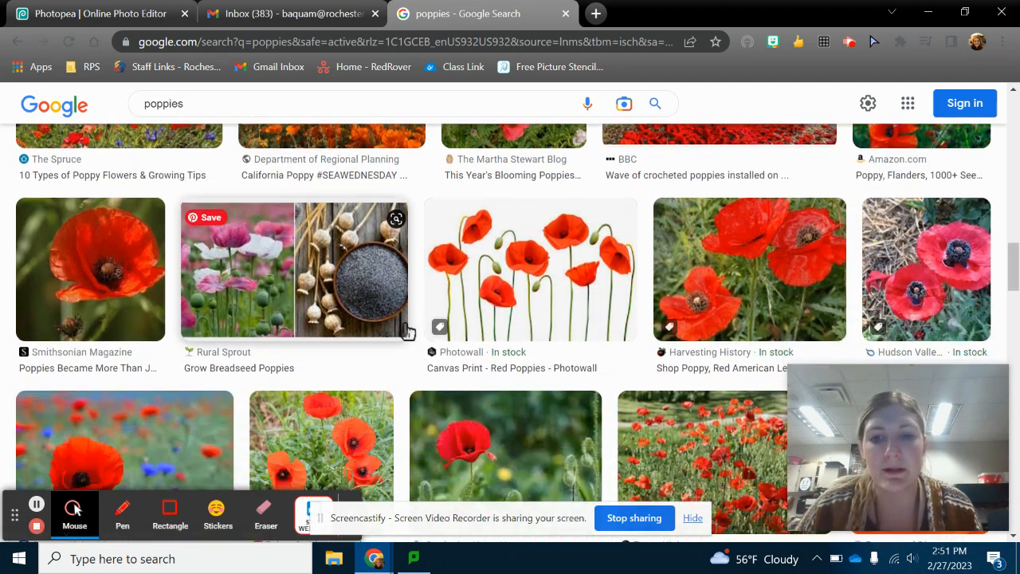
scroll(407, 330, "down", 1)
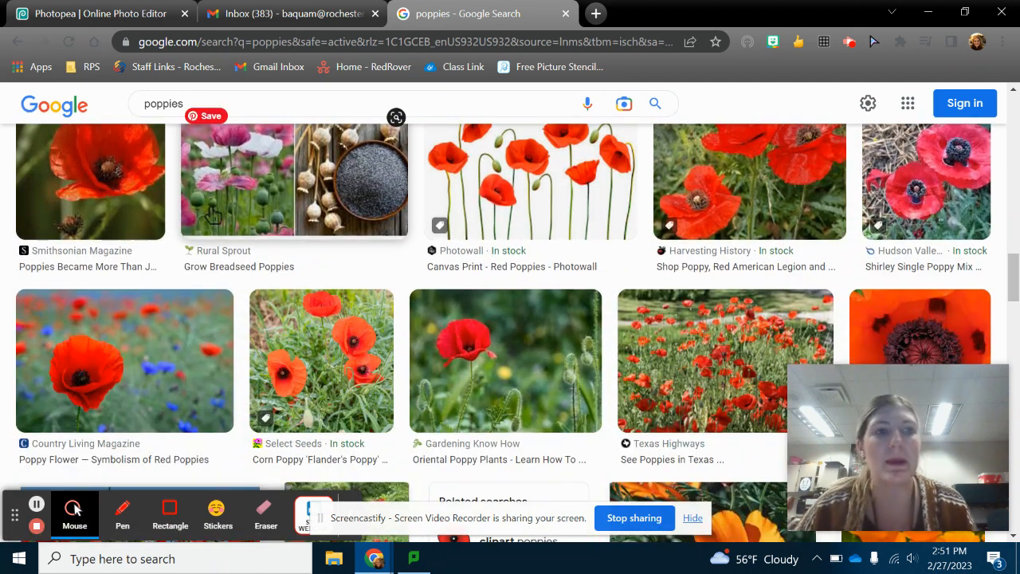
scroll(364, 223, "down", 8)
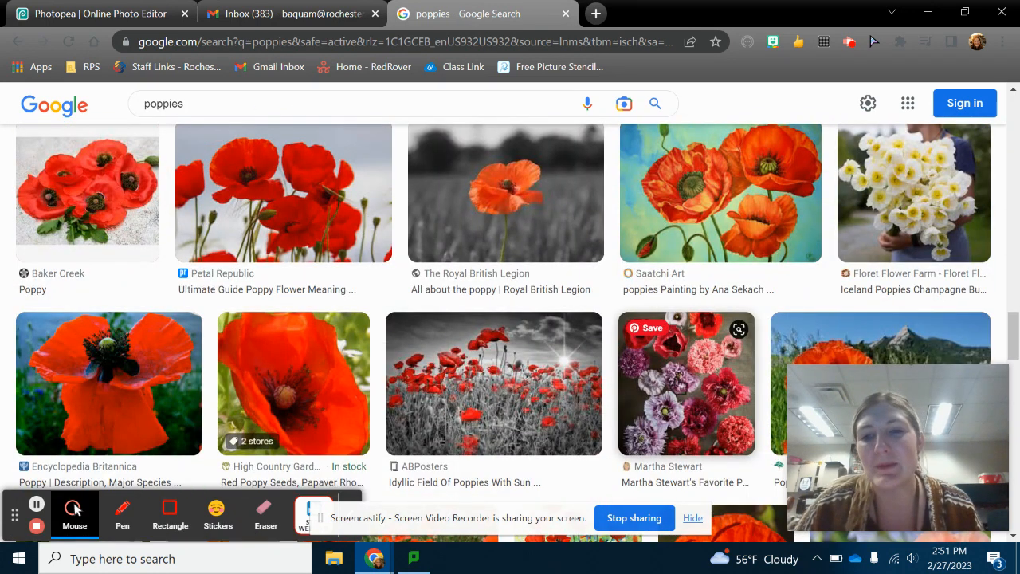
scroll(686, 383, "down", 2)
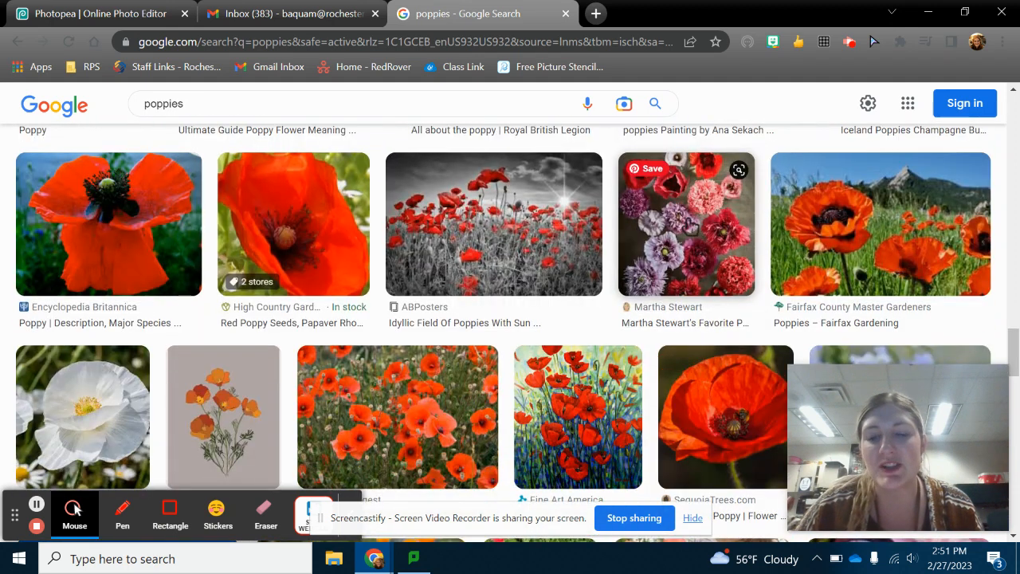
Preview the Martha Stewart image of mixed purple, pink and red poppies and check its pixel dimensions.
left_click(690, 223)
scroll(814, 239, "down", 1)
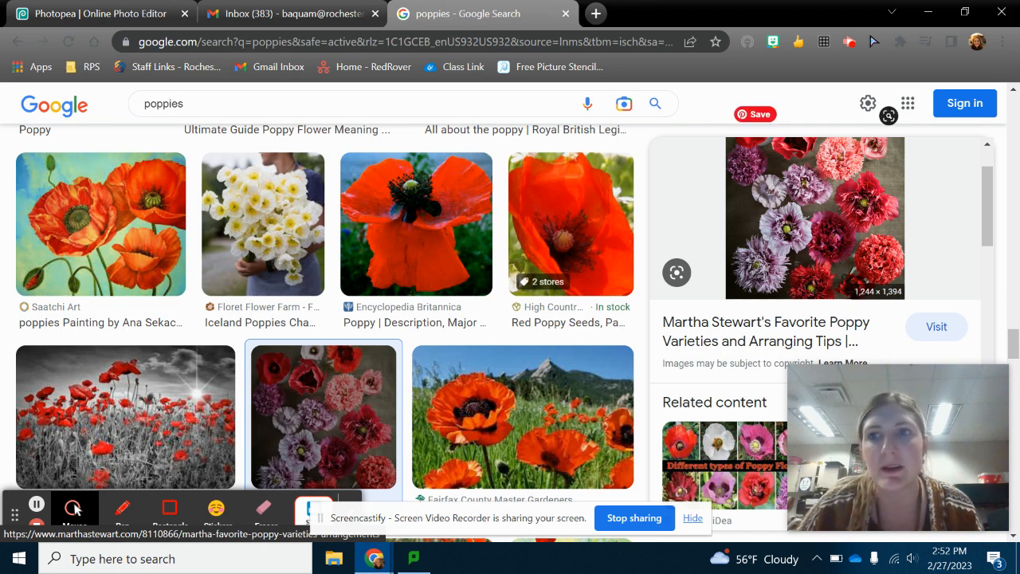
scroll(651, 262, "down", 10)
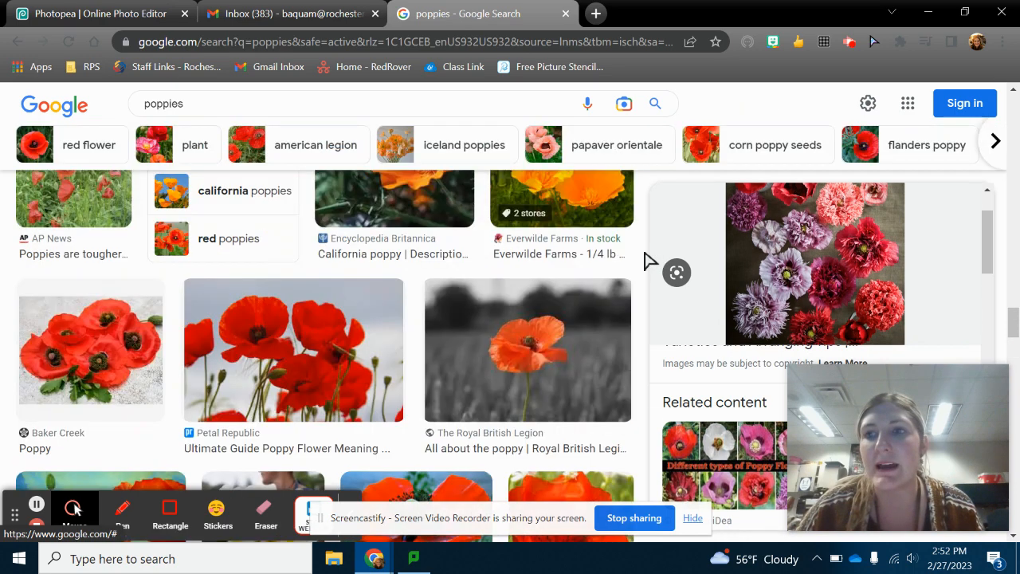
Return to the first image results and preview the Amazon Flanders poppy and the Farmers' Almanac poppy photos.
scroll(650, 243, "up", 10)
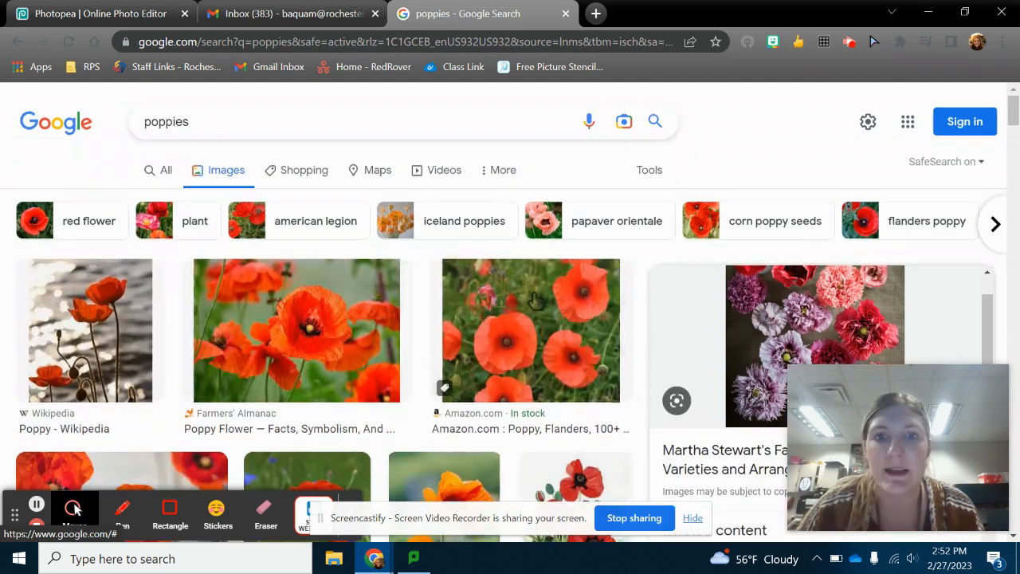
left_click(518, 318)
scroll(809, 246, "down", 2)
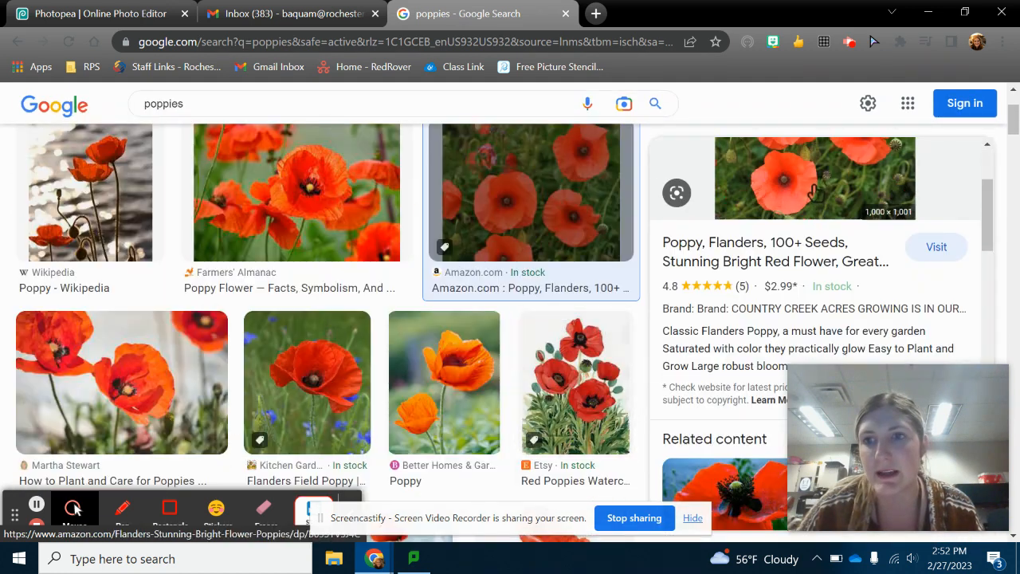
left_click(295, 195)
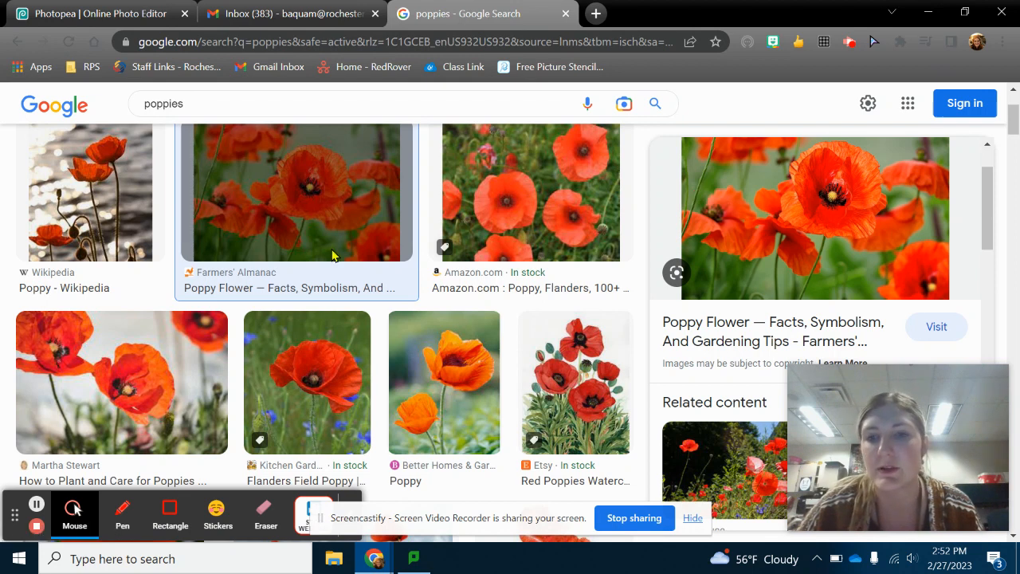
Filter the poppy image results by size to show only Large images.
scroll(717, 226, "up", 2)
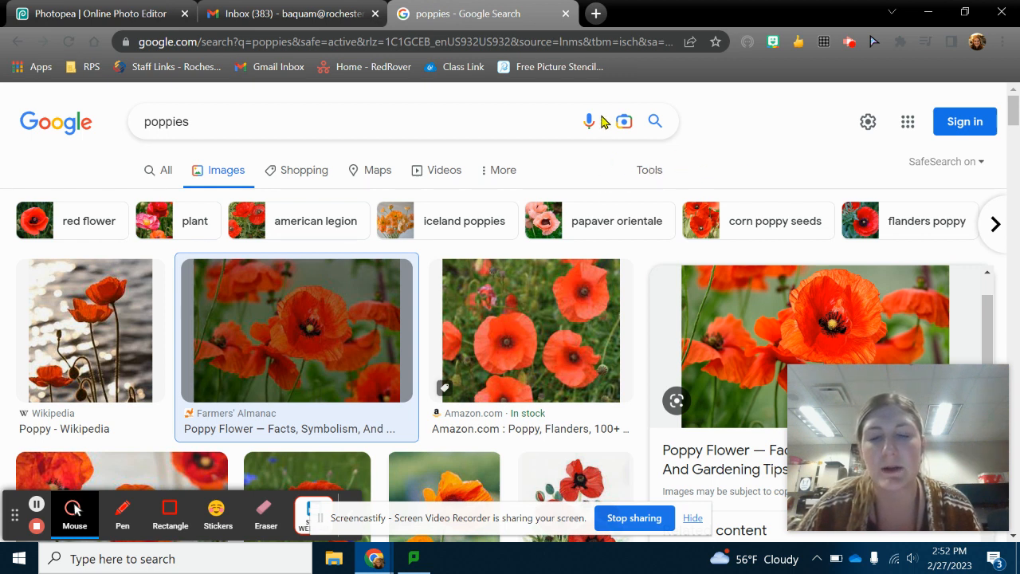
scroll(674, 226, "down", 2)
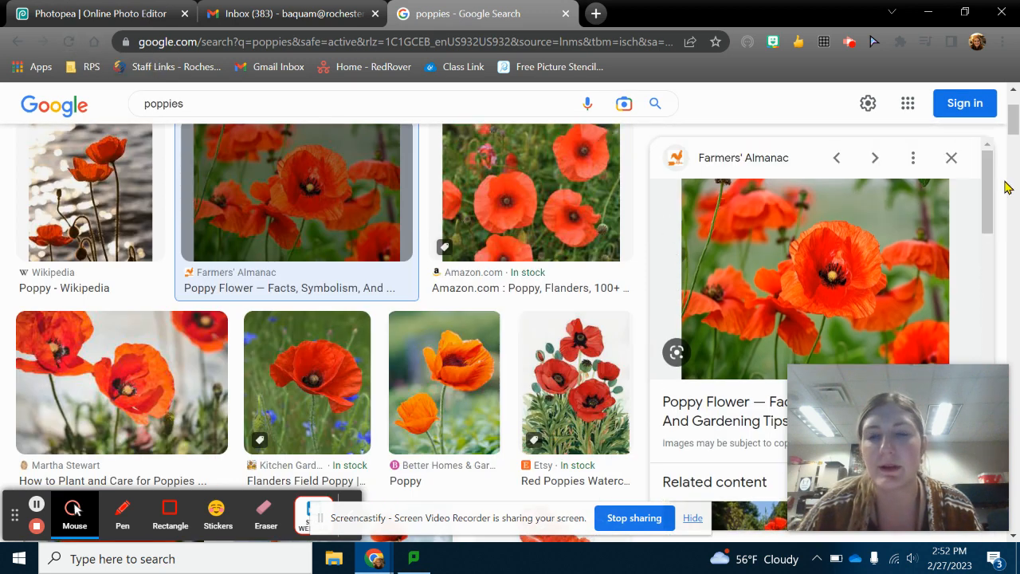
scroll(981, 188, "up", 2)
left_click(652, 172)
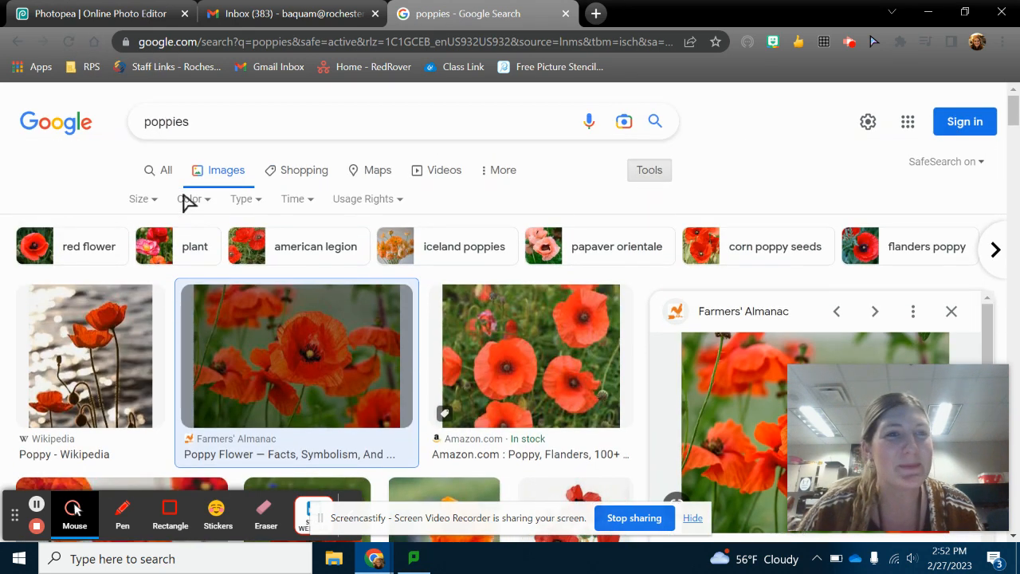
left_click(140, 201)
left_click(144, 254)
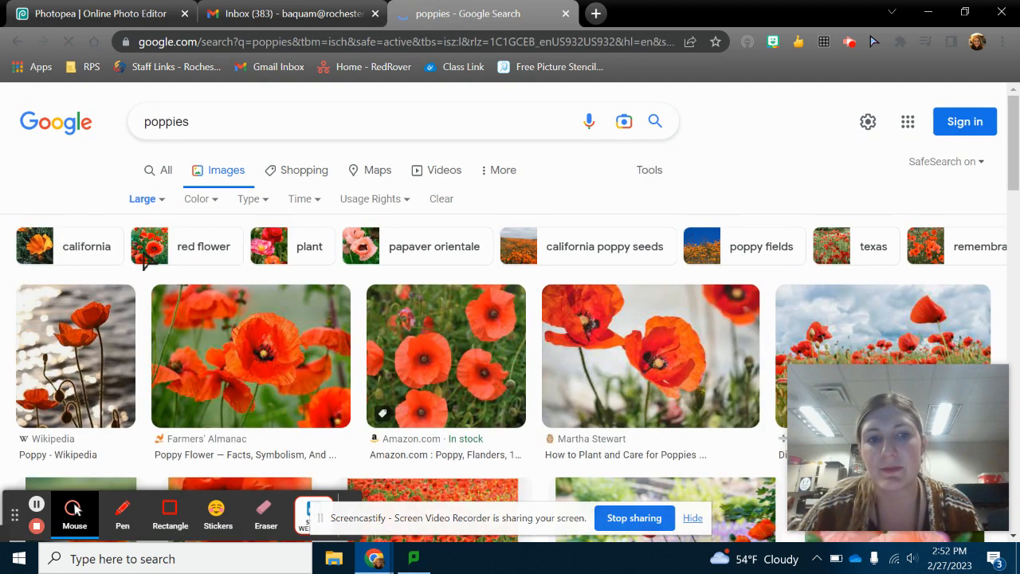
Look through the large-size poppy images for suitable high-resolution photos.
scroll(626, 249, "down", 2)
scroll(625, 248, "down", 10)
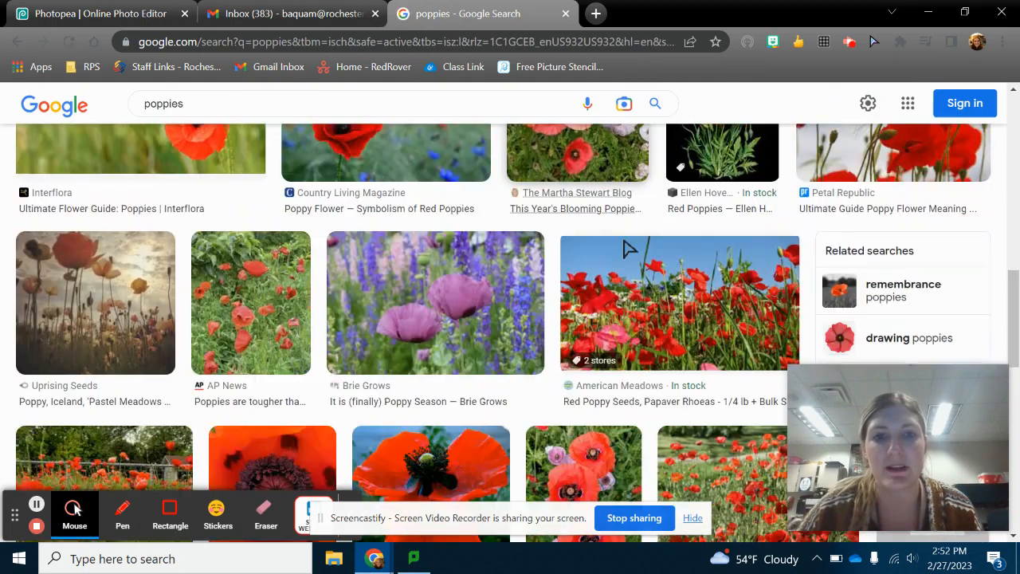
scroll(625, 249, "down", 10)
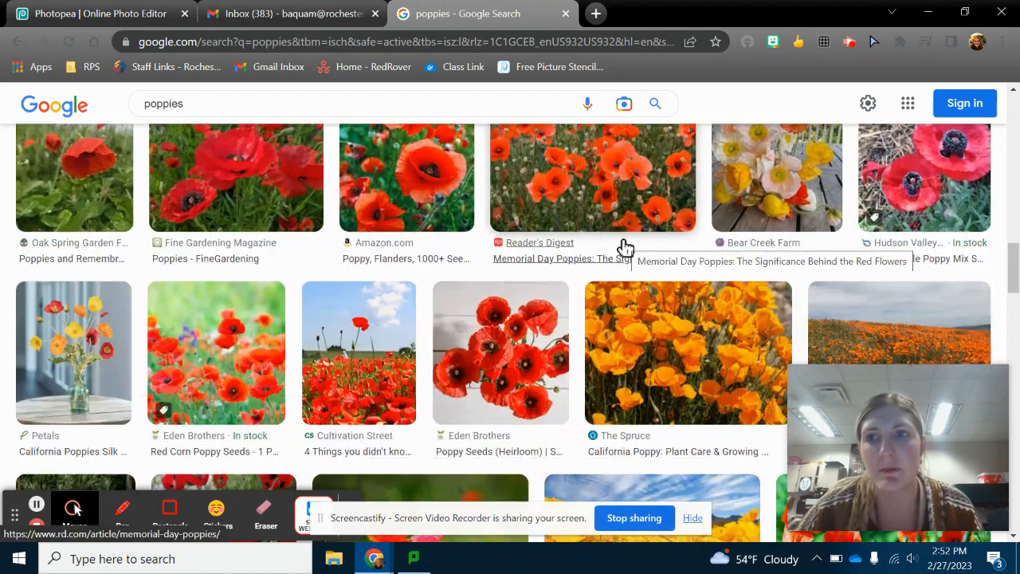
scroll(626, 248, "down", 4)
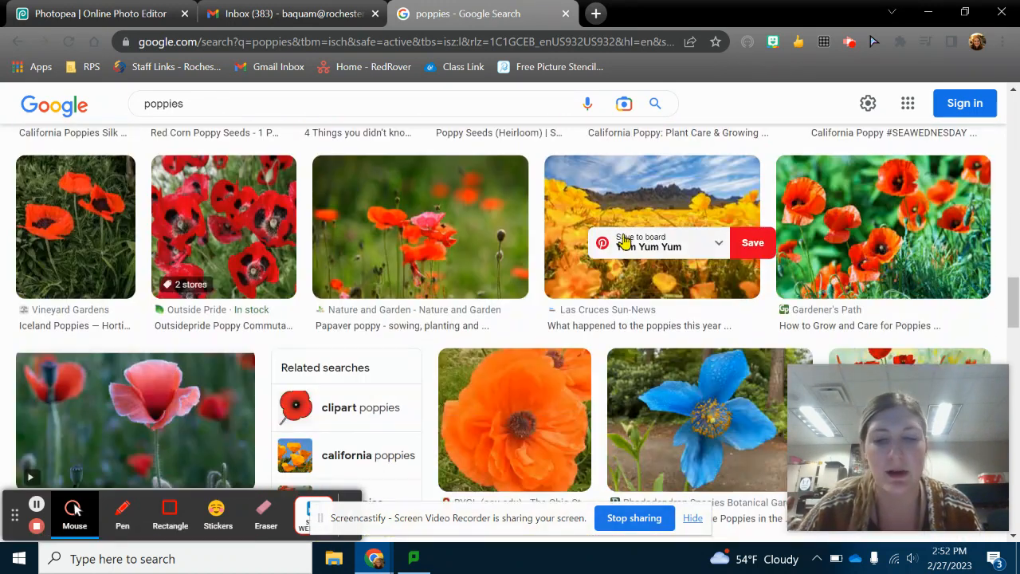
scroll(630, 249, "up", 3)
Open pixabay.com in a new tab and search its images for "poppies".
left_click(595, 14)
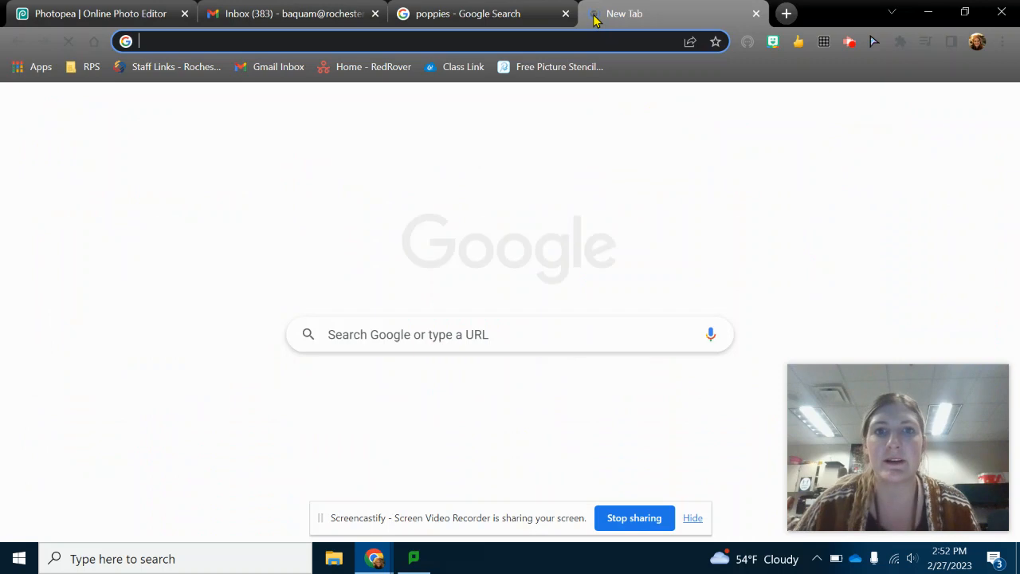
type("pixabay")
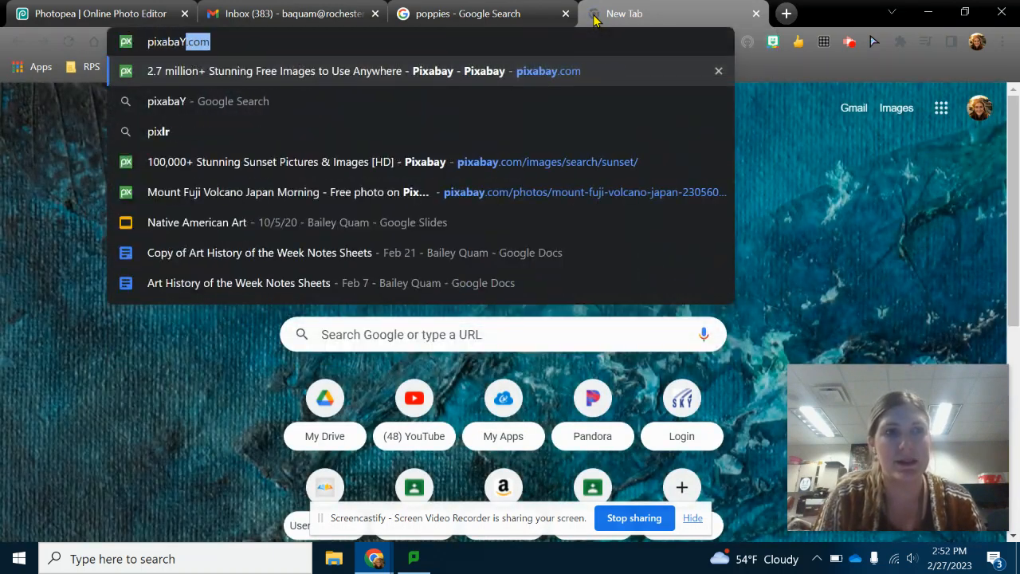
key("Return")
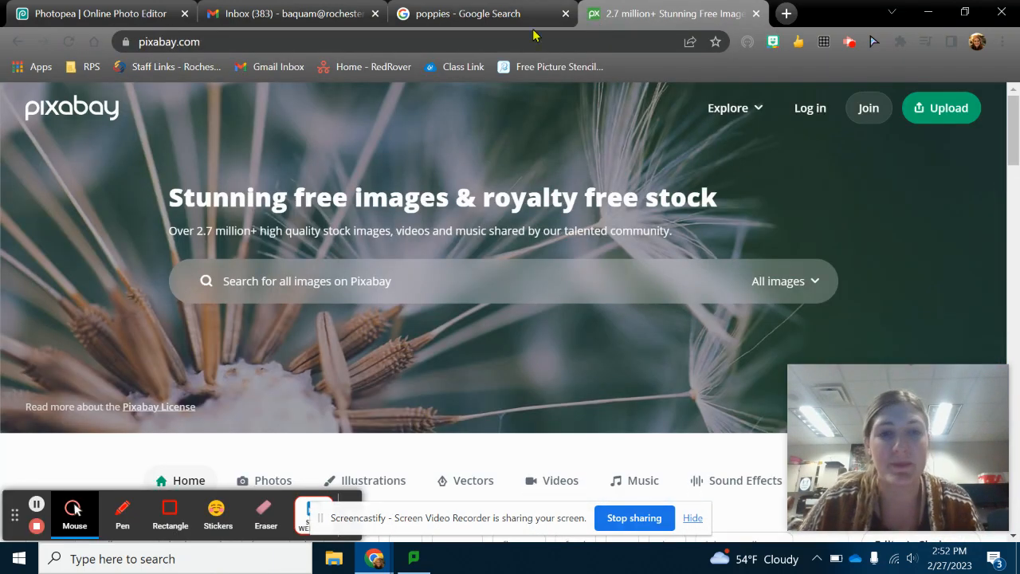
left_click(357, 283)
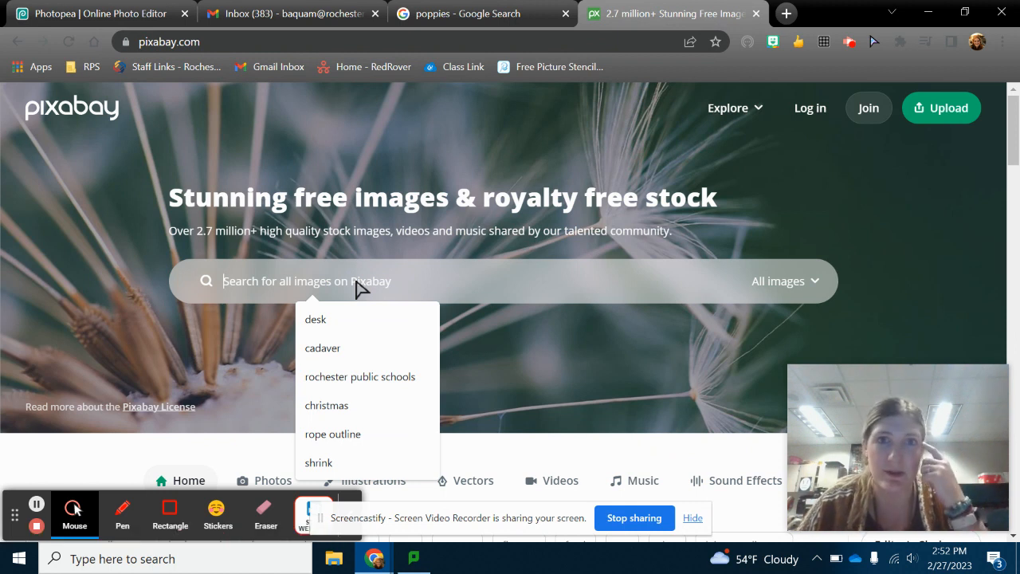
type("POPPIES")
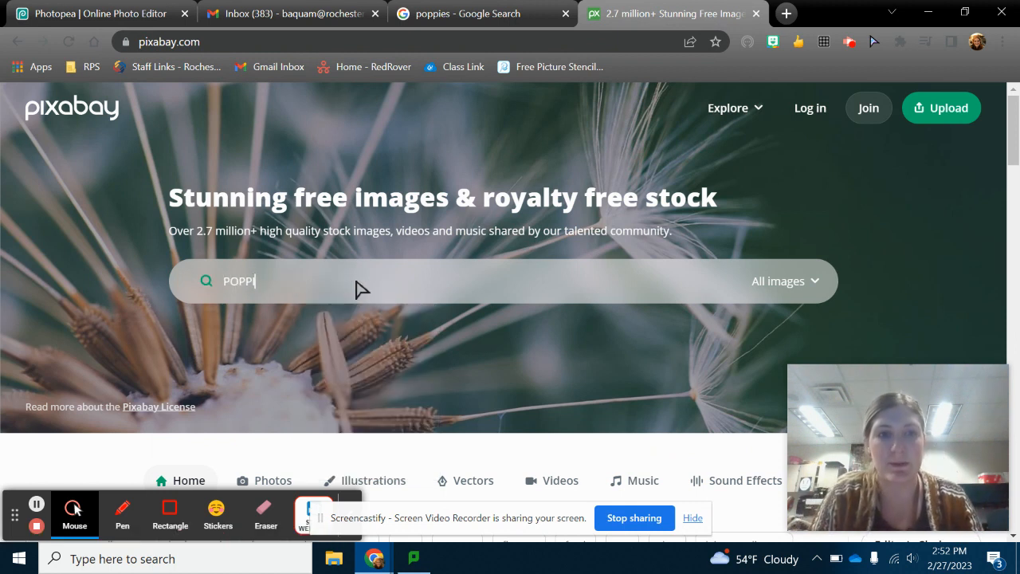
key("Return")
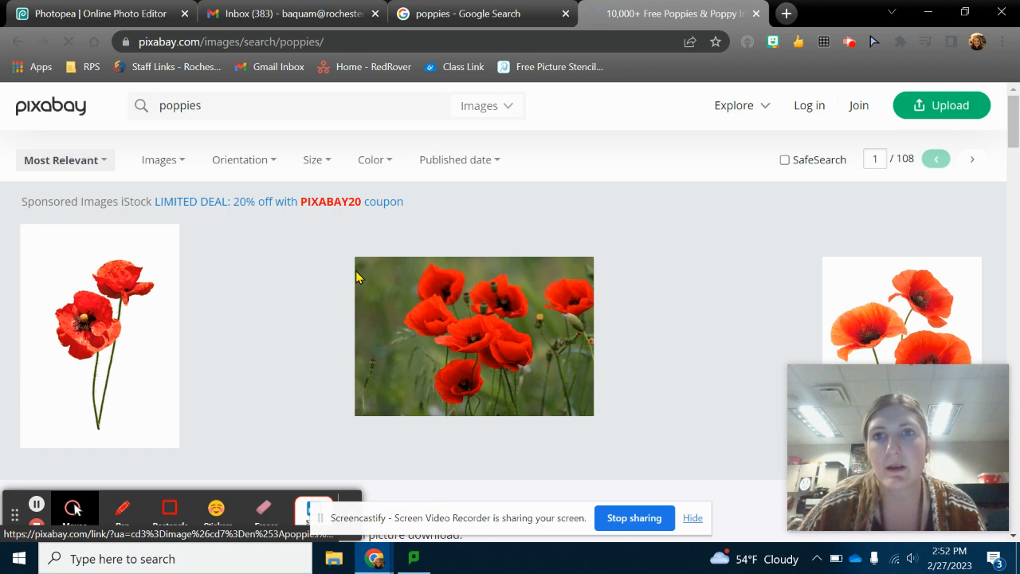
Open the Pixabay photo page of the single red poppy in a field with blue flowers.
scroll(740, 273, "down", 5)
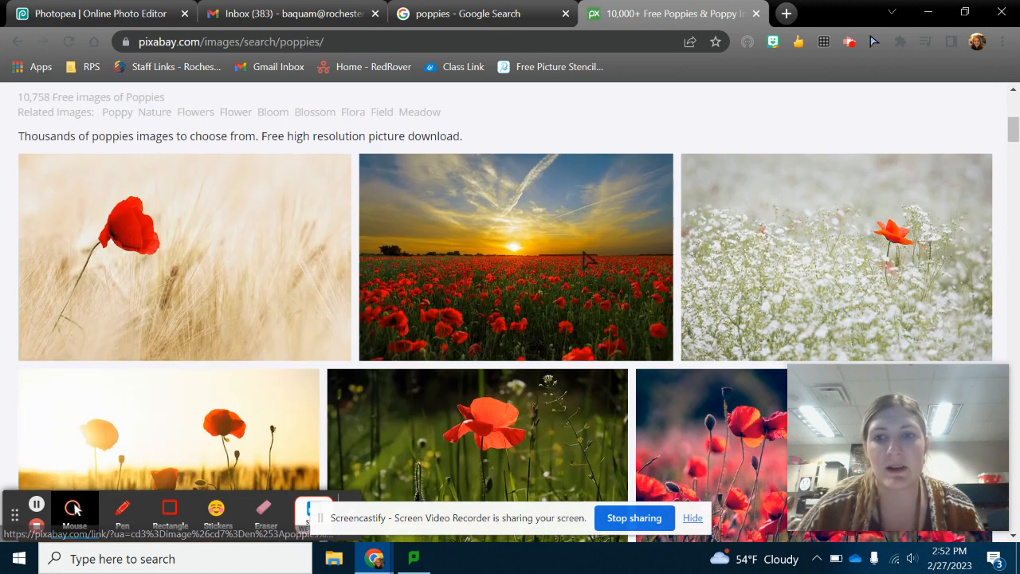
scroll(844, 235, "down", 4)
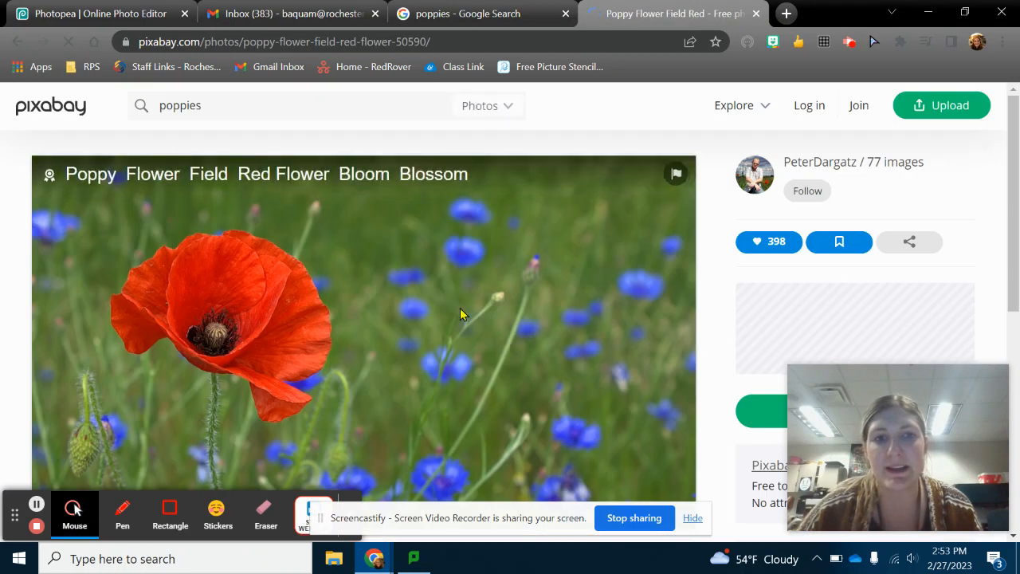
scroll(619, 239, "down", 2)
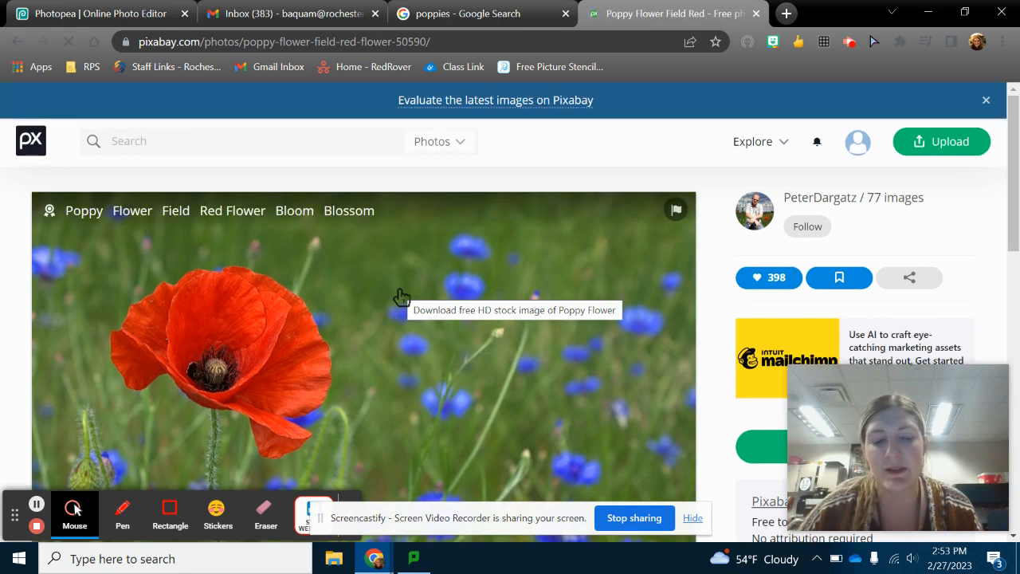
Look over the save and free download options for the red poppy photo on the Pixabay page.
scroll(402, 295, "down", 1)
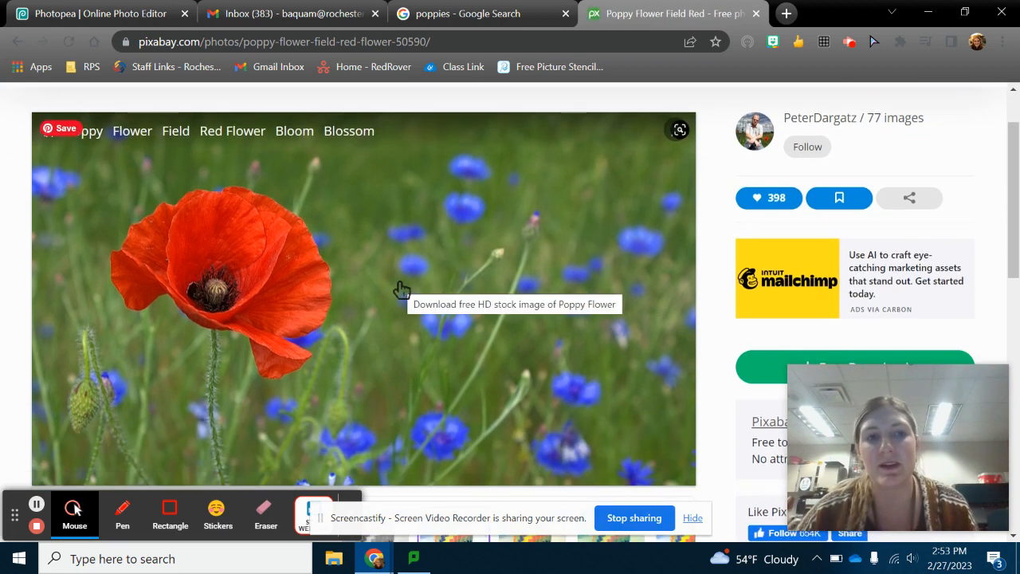
right_click(401, 226)
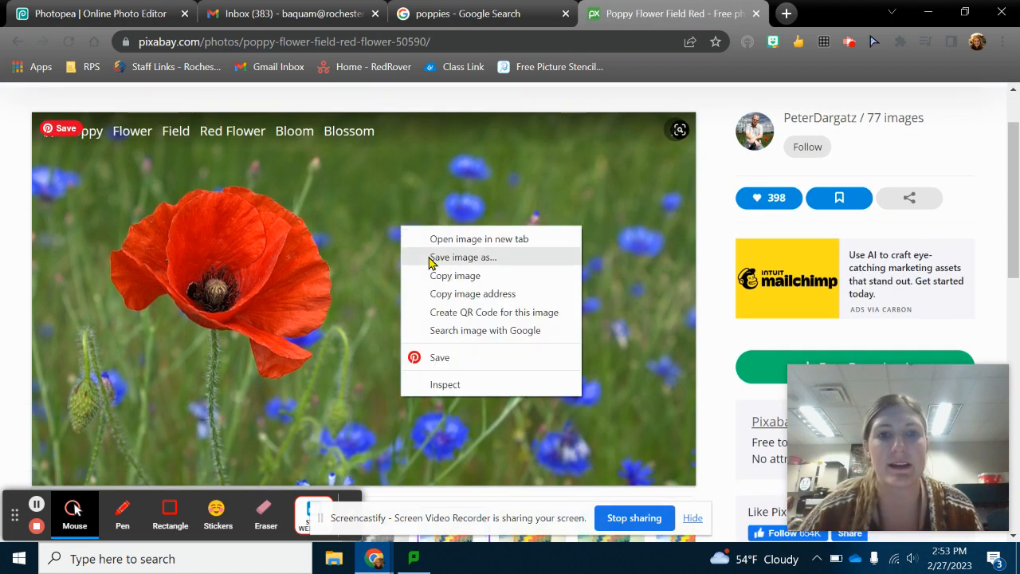
left_click(712, 262)
scroll(712, 262, "down", 2)
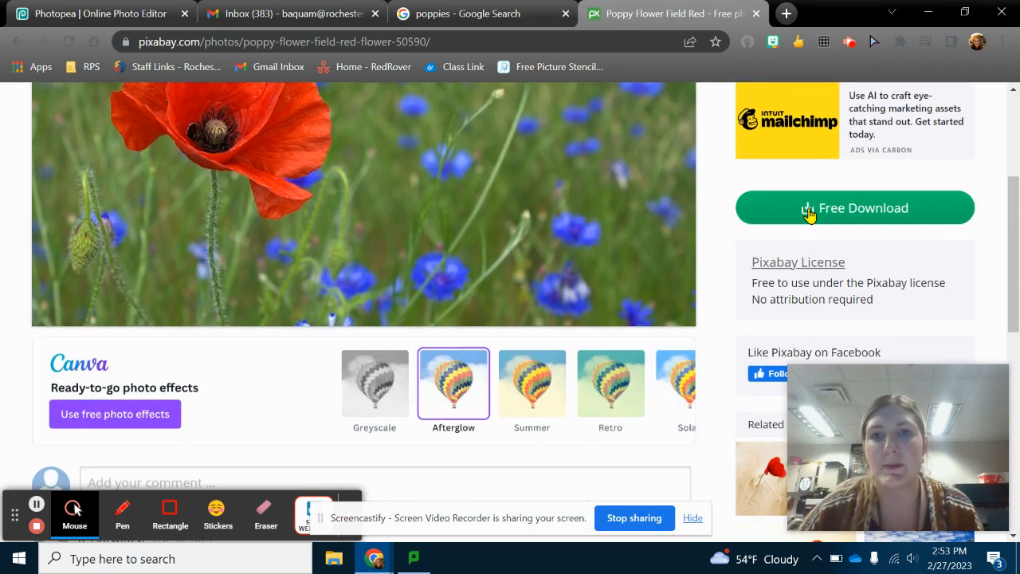
Return to the large Google poppy images and check the save file type of the pink Gardening Know How poppy without saving it.
left_click(478, 13)
scroll(485, 301, "down", 1)
scroll(485, 301, "down", 6)
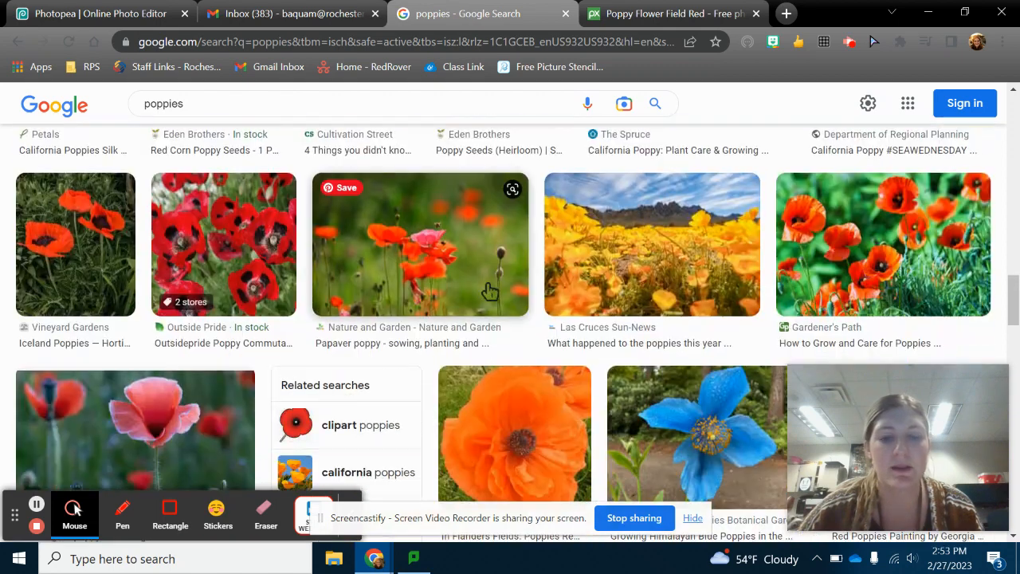
left_click(341, 375)
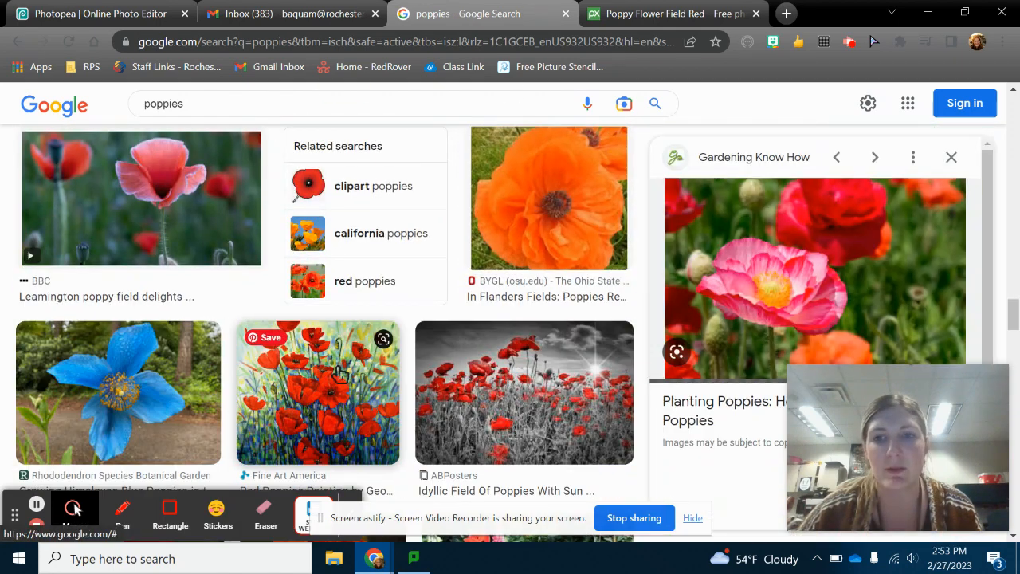
right_click(810, 233)
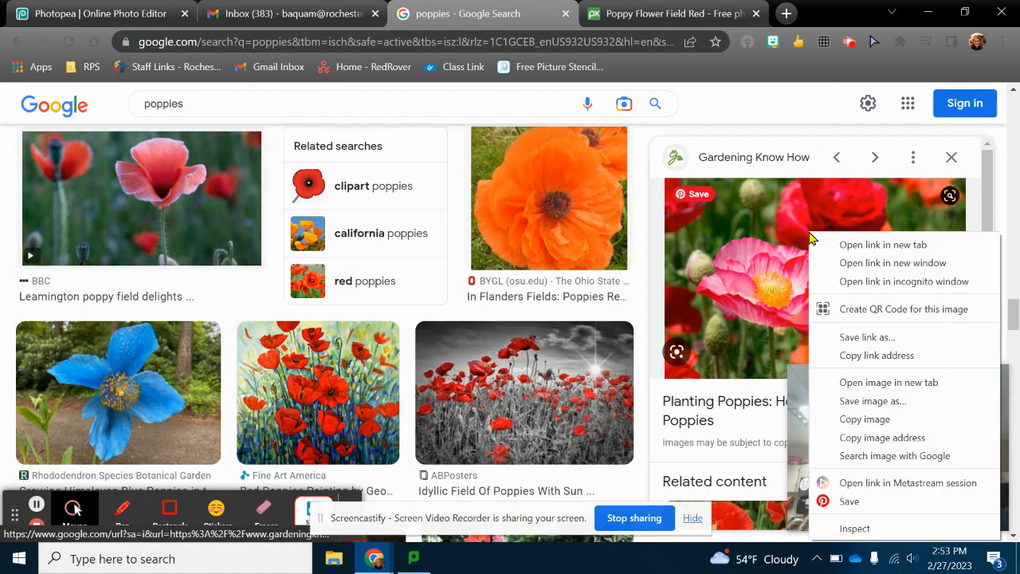
left_click(869, 401)
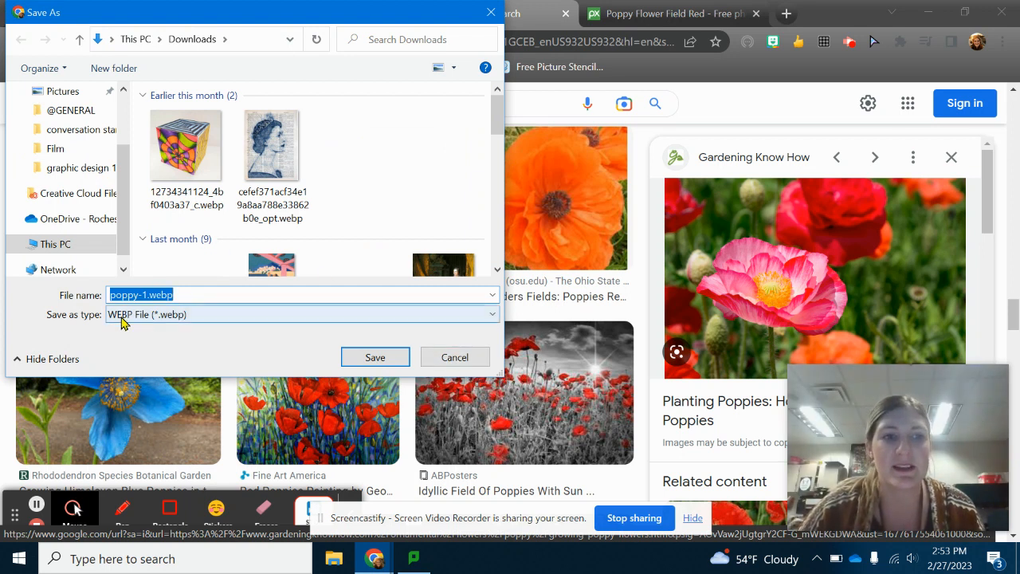
left_click(175, 314)
left_click(176, 316)
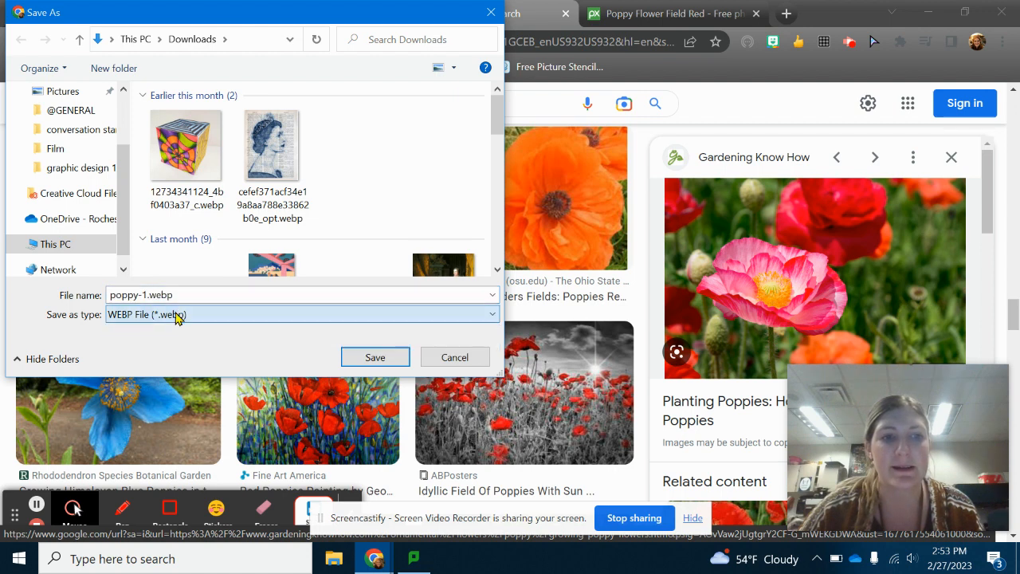
left_click(171, 298)
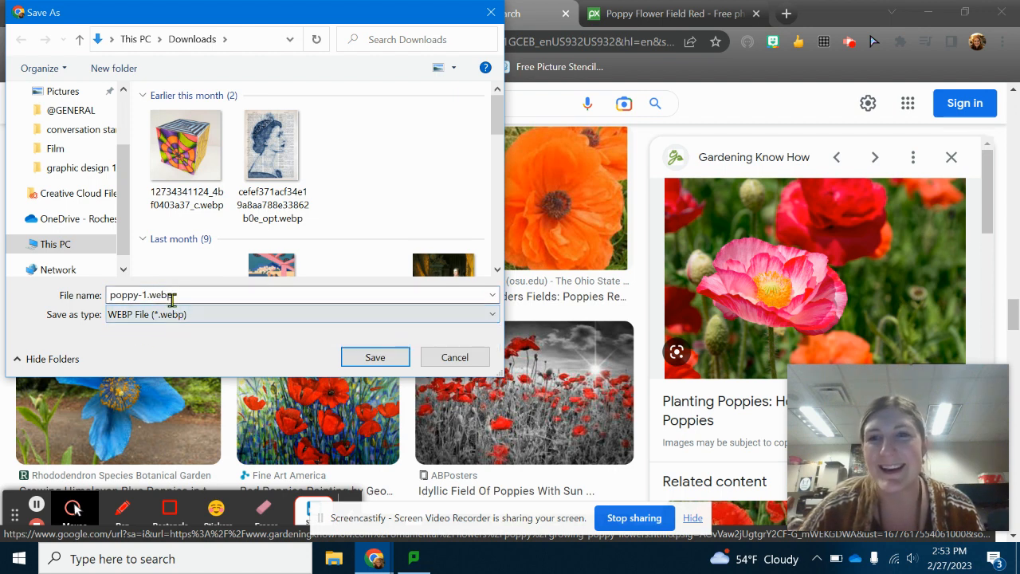
left_click(454, 358)
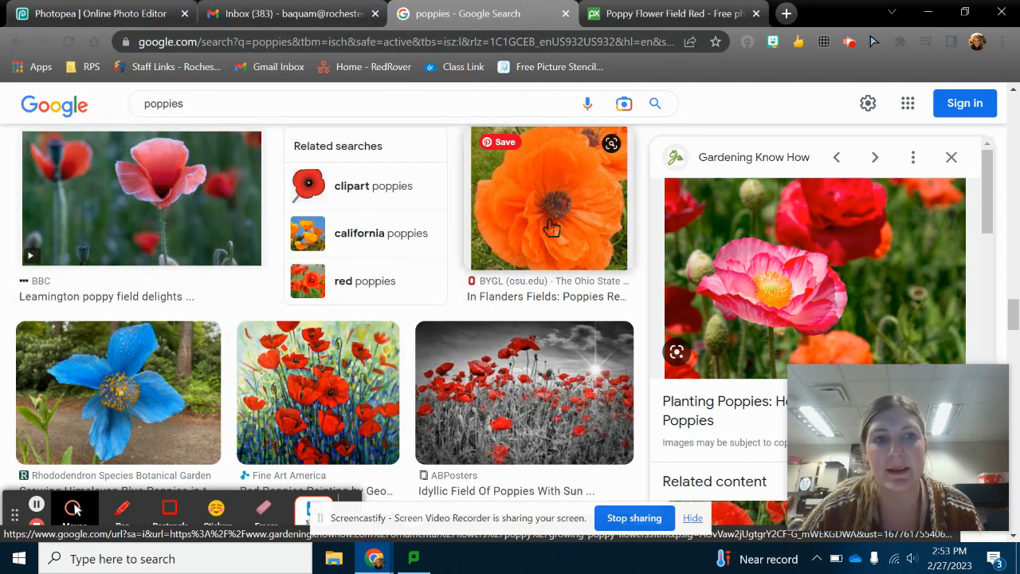
Browse further poppy results and check the save file type of Etsy's red California poppy image without saving it.
scroll(73, 502, "down", 3)
scroll(533, 279, "down", 1)
left_click(532, 279)
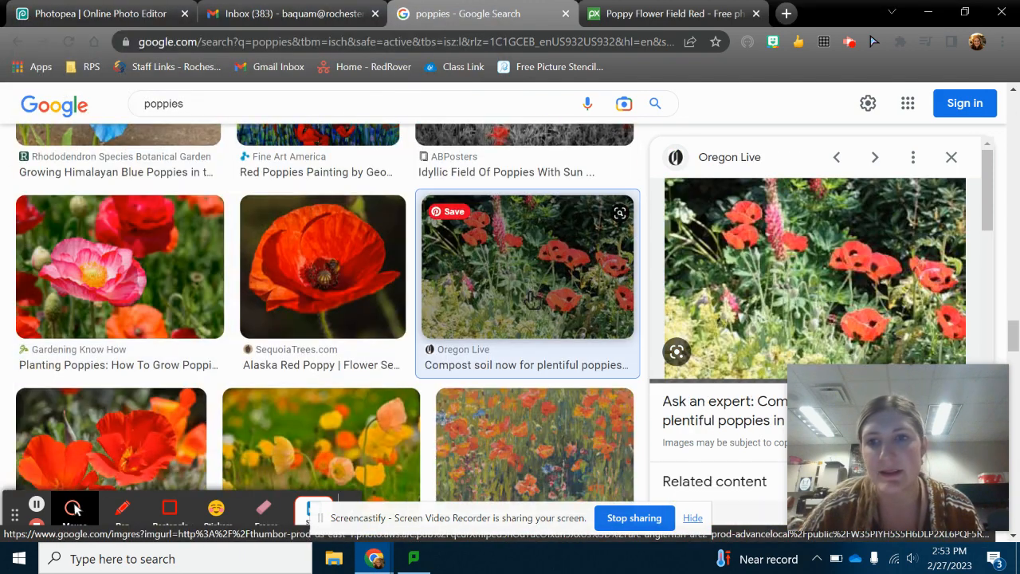
scroll(335, 371, "down", 5)
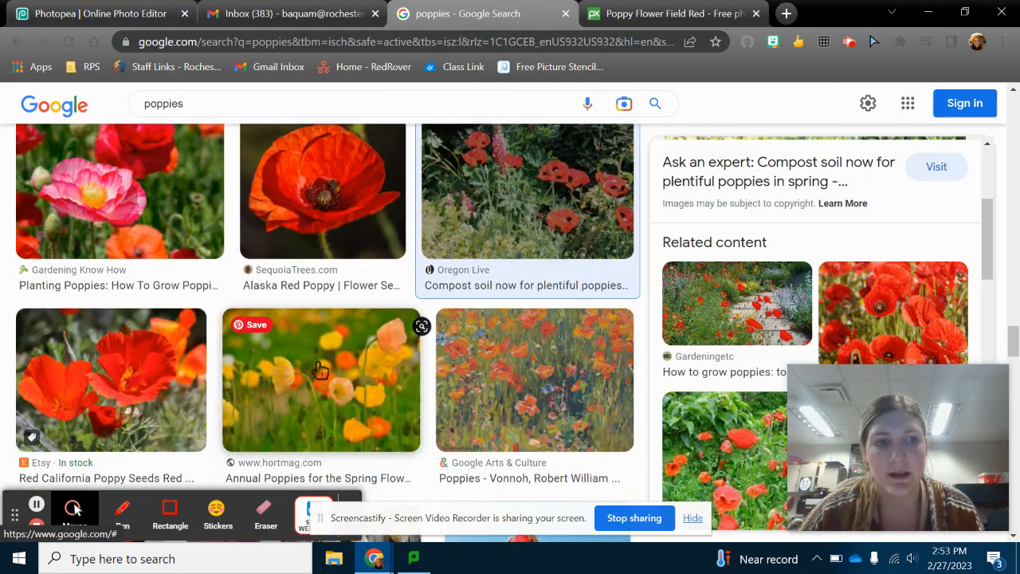
left_click(127, 199)
right_click(816, 179)
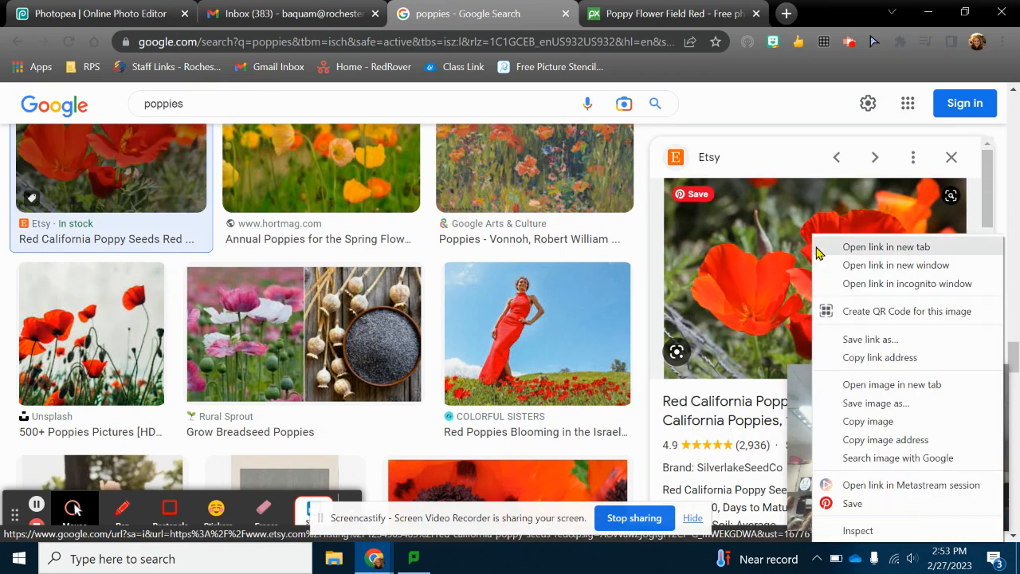
left_click(853, 401)
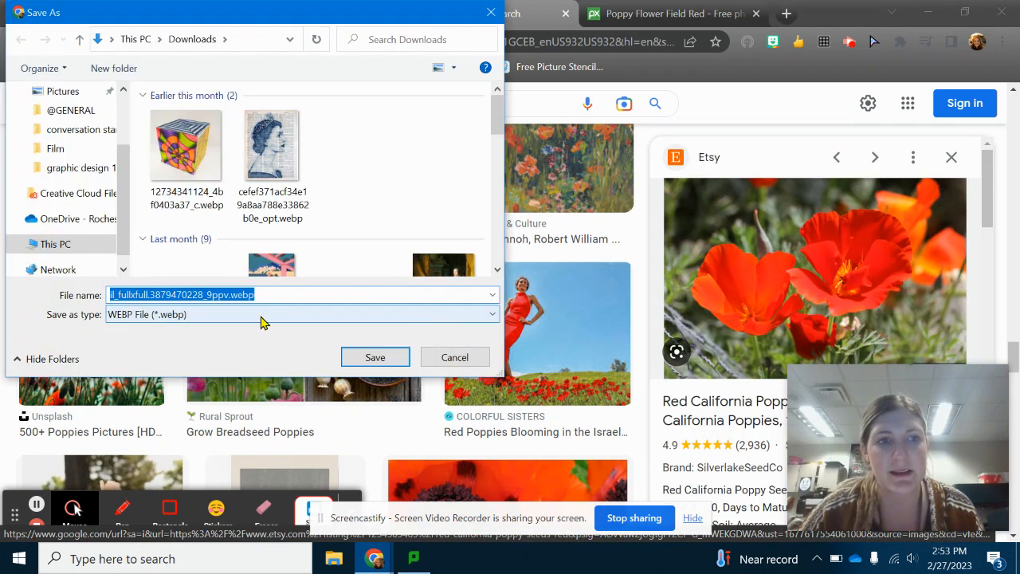
left_click(262, 318)
left_click(262, 316)
left_click(455, 357)
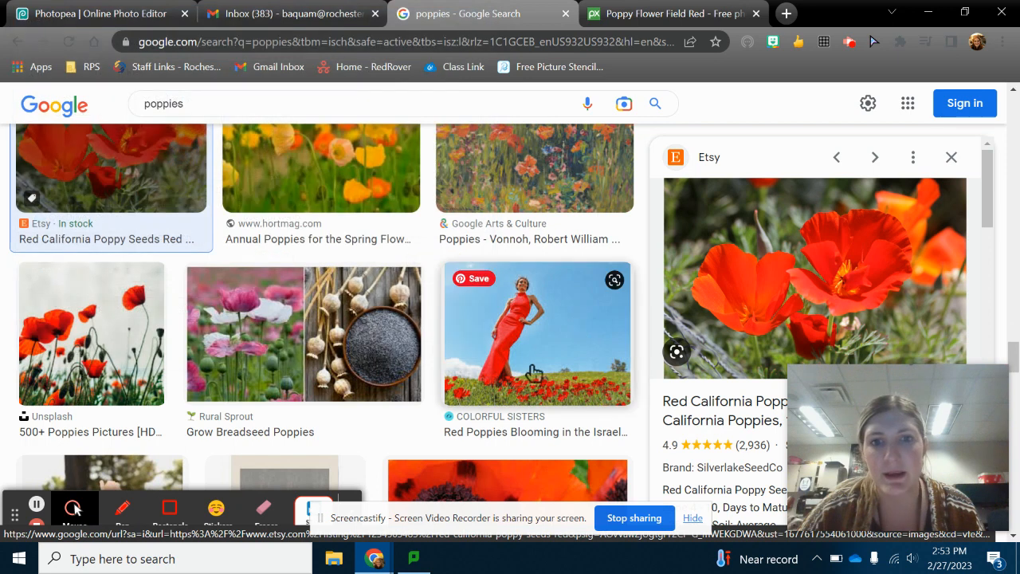
Check the save file type of the COLORFUL SISTERS image of a woman in a red dress without saving it.
left_click(526, 363)
right_click(813, 261)
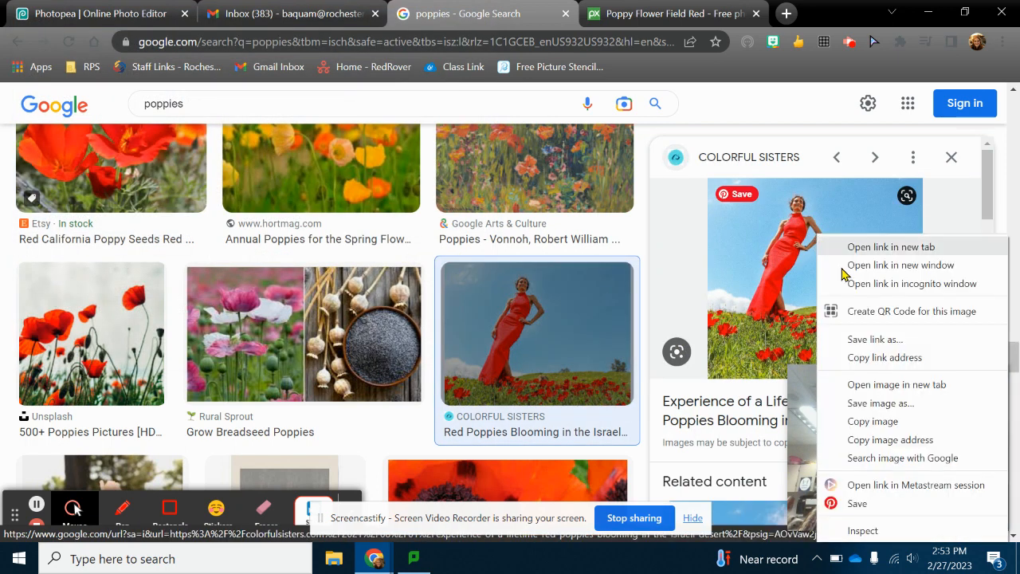
left_click(883, 402)
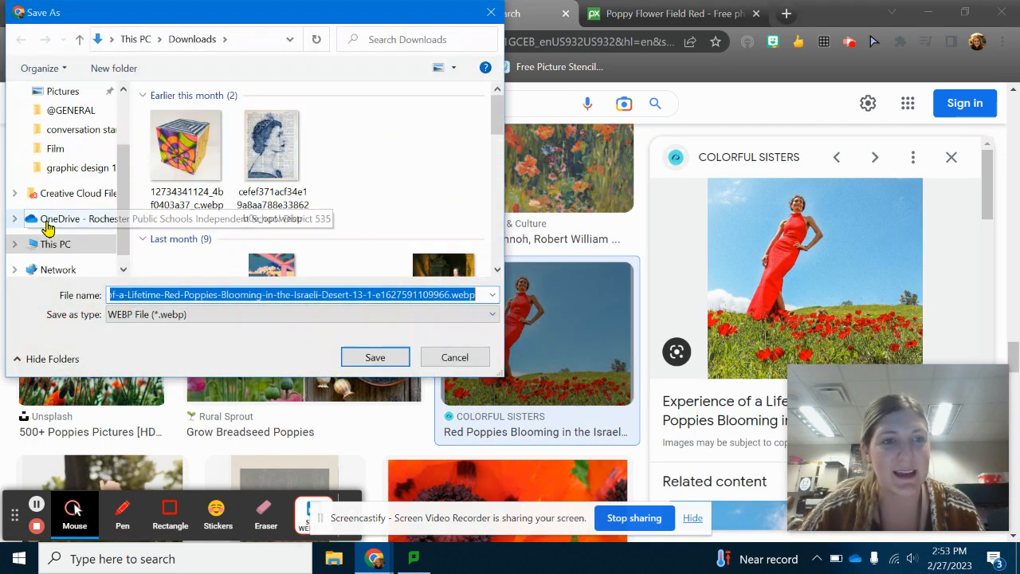
left_click(469, 357)
Remove the Large size filter from the Google poppy image results.
scroll(458, 359, "down", 1)
scroll(510, 255, "up", 10)
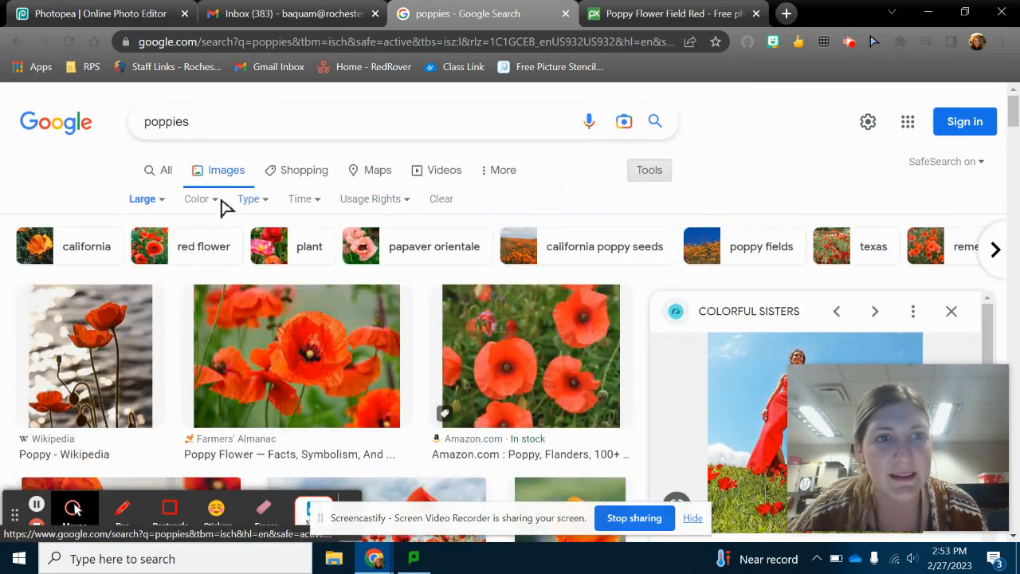
left_click(152, 199)
left_click(164, 228)
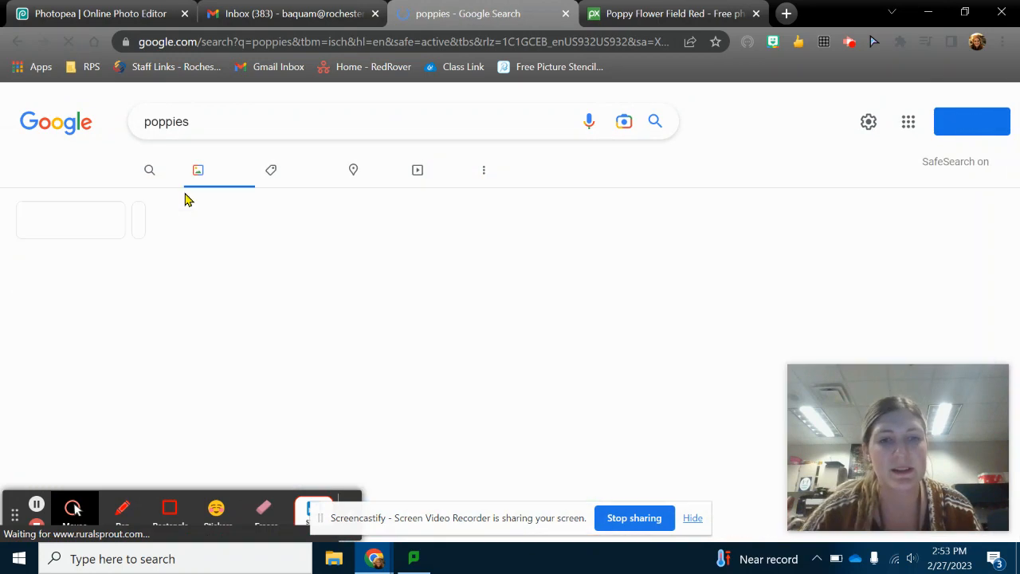
Preview a few poppy results and save the Farmers' Almanac poppy photo to Downloads as Poppyy-1200x900-1.jpeg.
left_click(599, 310)
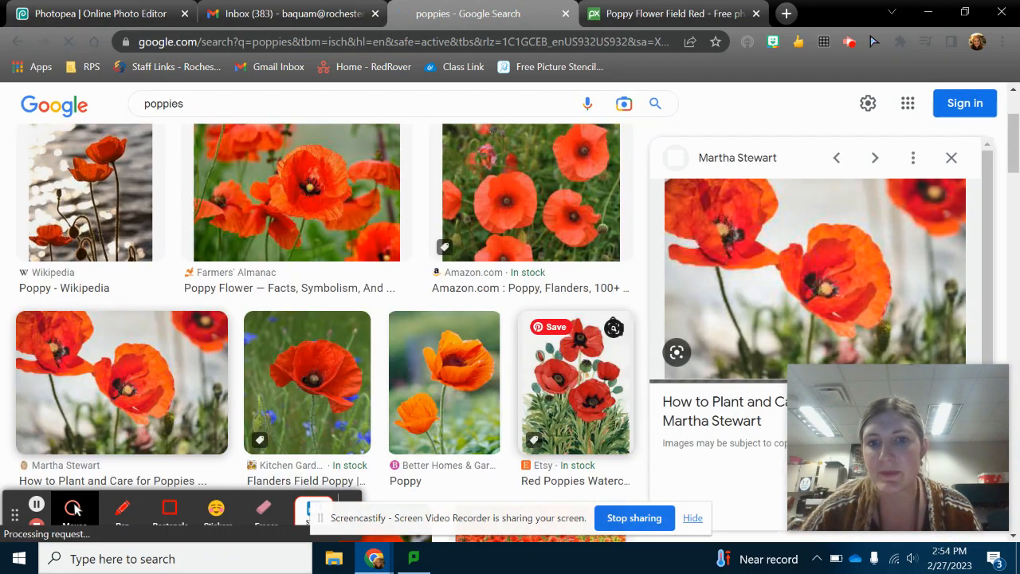
left_click(613, 327)
left_click(519, 213)
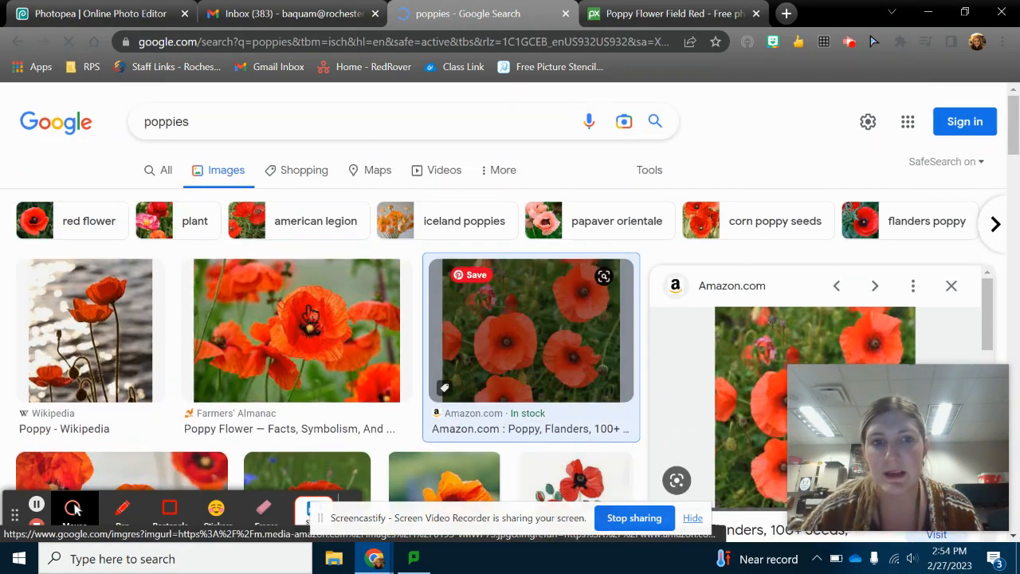
left_click(315, 313)
right_click(830, 181)
left_click(923, 350)
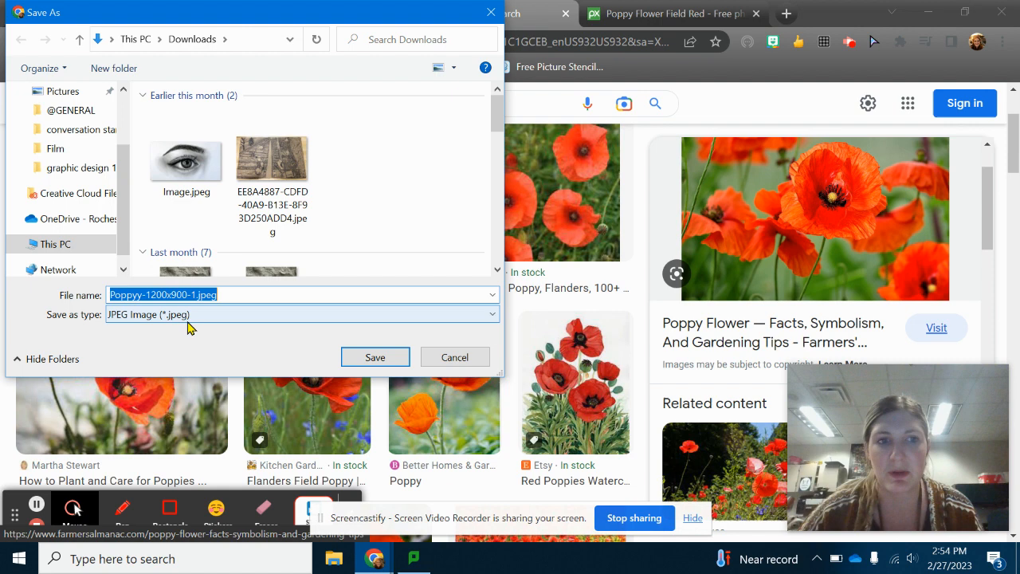
left_click(388, 358)
scroll(449, 342, "up", 3)
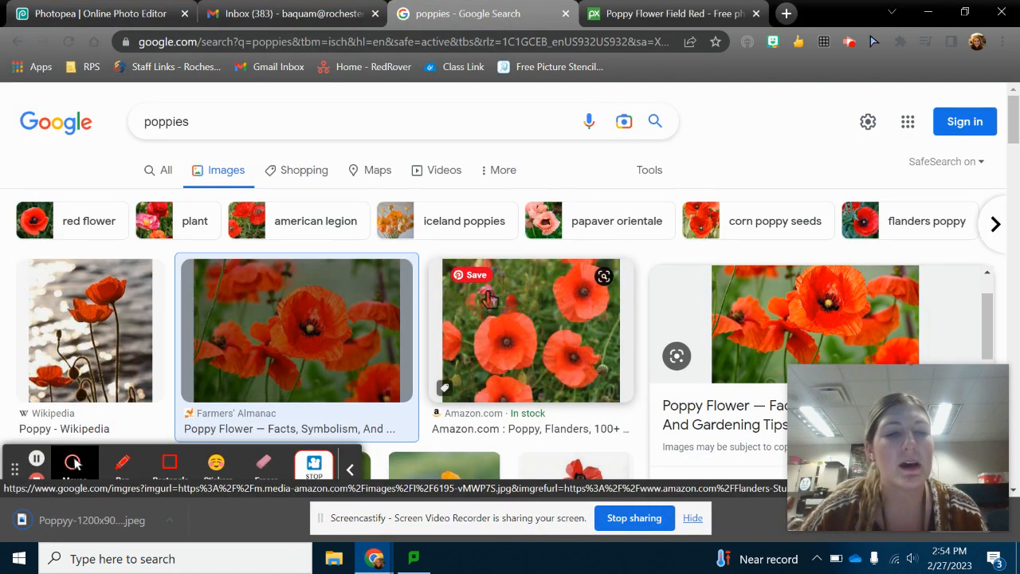
Switch to Photopea, open pink-purple-red-poppies-CW1eP-Vw4cTAm43noOM-Ay-0621.jpg from Downloads, and hide the screen-sharing notice.
left_click(108, 8)
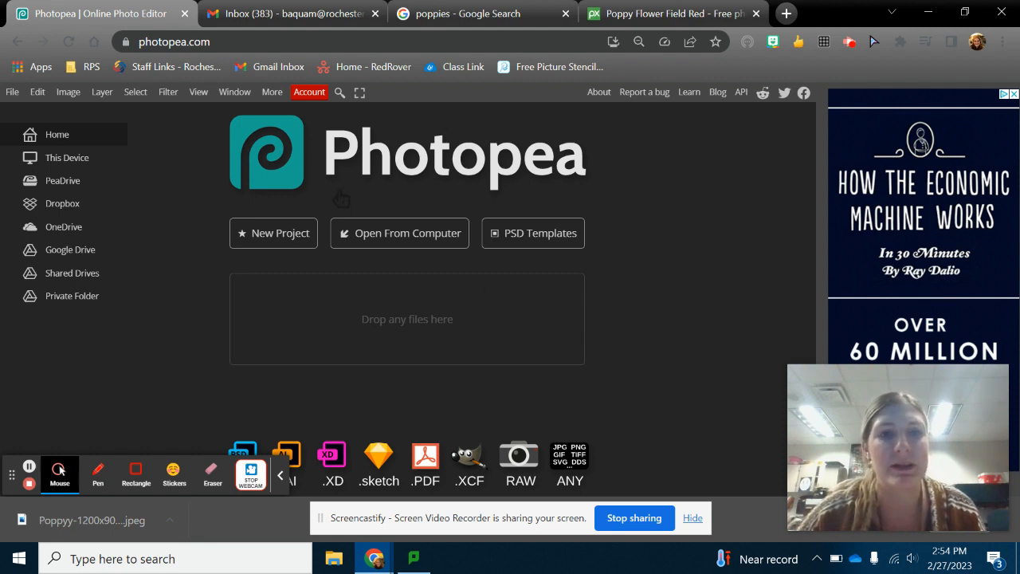
left_click(383, 237)
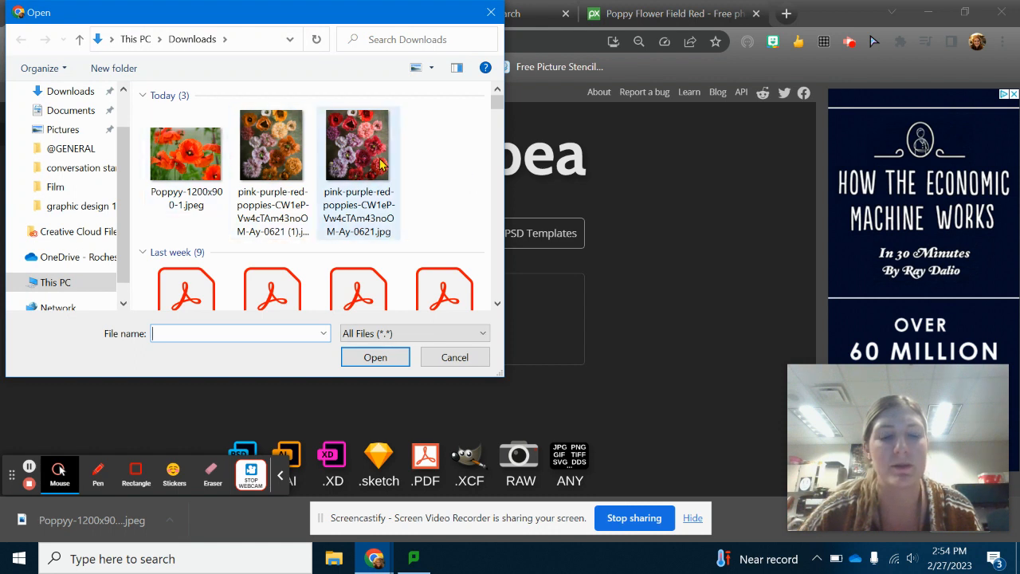
double_click(359, 148)
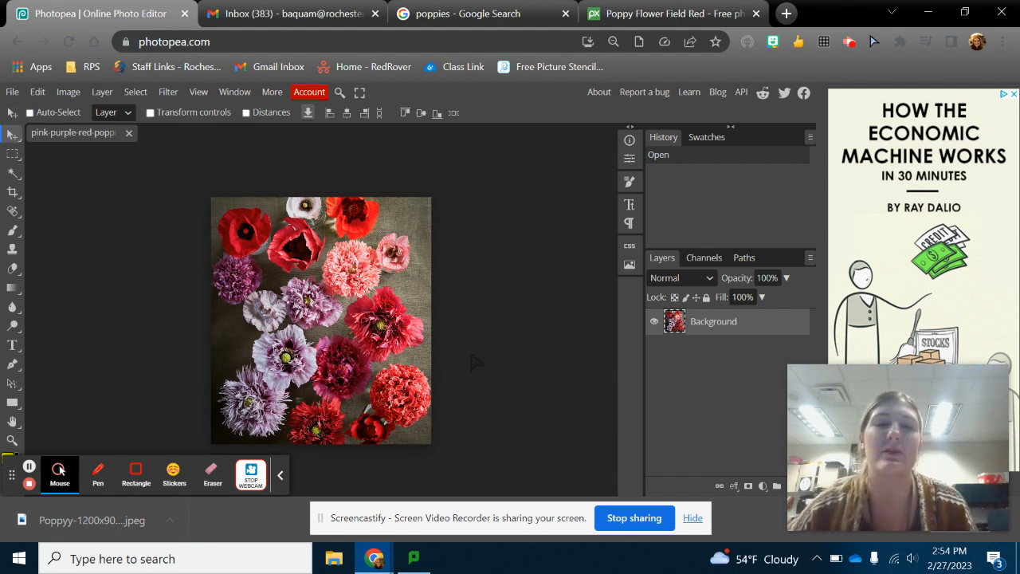
left_click(690, 520)
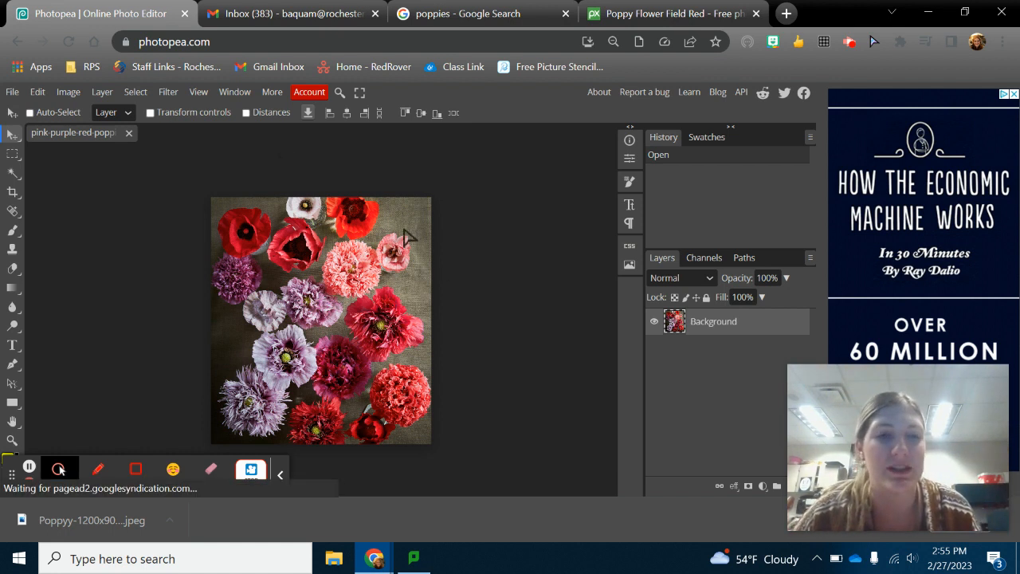
Try a Brightness/Contrast adjustment on the poppy image with brightness -96 and contrast 50, and close it without applying.
left_click(67, 94)
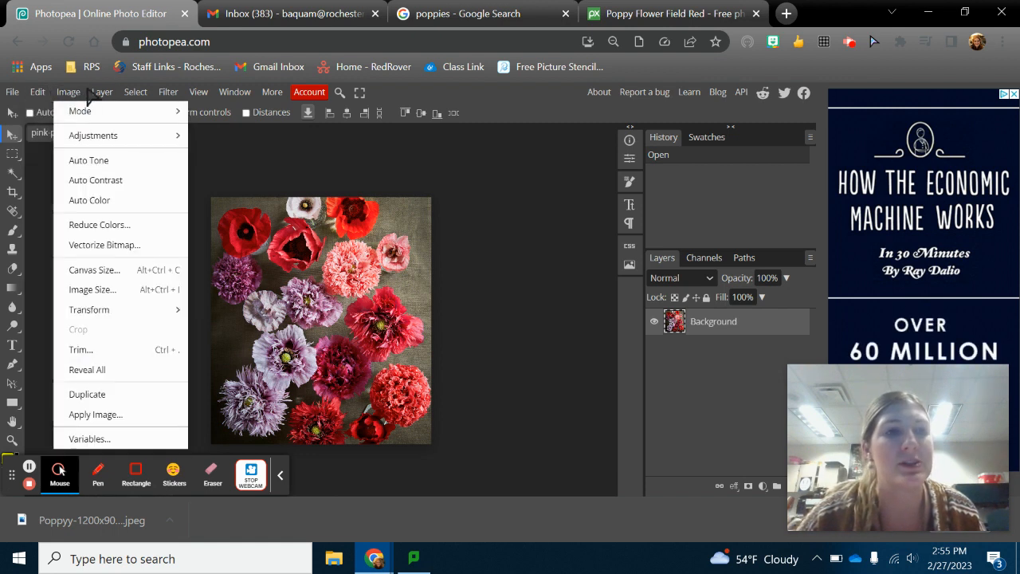
mouse_move(97, 141)
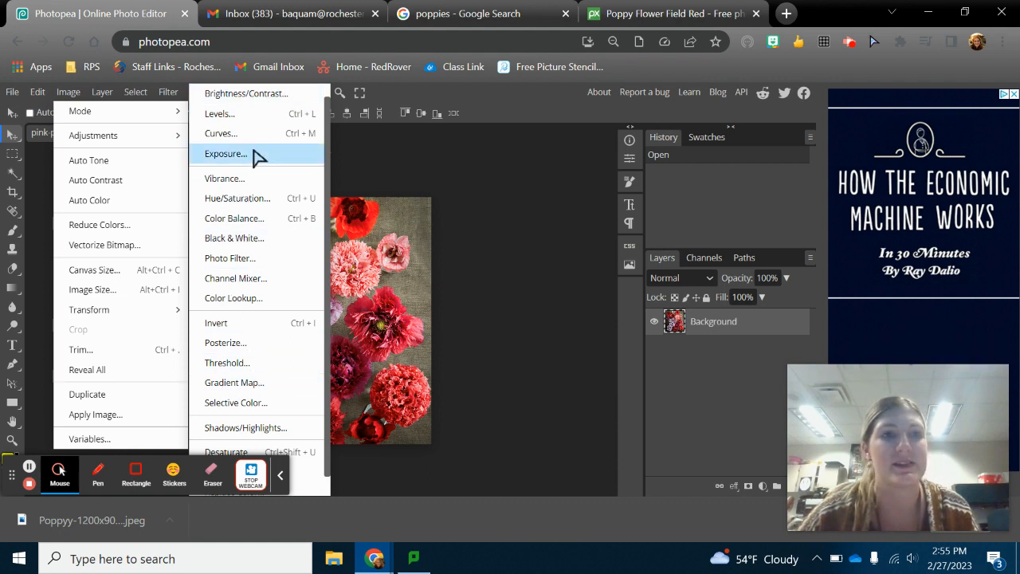
left_click(236, 97)
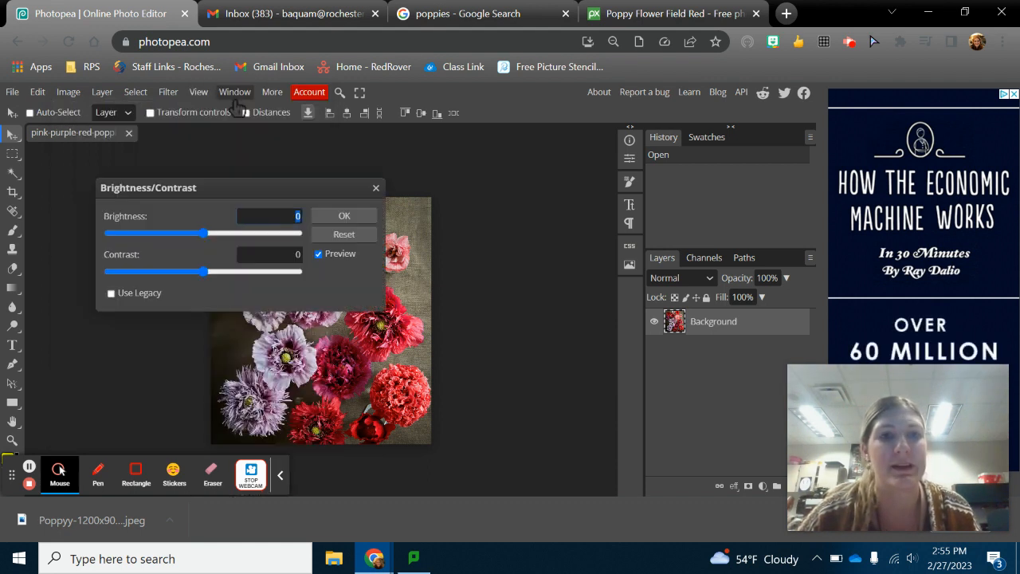
left_click_drag(244, 190, 253, 185)
left_click_drag(344, 192, 668, 192)
left_click_drag(628, 237, 569, 237)
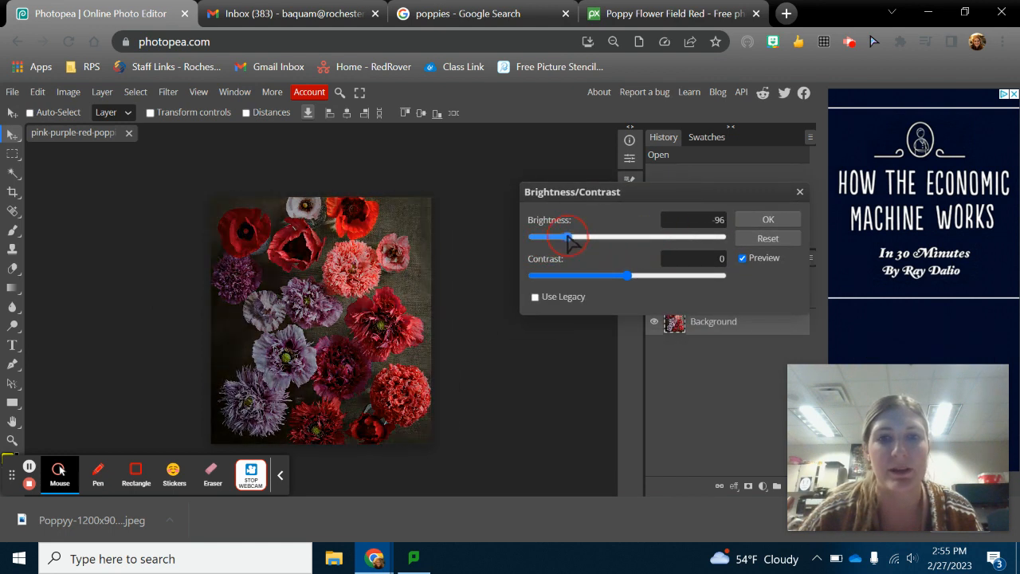
left_click_drag(626, 275, 676, 277)
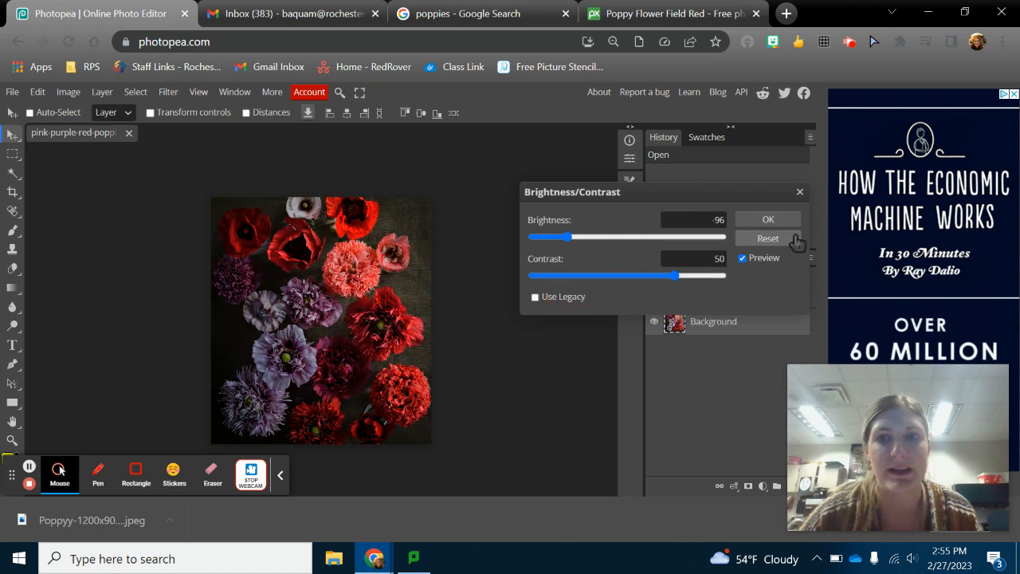
left_click_drag(800, 199, 801, 197)
left_click(800, 195)
Try a Levels adjustment on the poppy image with the RGB midtones at 0.92, and close it without applying.
left_click(68, 91)
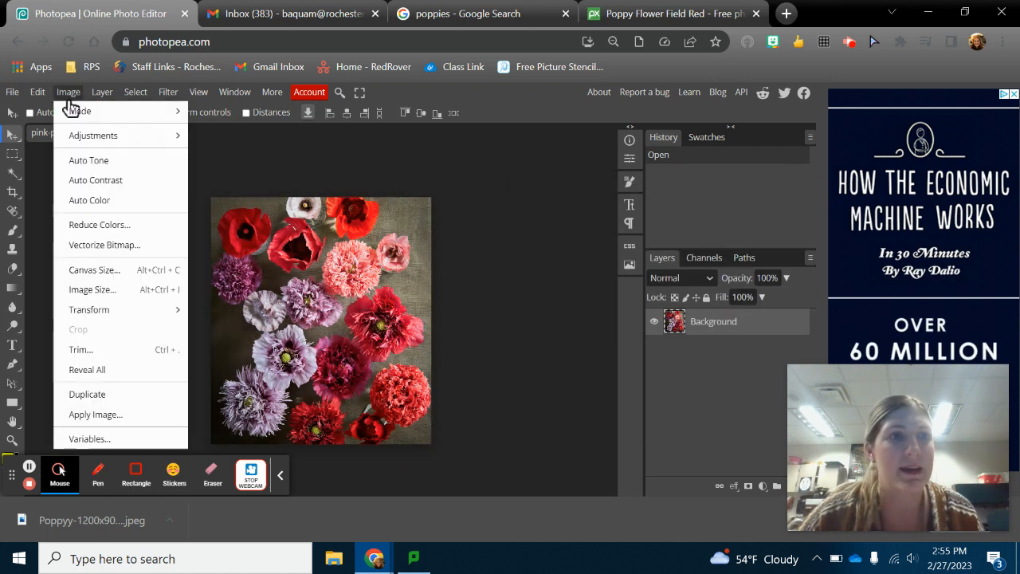
mouse_move(89, 138)
left_click(240, 116)
left_click_drag(280, 196, 691, 196)
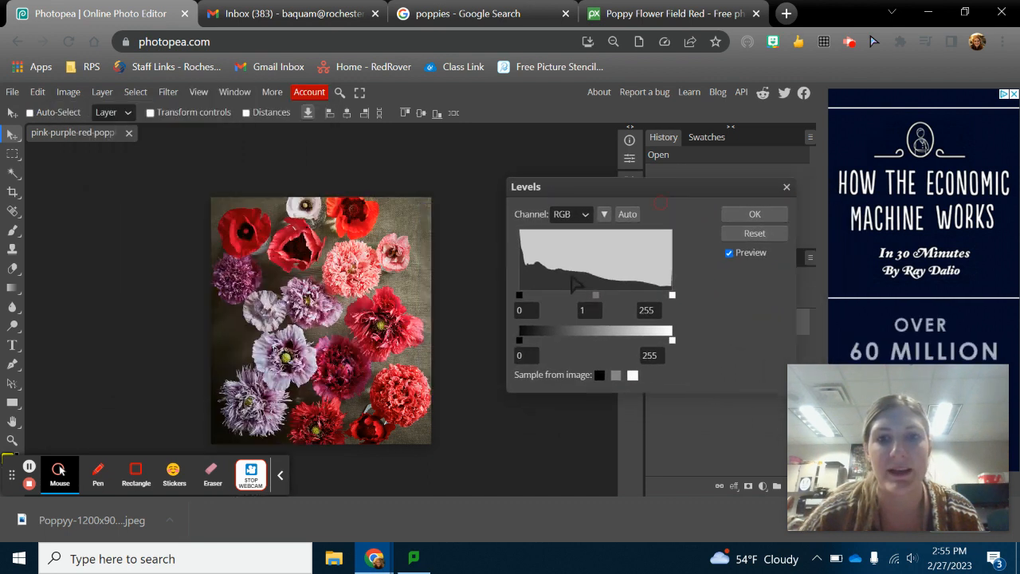
left_click_drag(520, 295, 499, 293)
mouse_move(599, 297)
left_mouse_down()
mouse_move(560, 296)
mouse_move(600, 297)
left_mouse_up()
mouse_move(672, 296)
left_mouse_down()
mouse_move(644, 297)
mouse_move(674, 297)
left_mouse_up()
mouse_move(672, 340)
left_mouse_down()
mouse_move(547, 339)
mouse_move(672, 341)
left_mouse_up()
left_click(785, 187)
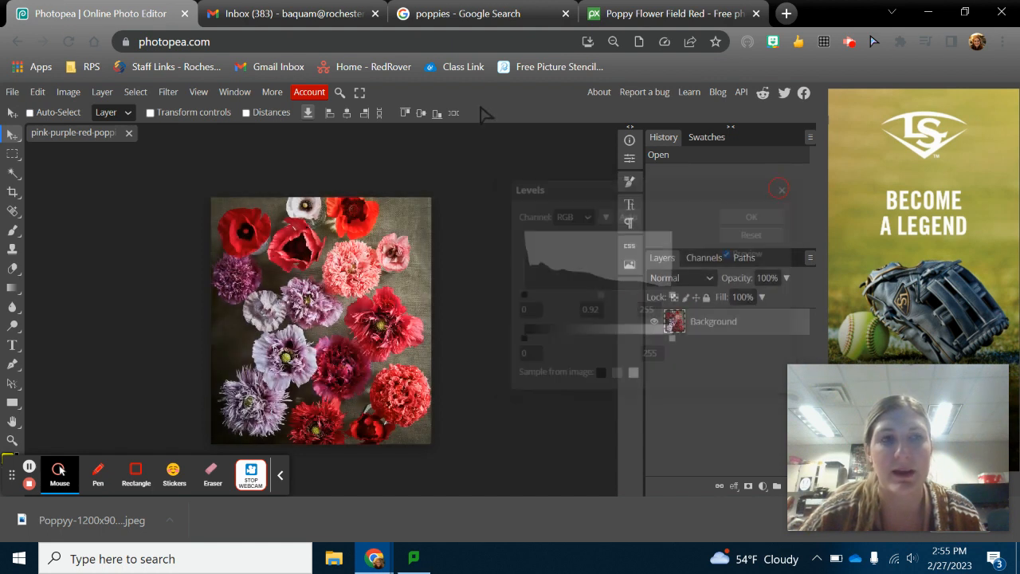
Try a slight Curves adjustment on the poppy image and close it without applying.
left_click(68, 91)
mouse_move(112, 135)
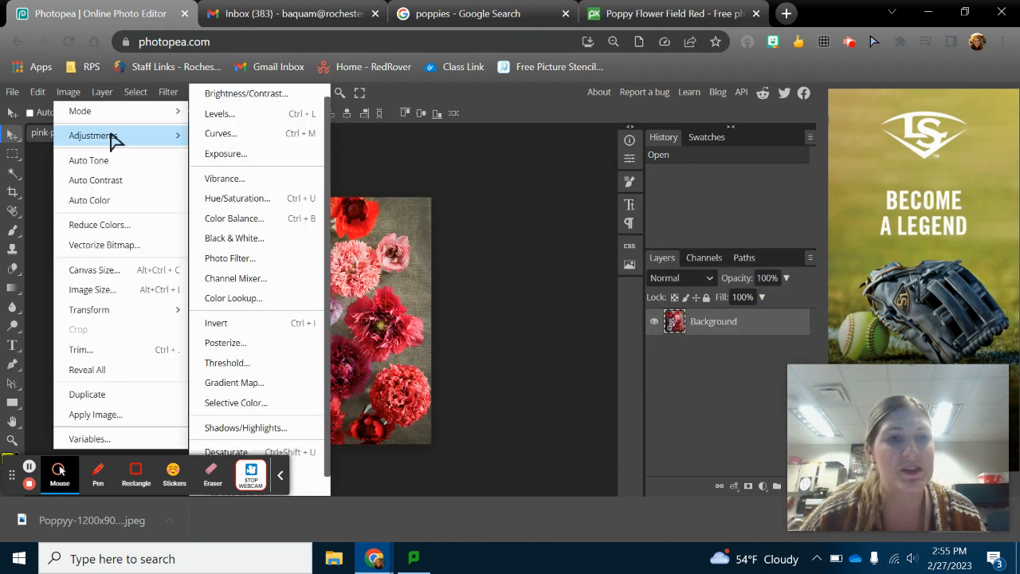
left_click(227, 134)
left_click_drag(282, 197, 615, 170)
mouse_move(518, 311)
left_mouse_down()
mouse_move(565, 355)
mouse_move(496, 244)
mouse_move(476, 263)
mouse_move(451, 263)
mouse_move(546, 339)
mouse_move(514, 292)
mouse_move(523, 296)
left_mouse_up()
left_click(715, 167)
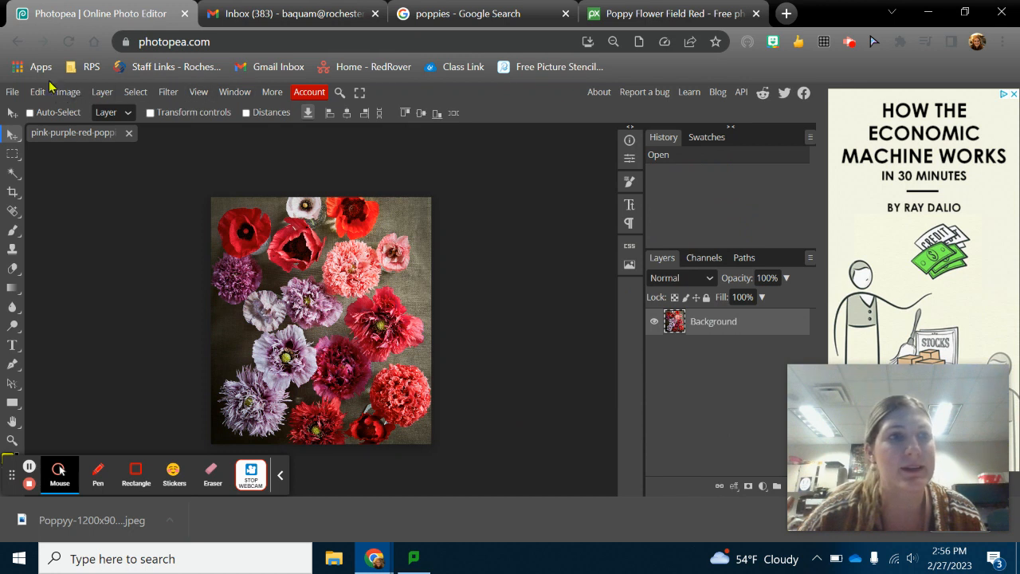
Start a Hue/Saturation adjustment on the poppy image, moved clear of the picture, and set the hue to 9.
left_click(68, 92)
mouse_move(112, 145)
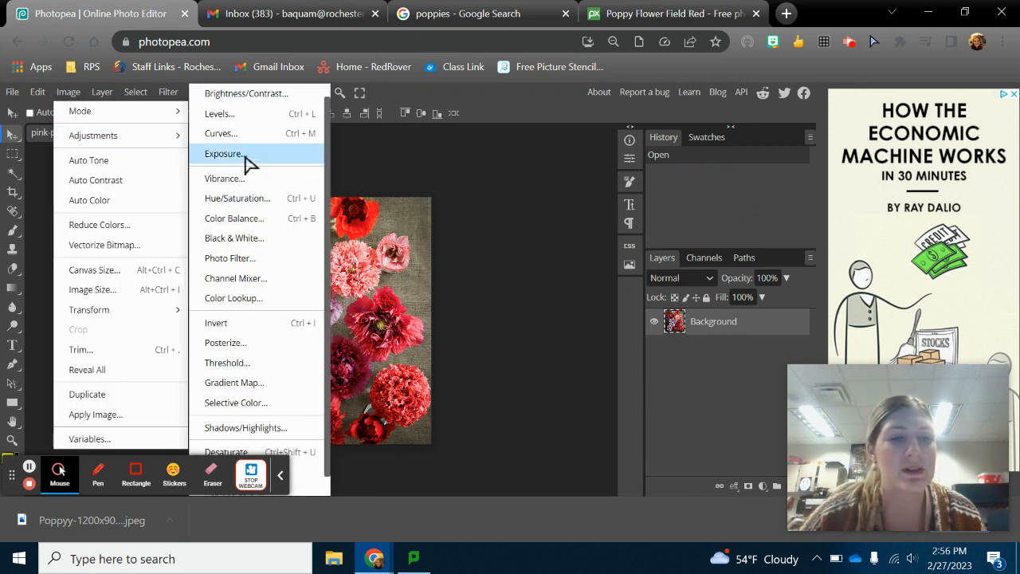
left_click(263, 199)
left_click_drag(284, 187, 514, 206)
left_click_drag(586, 207, 761, 177)
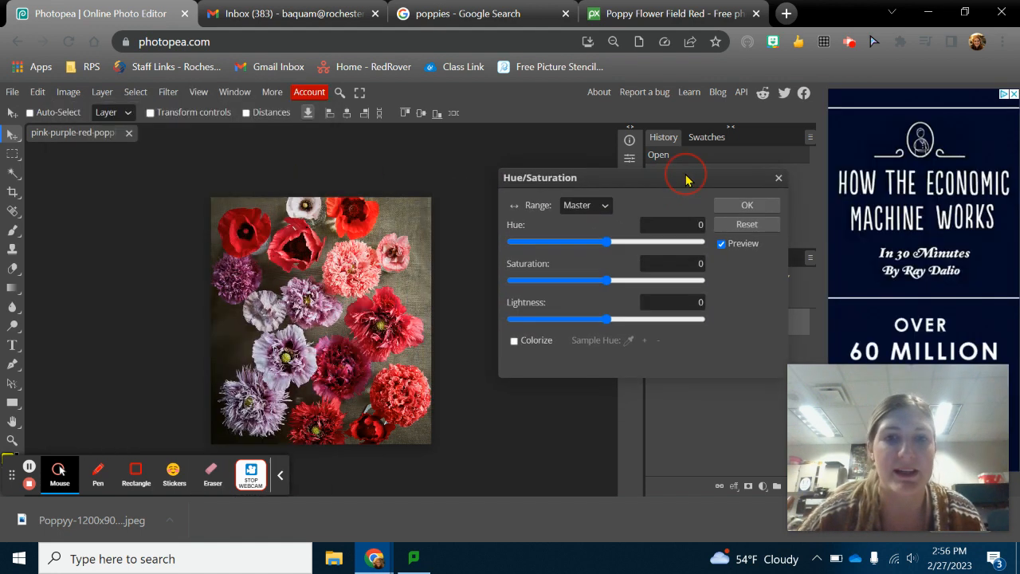
mouse_move(605, 246)
left_mouse_down()
mouse_move(483, 239)
mouse_move(642, 243)
mouse_move(612, 243)
left_mouse_up()
Try the saturation at 100 and -100, settling on saturation 1 and lightness 9.
left_click_drag(608, 280, 722, 276)
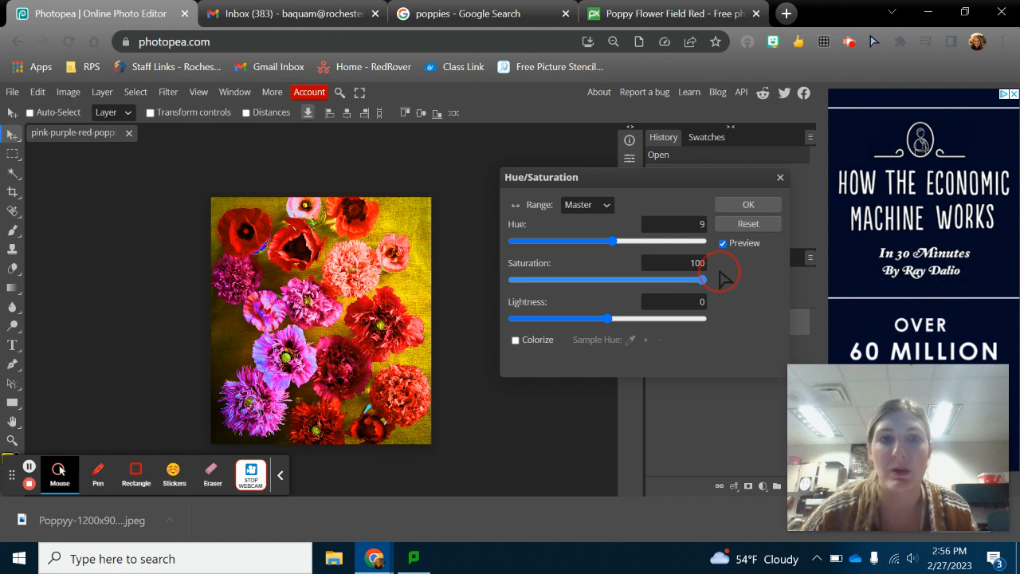
left_click_drag(701, 279, 511, 280)
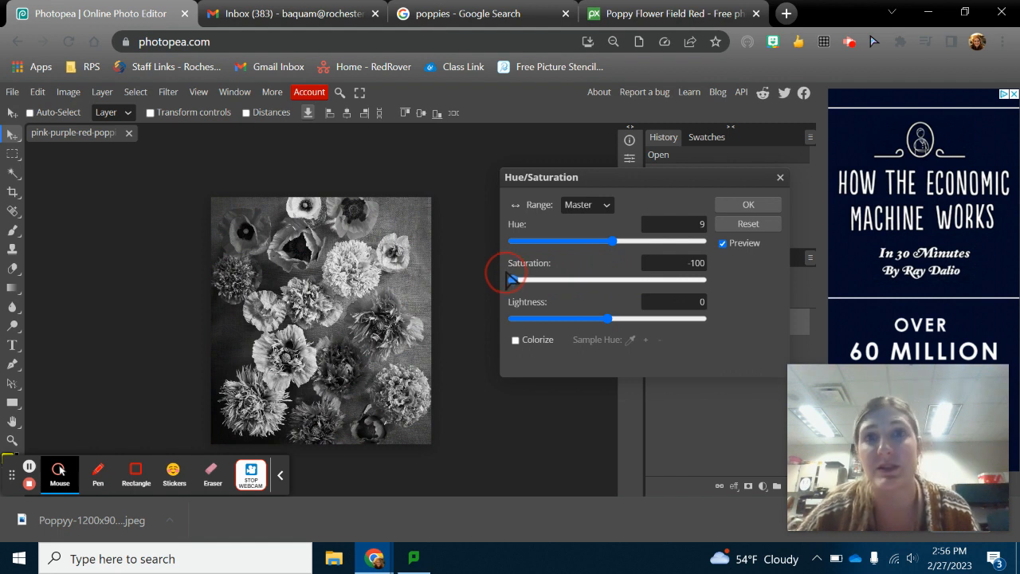
mouse_move(512, 279)
left_mouse_down()
mouse_move(534, 277)
mouse_move(514, 280)
left_mouse_up()
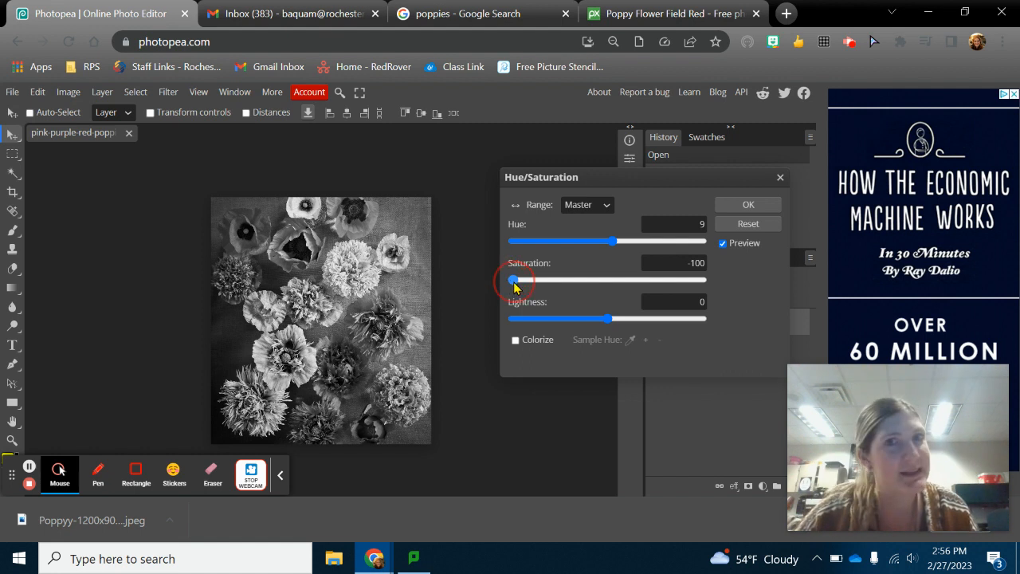
left_click_drag(514, 283, 609, 299)
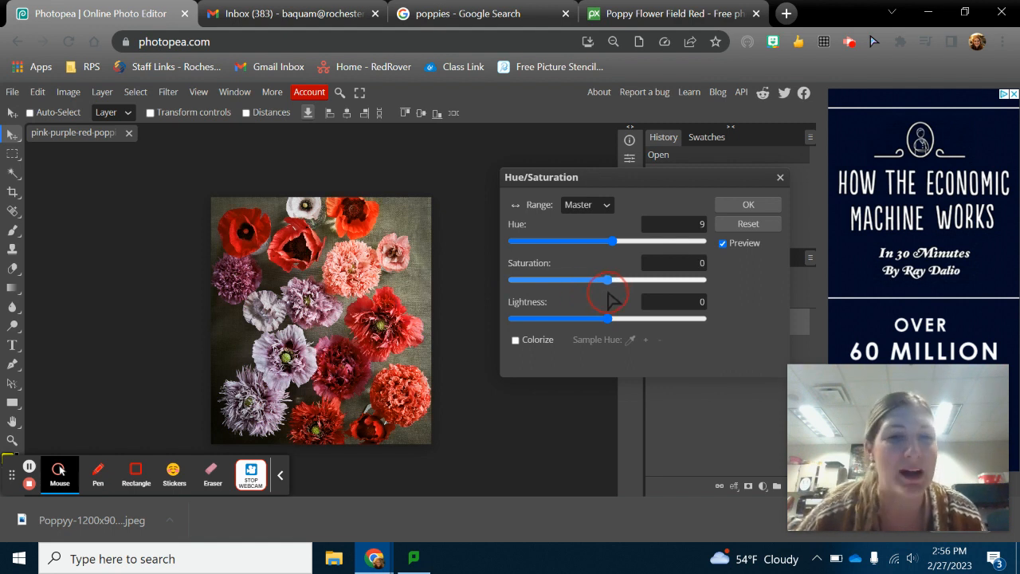
mouse_move(609, 297)
left_mouse_down()
mouse_move(505, 298)
mouse_move(570, 275)
mouse_move(617, 280)
left_mouse_up()
left_click_drag(608, 323, 658, 318)
left_click_drag(761, 329, 616, 339)
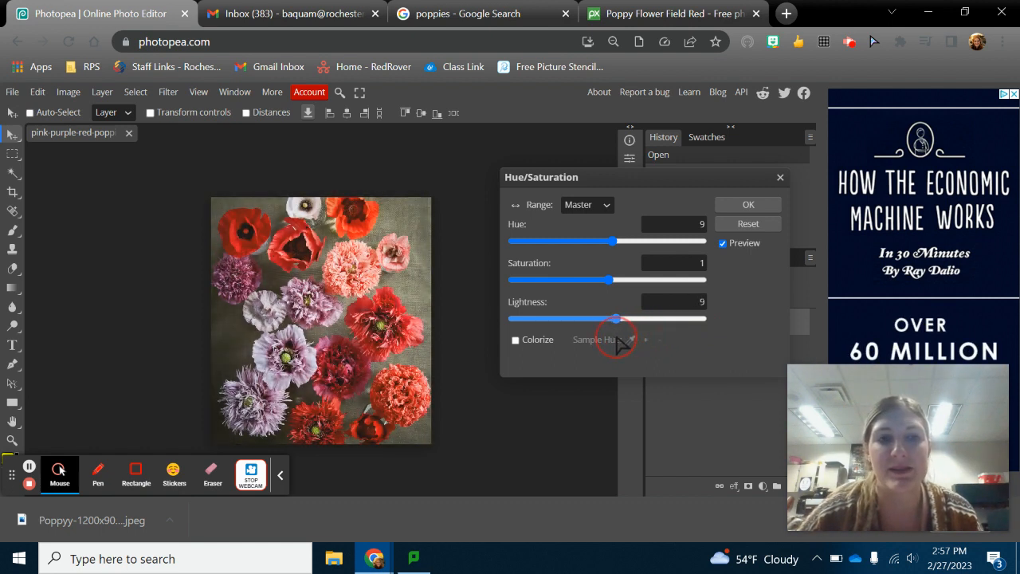
Set the hue to 39, saturation to 35 and lightness to 0, and apply the Hue/Saturation adjustment.
left_click_drag(611, 241, 628, 243)
left_click_drag(610, 280, 642, 279)
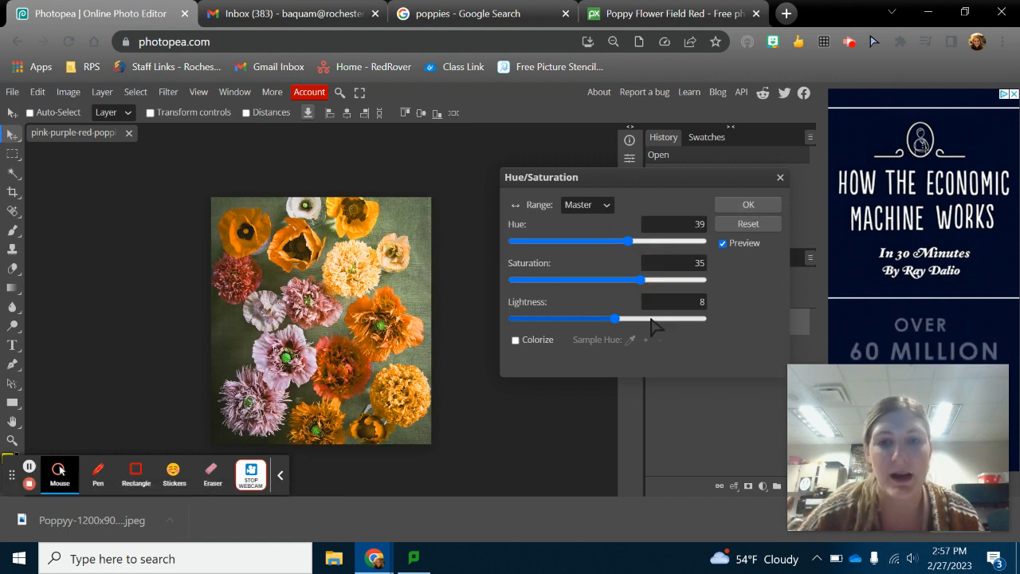
left_click_drag(616, 319, 611, 319)
left_click(702, 303)
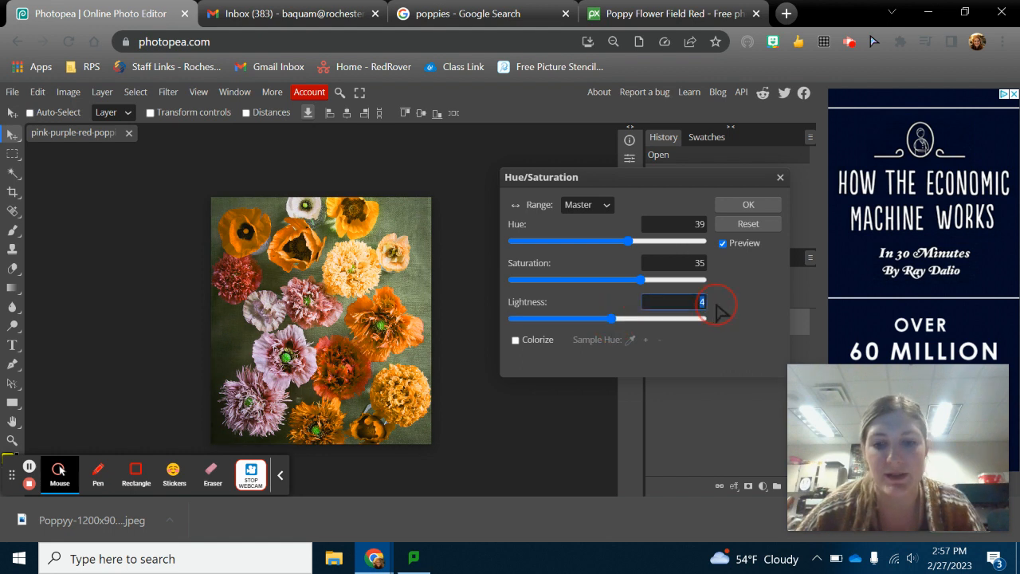
type("0")
left_click(735, 319)
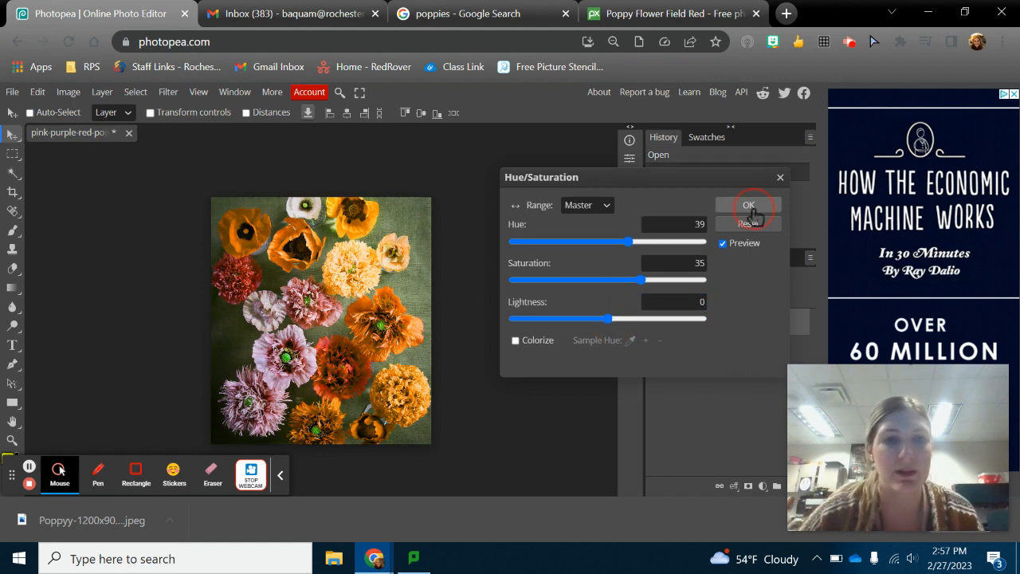
left_click(749, 207)
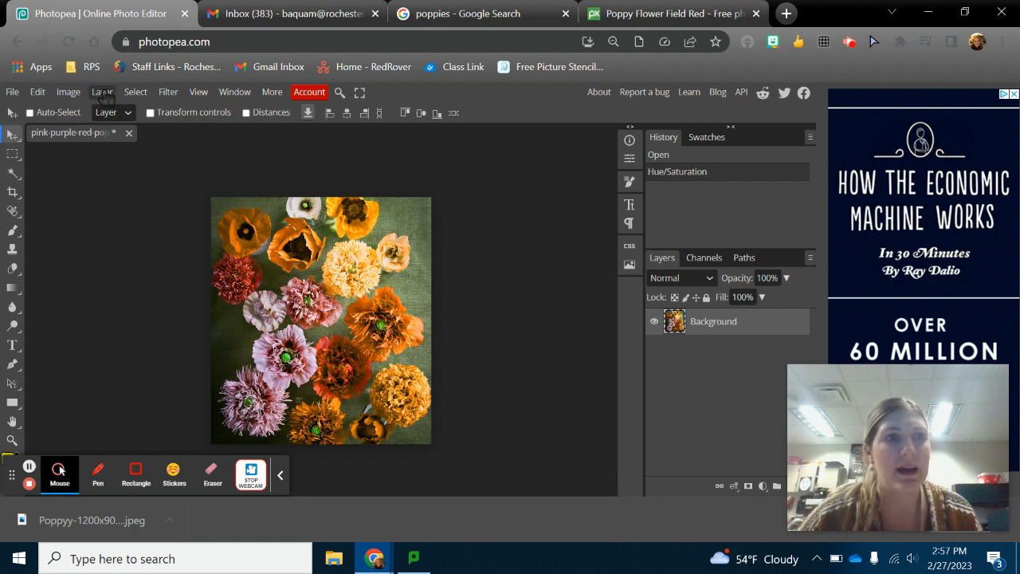
Try a Color Balance adjustment on the shadows with Cyan-Red -53, Magenta-Green -12 and Yellow-Blue 47, and close it without applying.
left_click(69, 91)
mouse_move(84, 148)
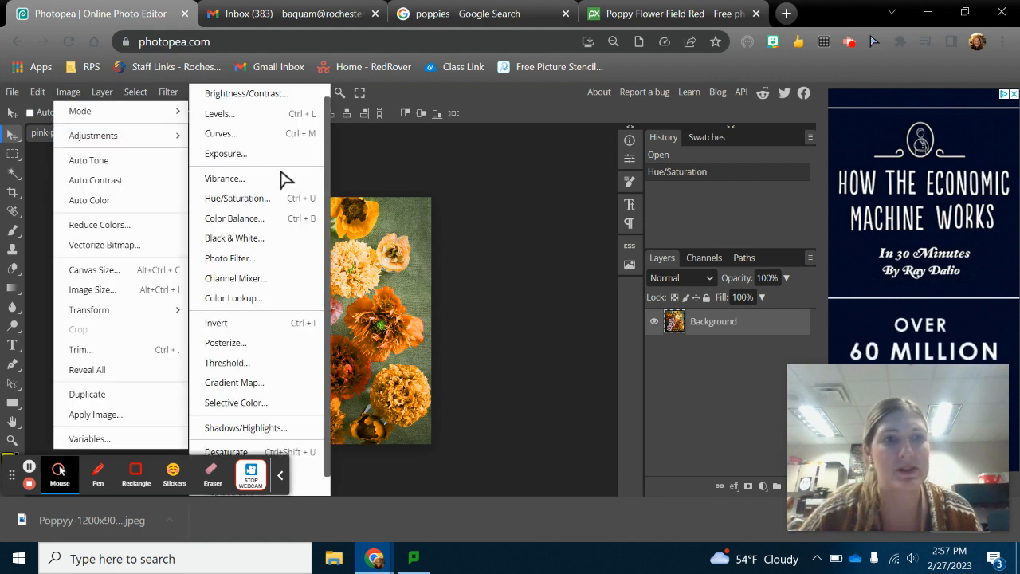
left_click(278, 223)
left_click_drag(297, 192, 712, 162)
left_click_drag(618, 222, 567, 223)
left_click_drag(659, 301, 661, 300)
mouse_move(618, 261)
left_mouse_down()
mouse_move(546, 264)
mouse_move(606, 261)
left_mouse_up()
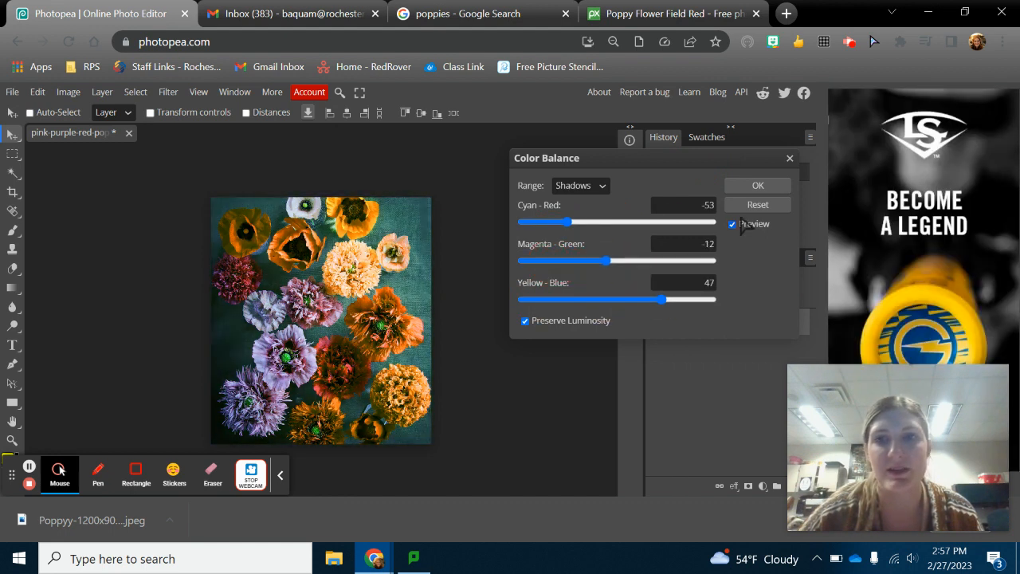
left_click(790, 158)
Invert the poppy image's colors and undo the inversion.
left_click(68, 92)
mouse_move(94, 142)
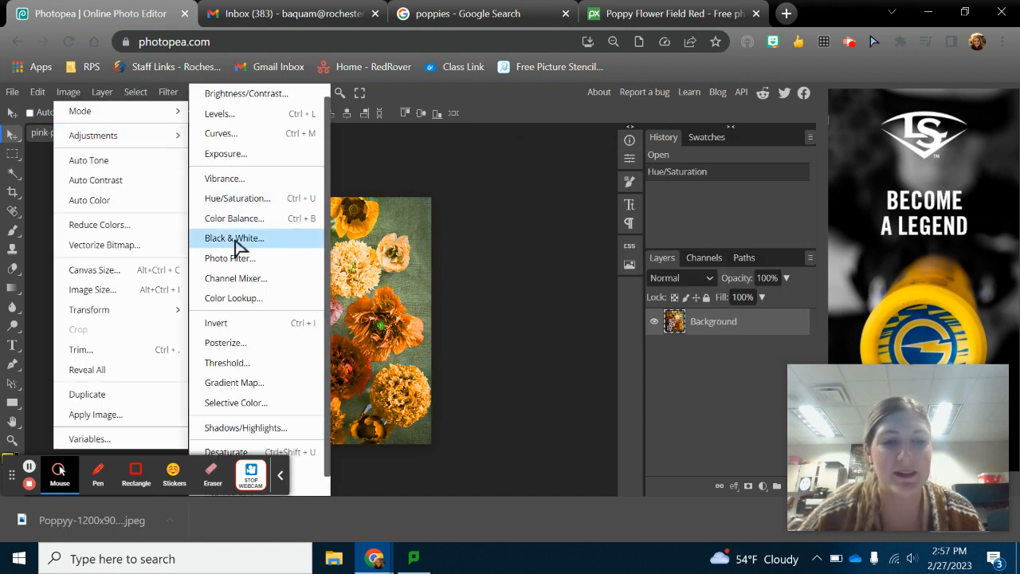
left_click(237, 324)
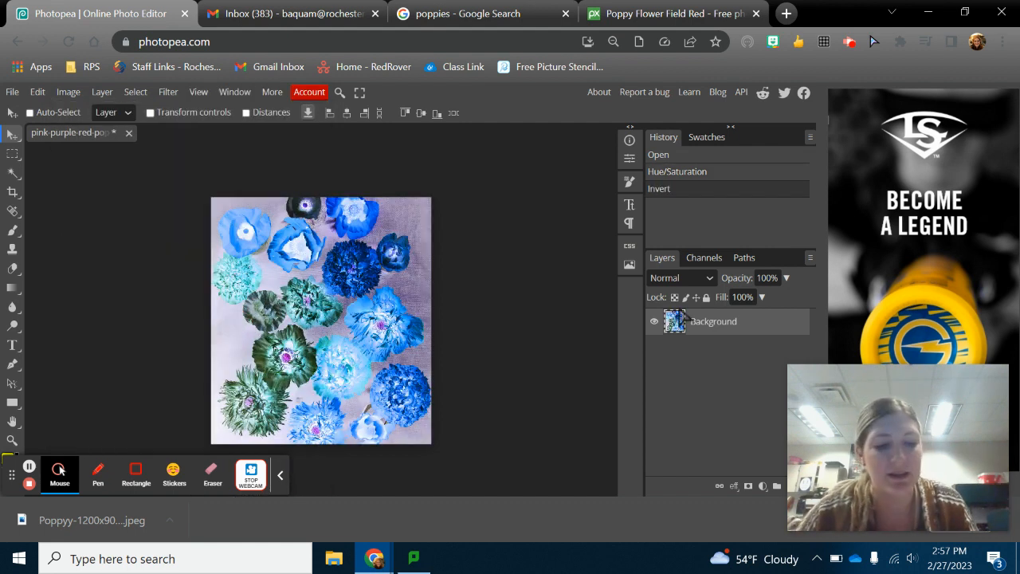
key("ctrl+z")
Try a Posterize adjustment on the poppy image with 14 levels, and close it without applying.
left_click(68, 93)
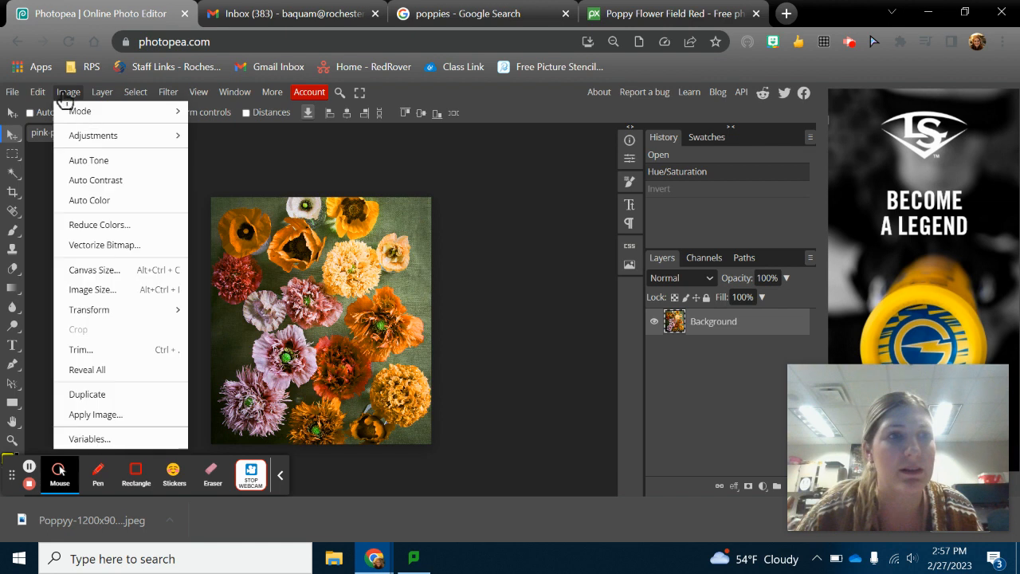
mouse_move(98, 148)
left_click(259, 349)
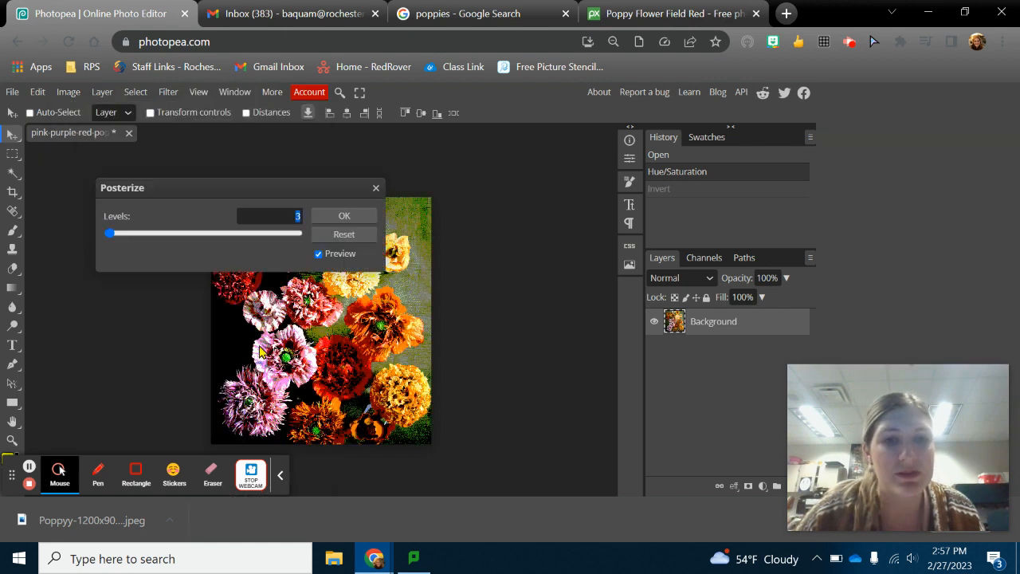
left_click_drag(272, 189, 601, 176)
left_click_drag(438, 219, 444, 220)
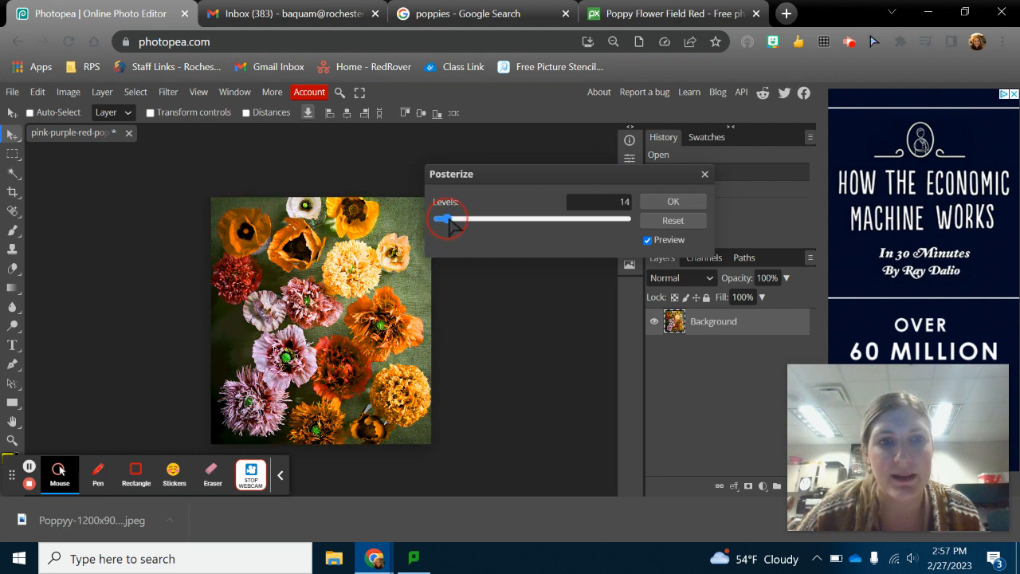
left_click(703, 175)
Try a Threshold adjustment on the poppy image at 168, and close it without applying.
left_click(68, 92)
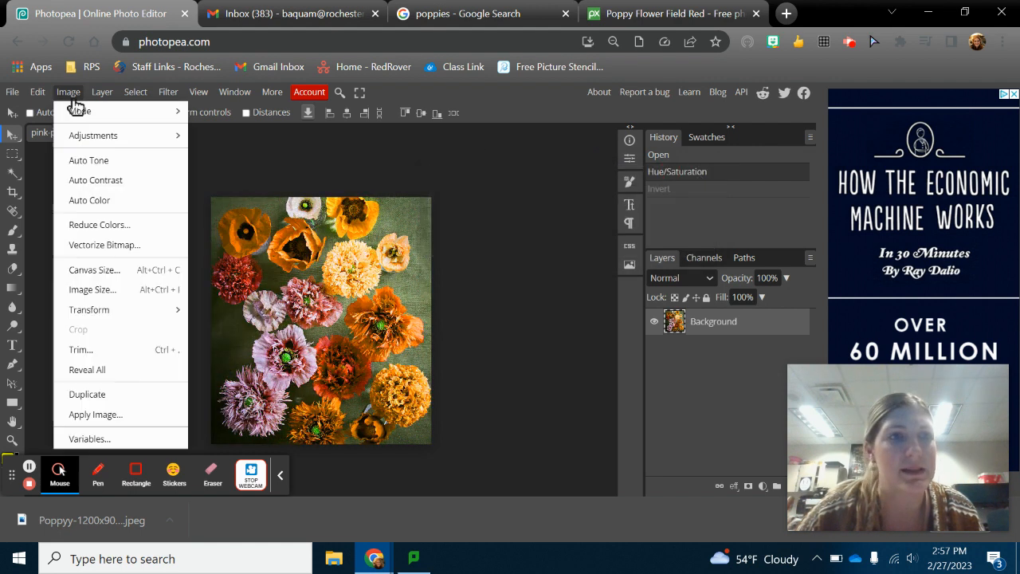
mouse_move(99, 137)
scroll(255, 401, "down", 1)
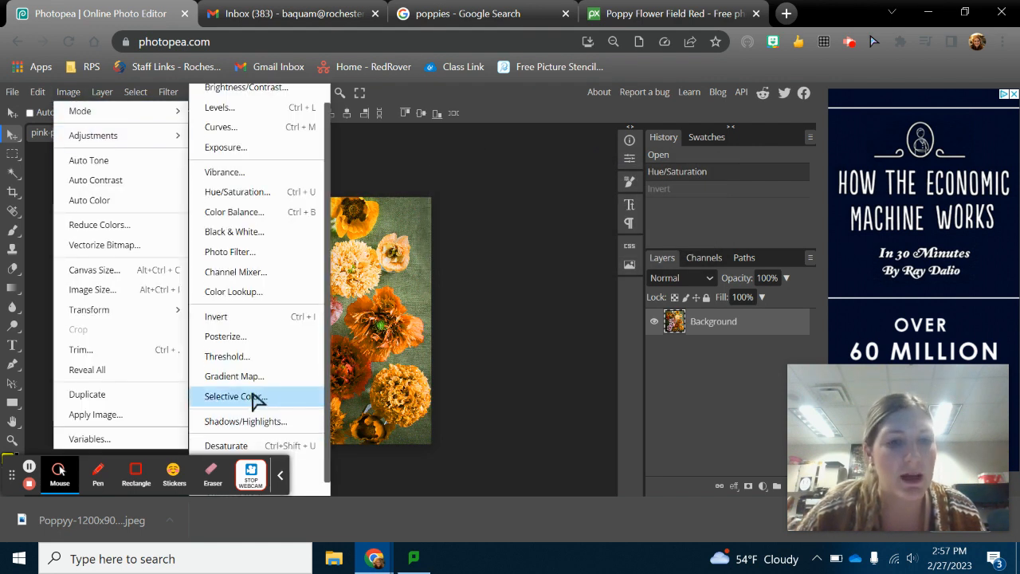
left_click(240, 358)
left_click_drag(273, 188, 557, 193)
left_click_drag(485, 238, 510, 239)
left_click(658, 193)
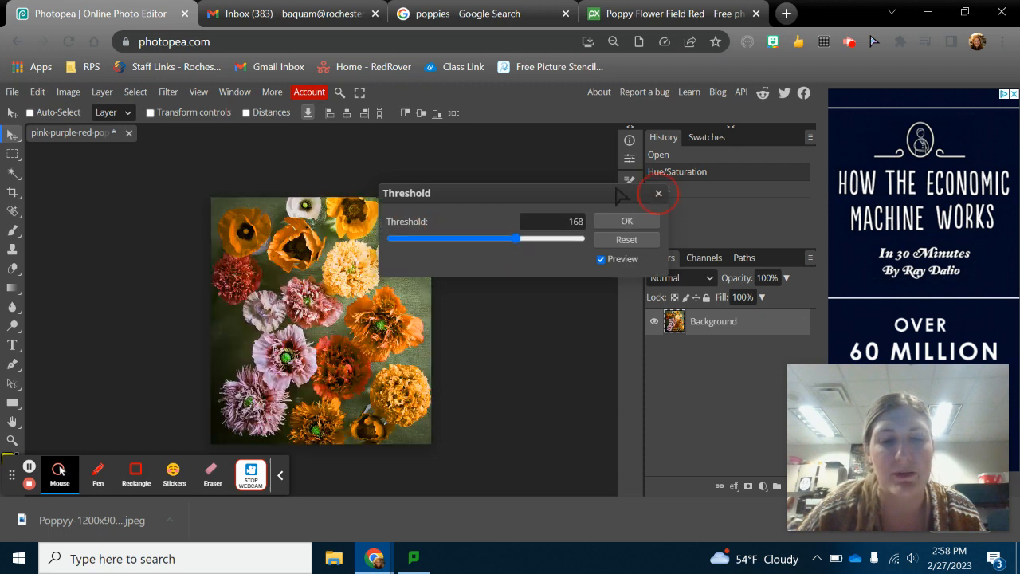
left_click(68, 92)
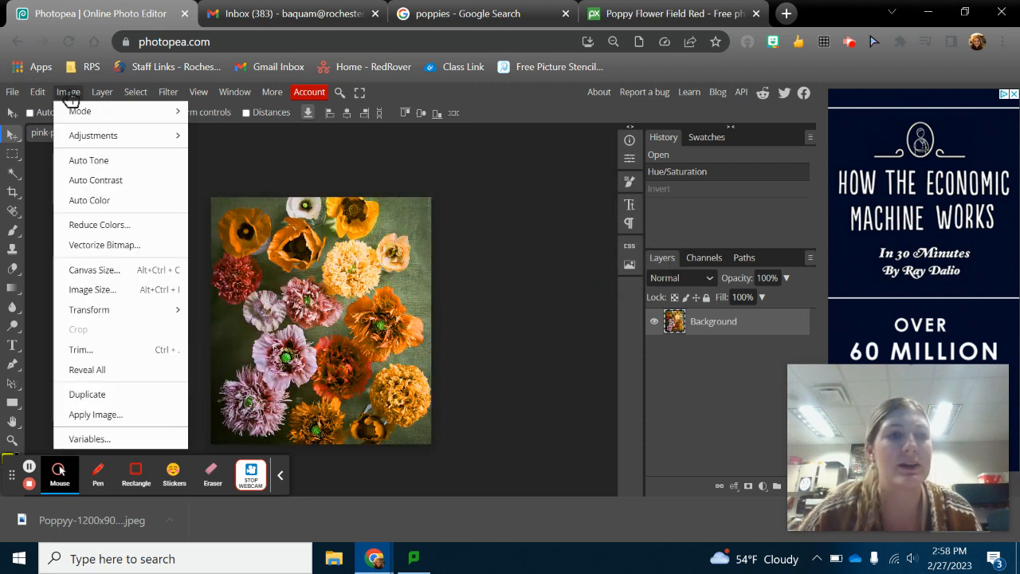
left_click(69, 93)
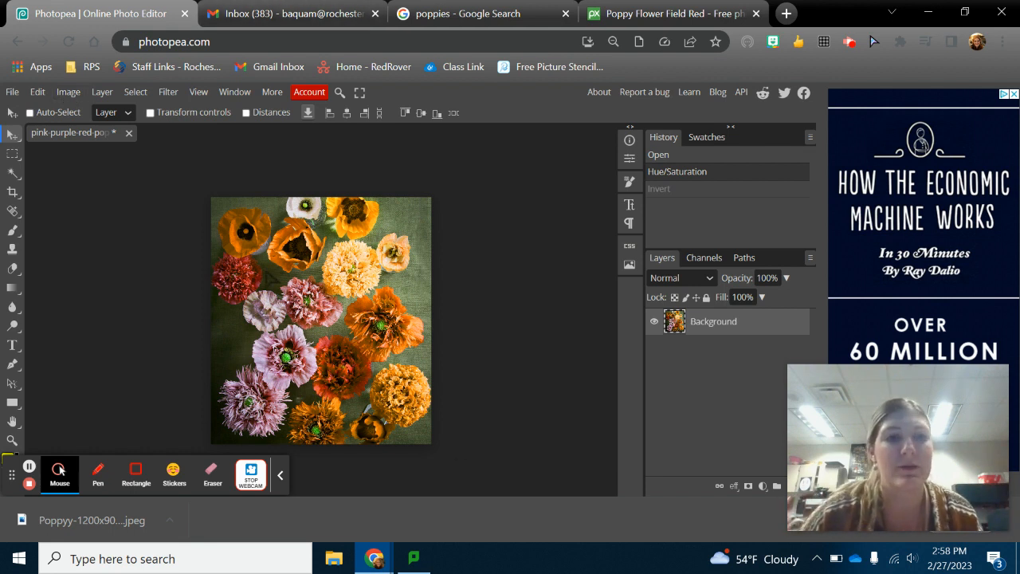
scroll(444, 339, "down", 1)
scroll(444, 341, "up", 1)
scroll(443, 341, "down", 1)
scroll(444, 340, "up", 1)
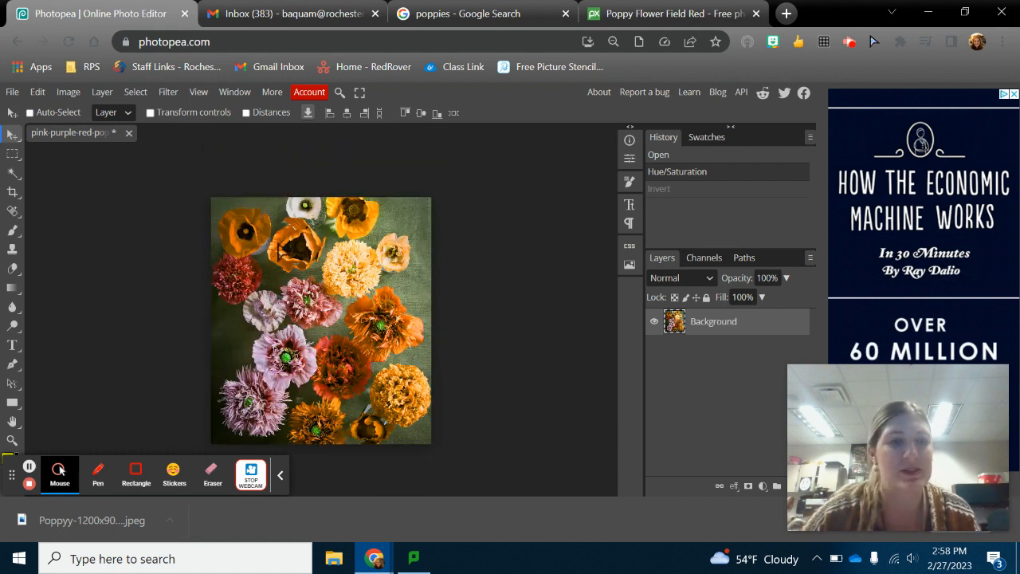
Crop a strip off the top of the poppy image, keeping its full width.
left_click(13, 192)
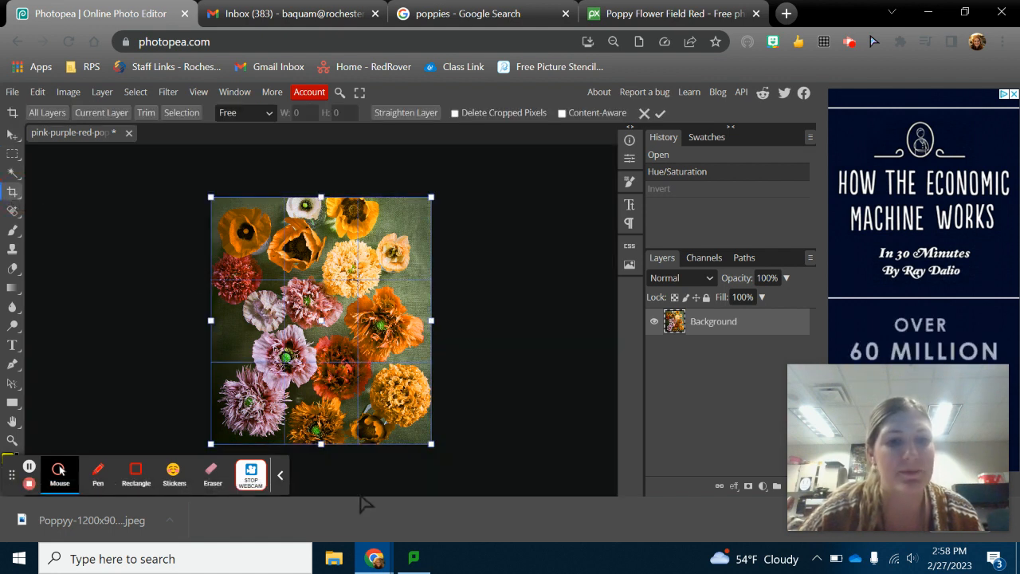
mouse_move(320, 445)
left_mouse_down()
mouse_move(321, 435)
mouse_move(321, 445)
left_mouse_up()
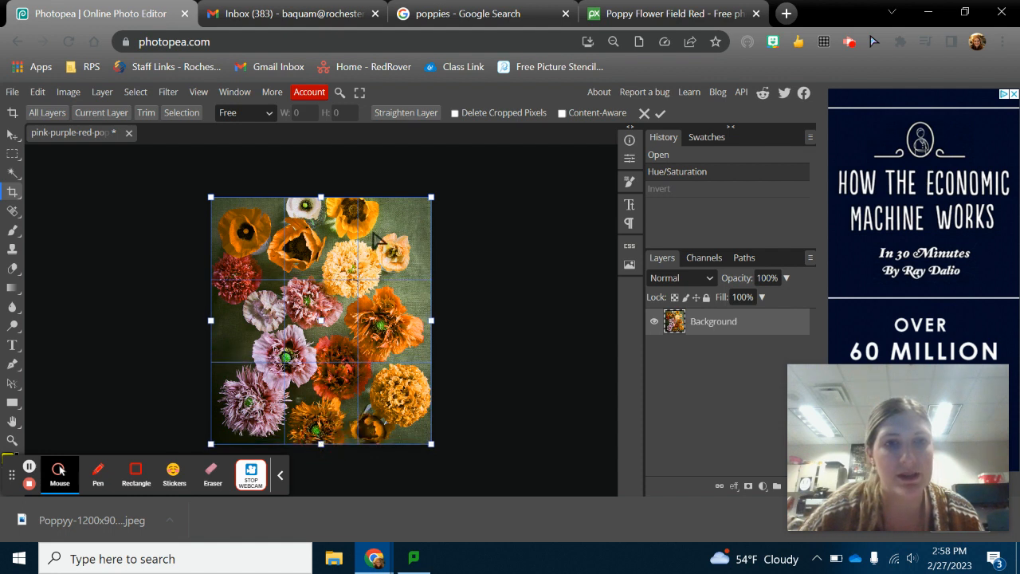
left_click_drag(322, 199, 323, 234)
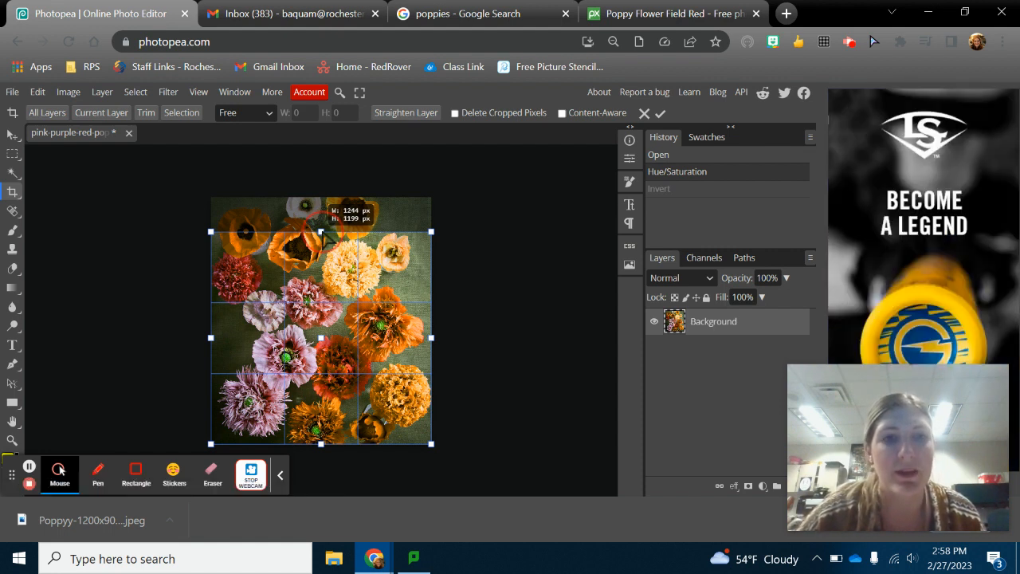
left_click_drag(329, 240, 324, 224)
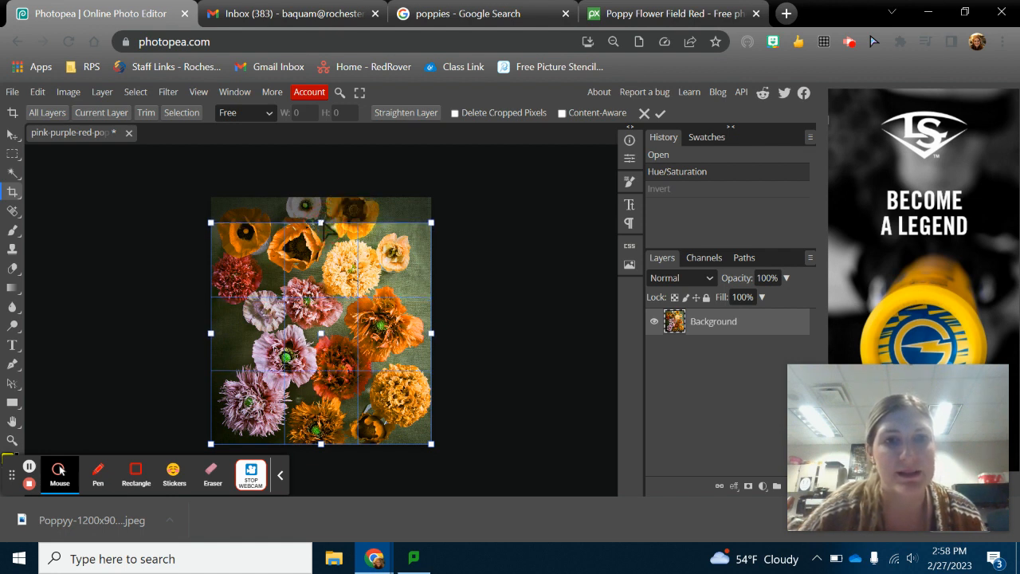
key("Return")
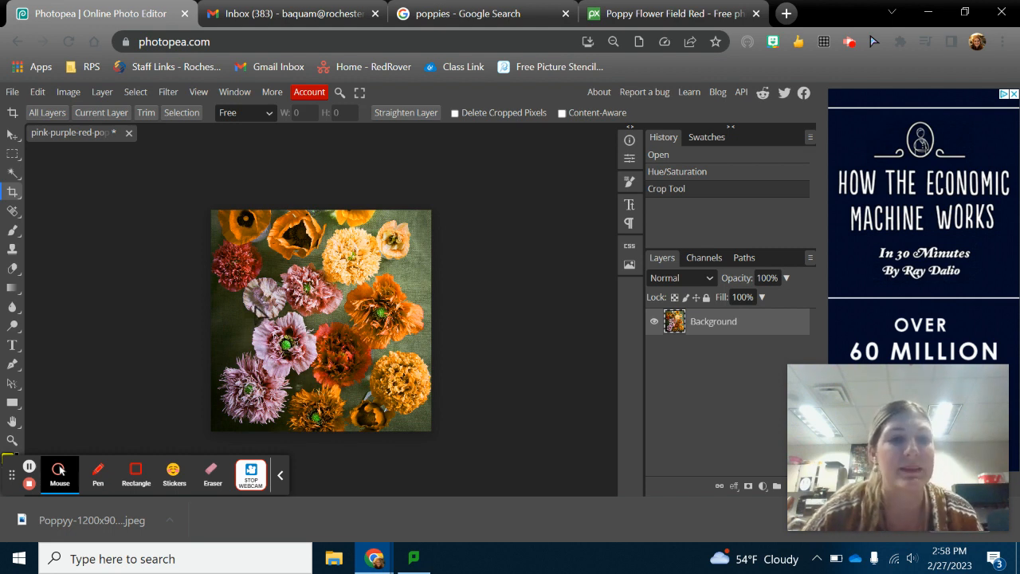
Open the Filter Gallery for the poppy image and preview the Colored Pencil artistic filter.
left_click(177, 97)
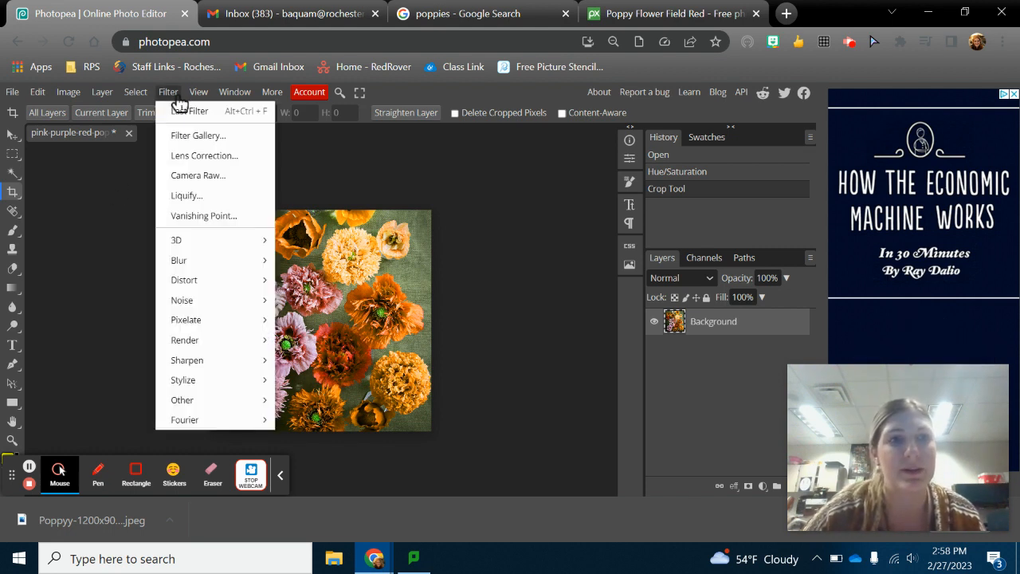
left_click(196, 134)
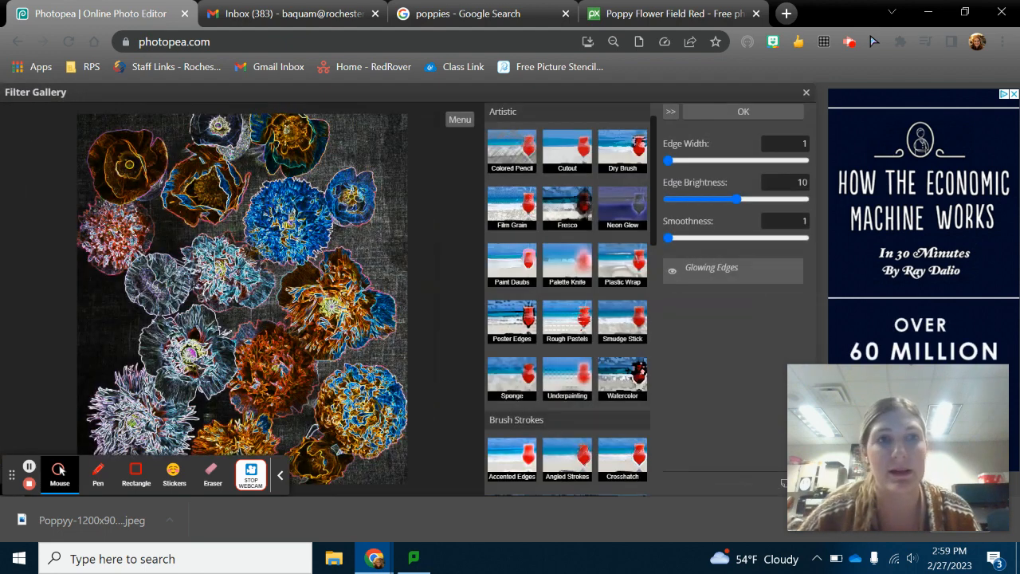
left_click(508, 146)
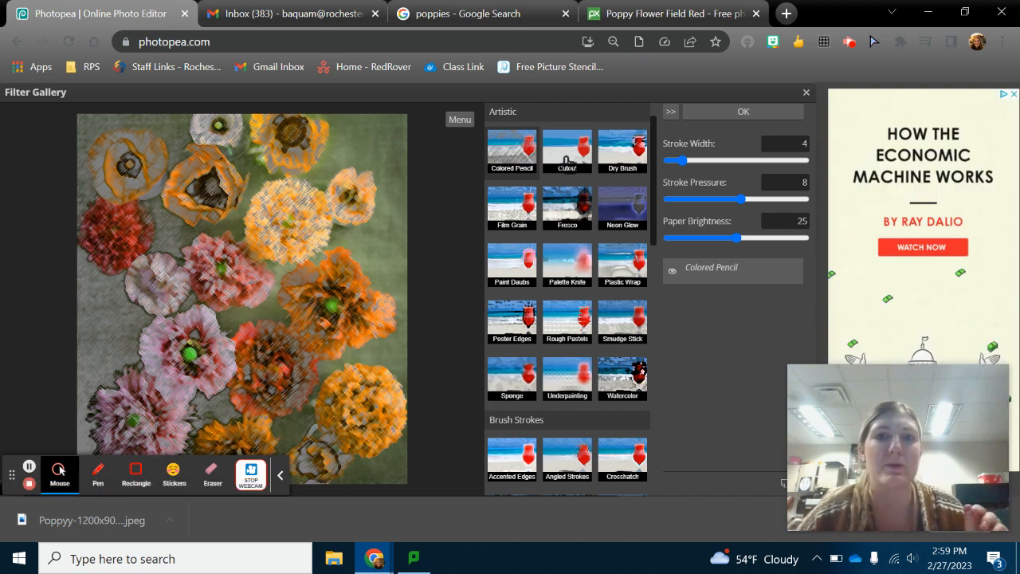
Preview the Cutout filter on the poppy image, trying 3 levels and finally 7 levels.
left_click(567, 160)
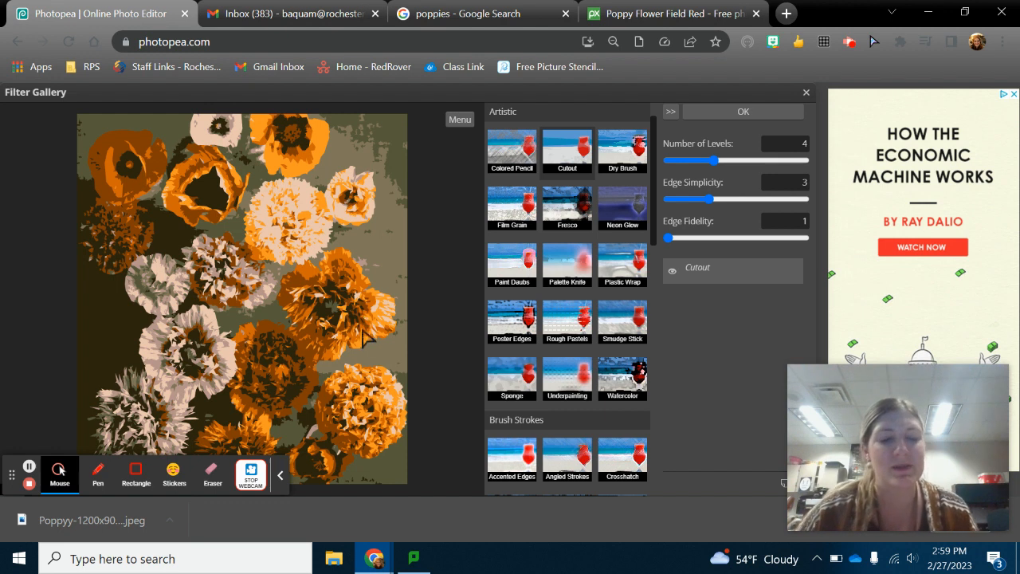
left_click_drag(722, 166, 672, 169)
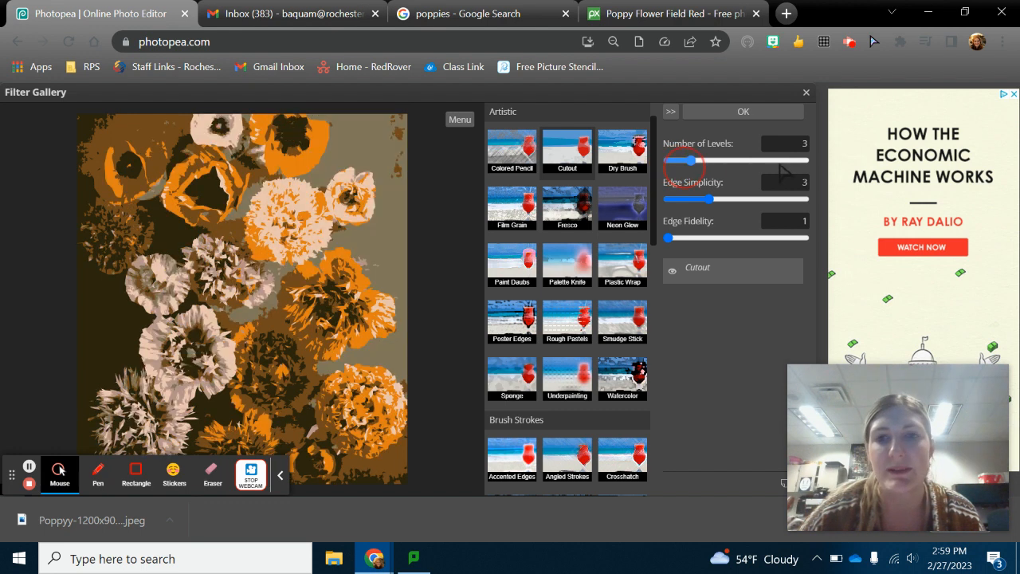
left_click_drag(716, 189, 783, 163)
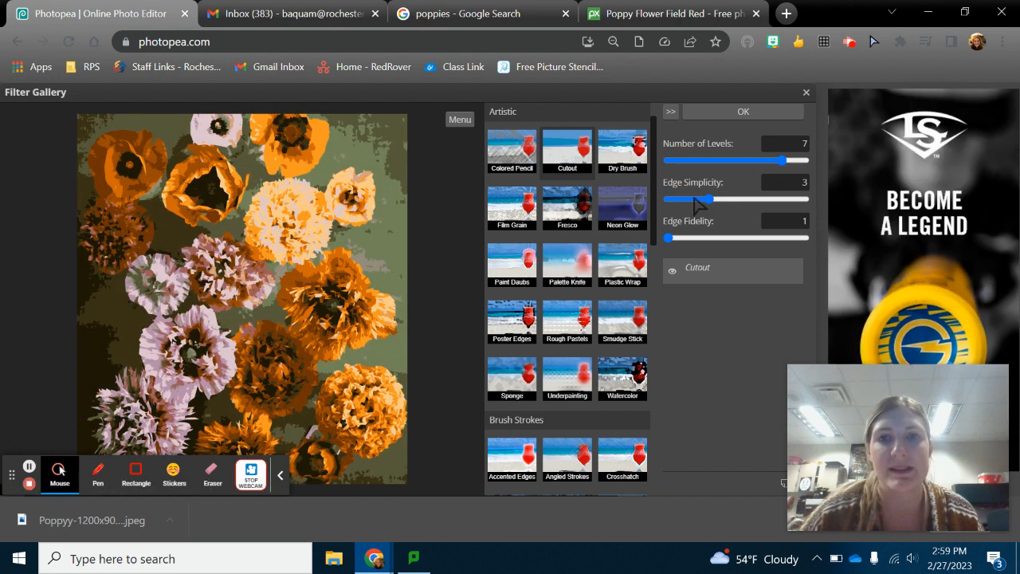
Preview the Dry Brush, Palette Knife, Ink Outlines and Dark Strokes filters on the poppy image.
left_click(613, 160)
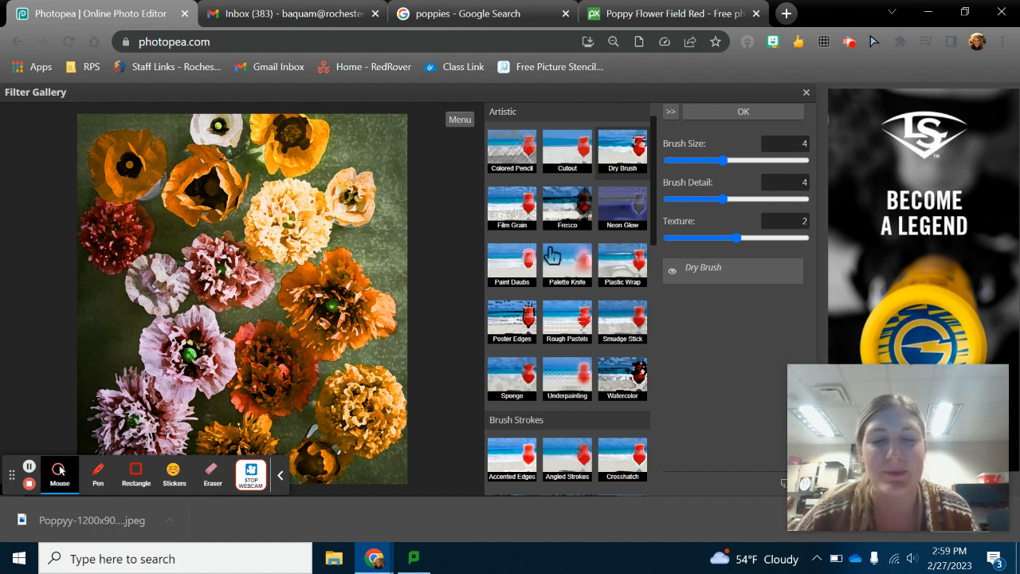
left_click(566, 270)
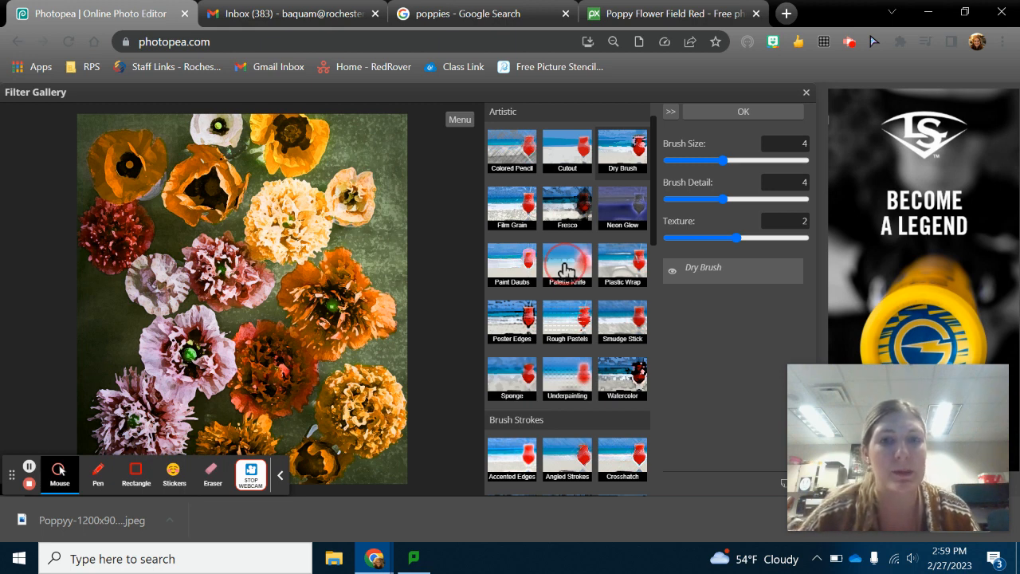
scroll(566, 263, "down", 3)
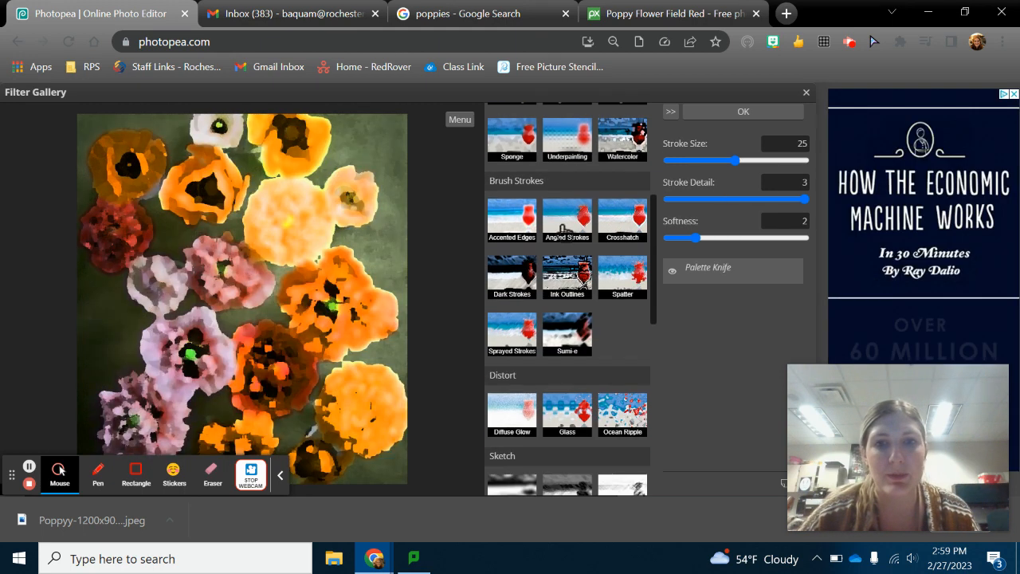
left_click(568, 281)
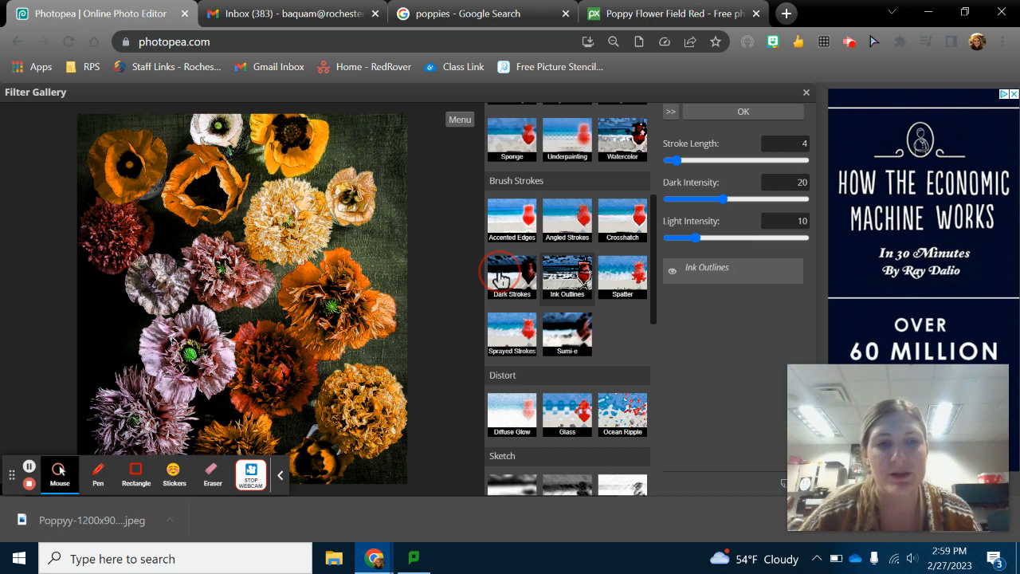
left_click(501, 275)
Preview the Glass and Ocean Ripple distortions and the Halftone Pattern sketch filter on the poppy image.
scroll(567, 193, "down", 3)
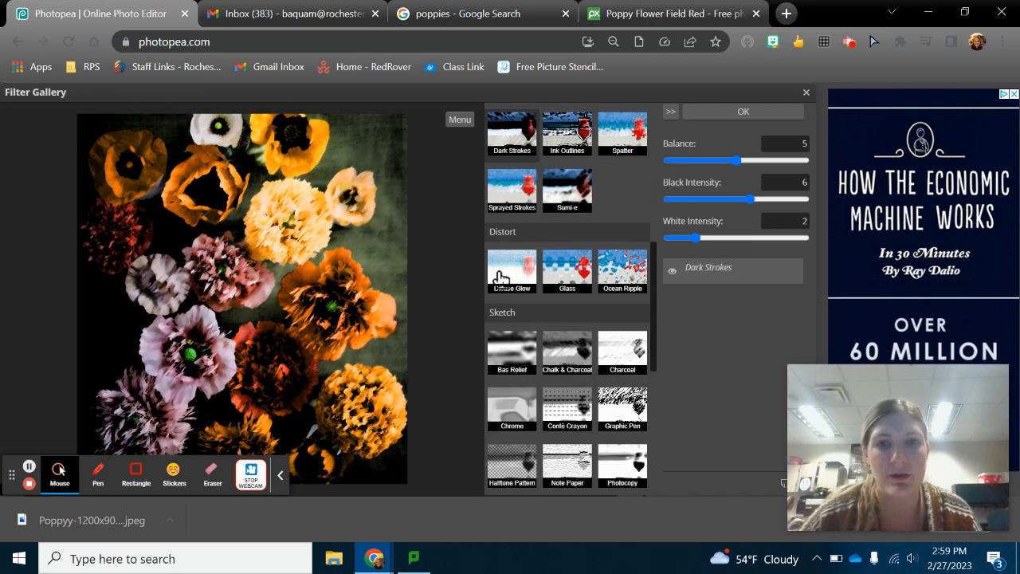
left_click(568, 189)
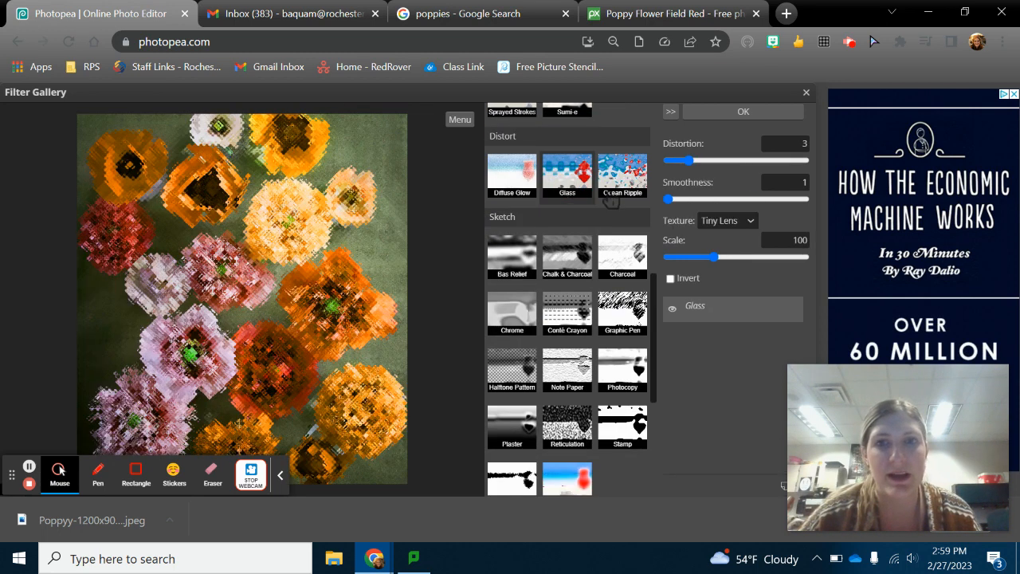
left_click(620, 183)
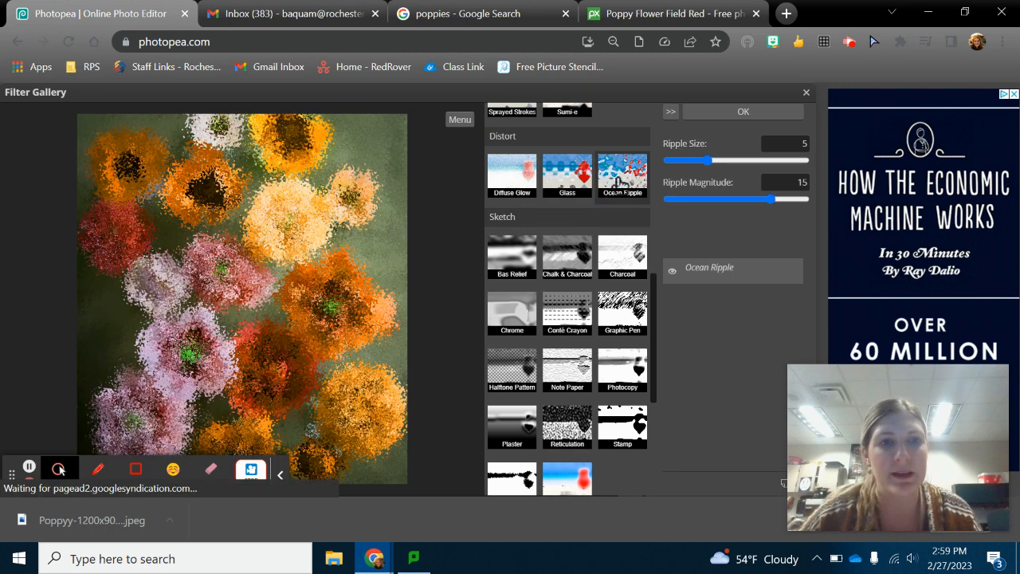
scroll(584, 280, "down", 2)
left_click(518, 291)
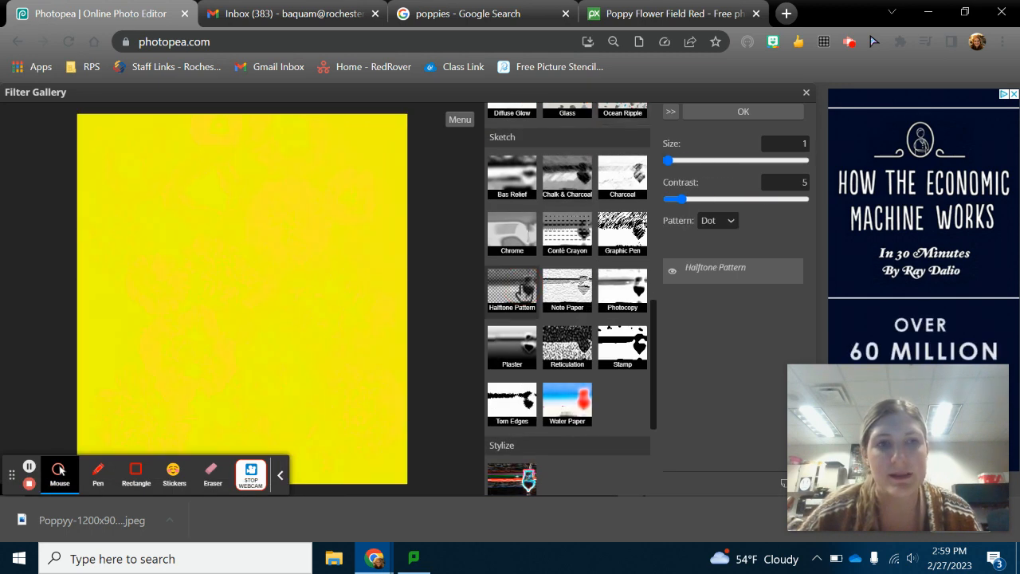
Preview Glowing Edges, Water Paper, Stained Glass and Texturizer, and close the Filter Gallery without applying a filter.
scroll(576, 395, "down", 2)
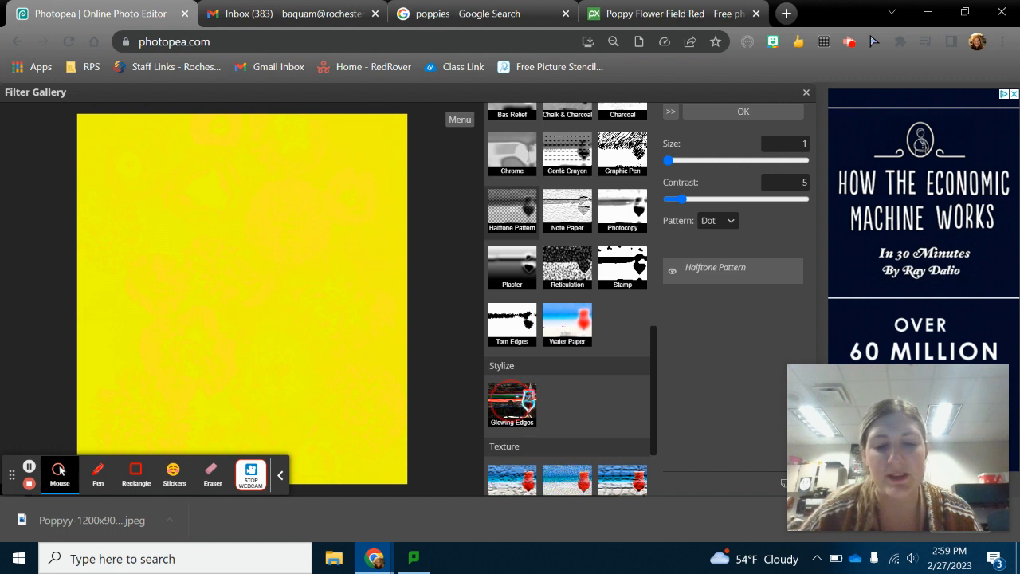
left_click(511, 403)
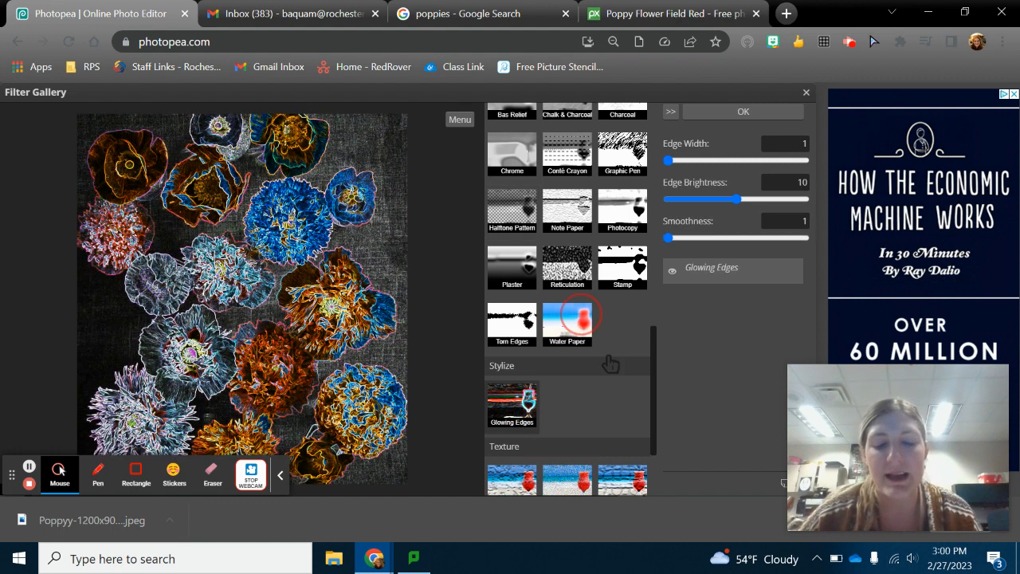
scroll(610, 364, "down", 2)
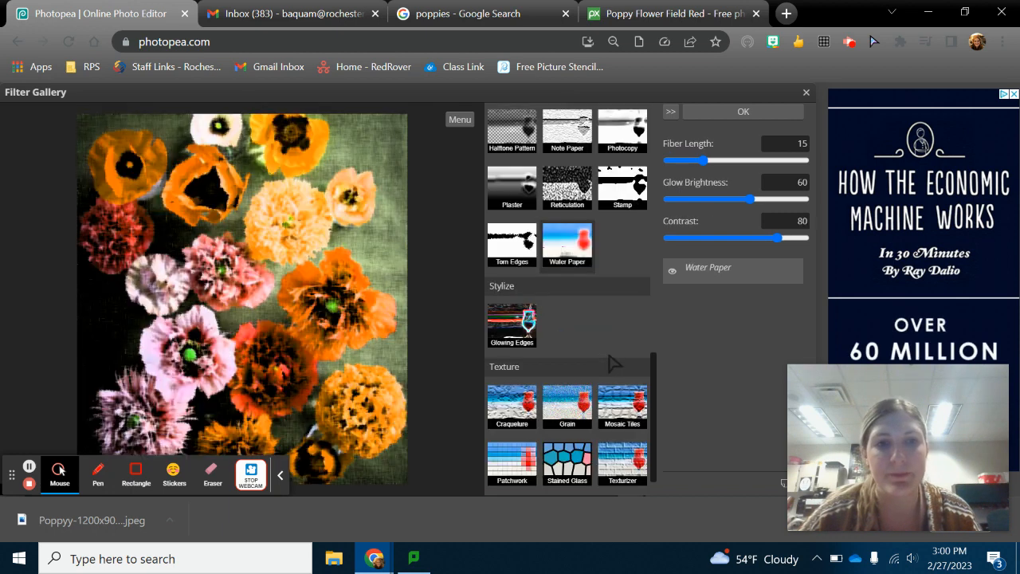
left_click(556, 468)
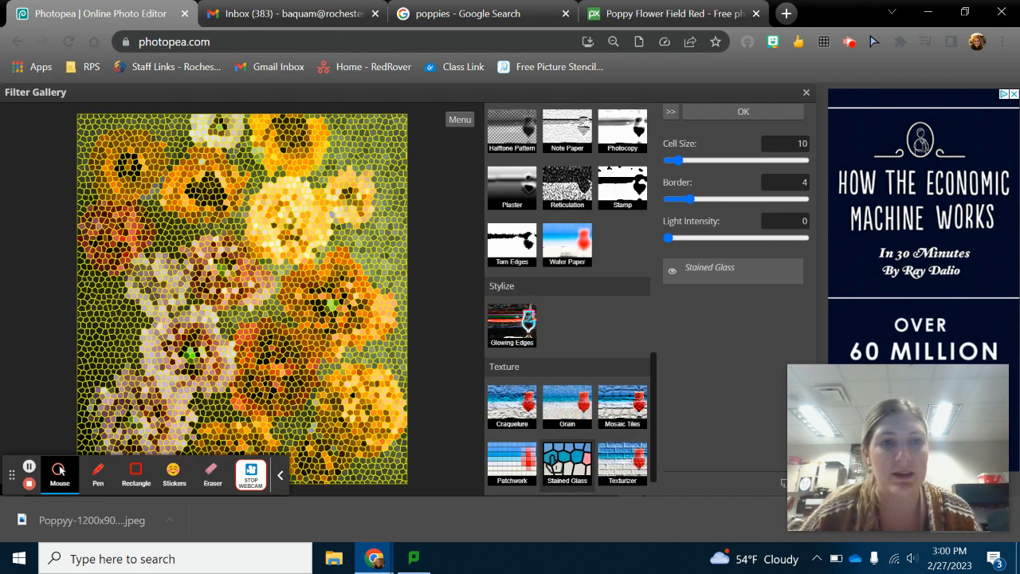
left_click(622, 462)
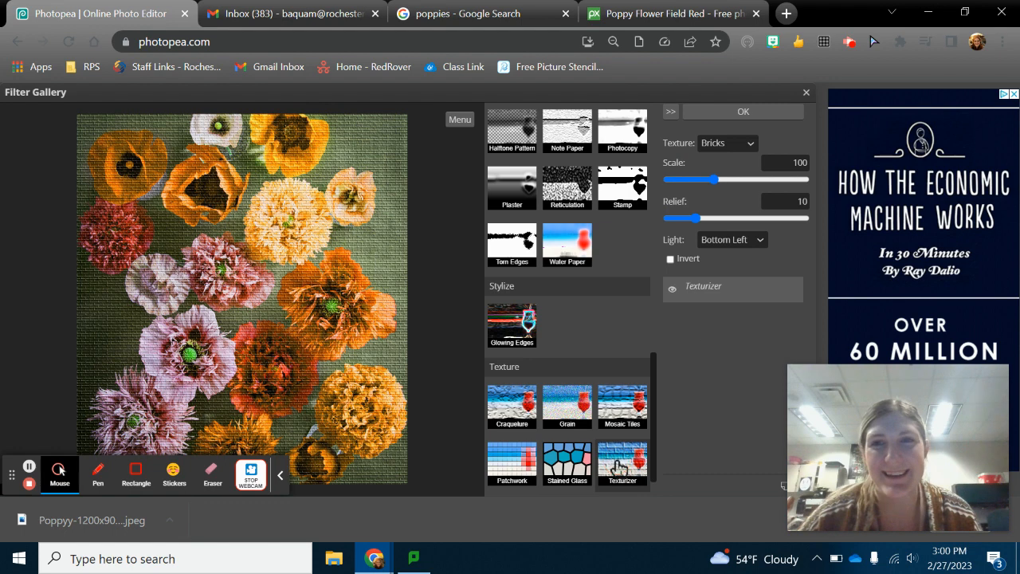
left_click(807, 93)
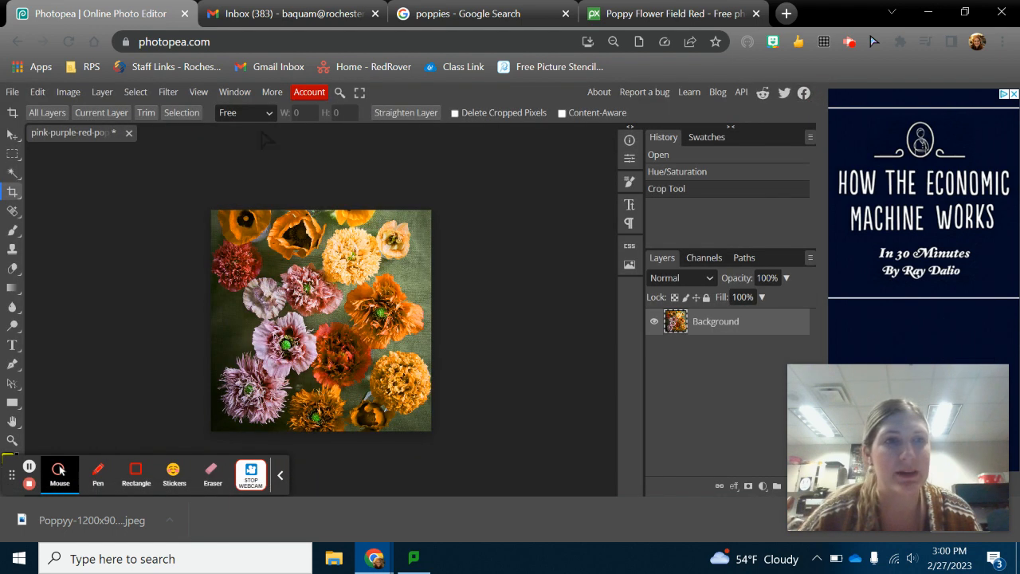
Try a Pointillize filter on the poppy image with a 28 px cell size, and close it without applying.
left_click(168, 97)
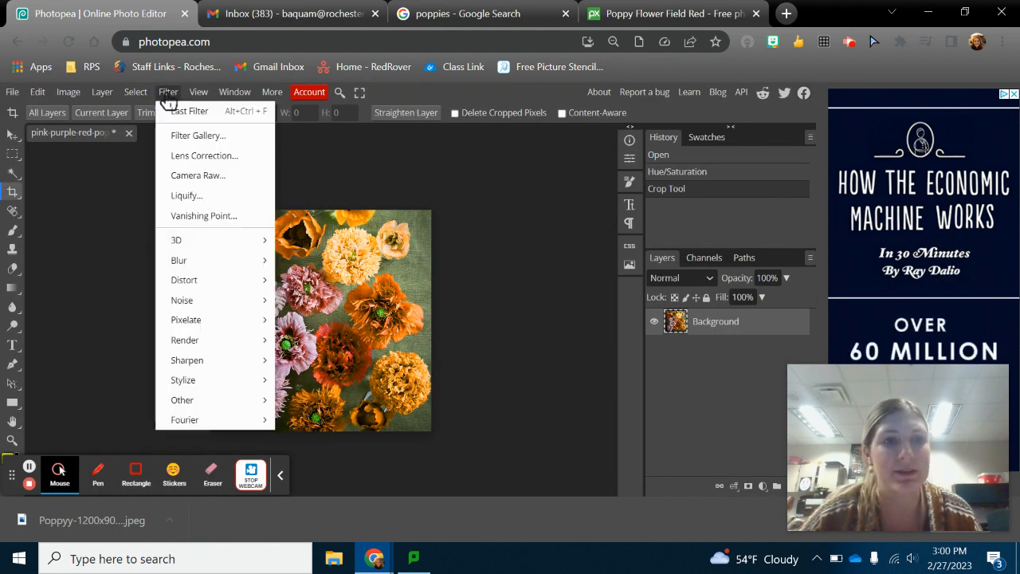
mouse_move(195, 243)
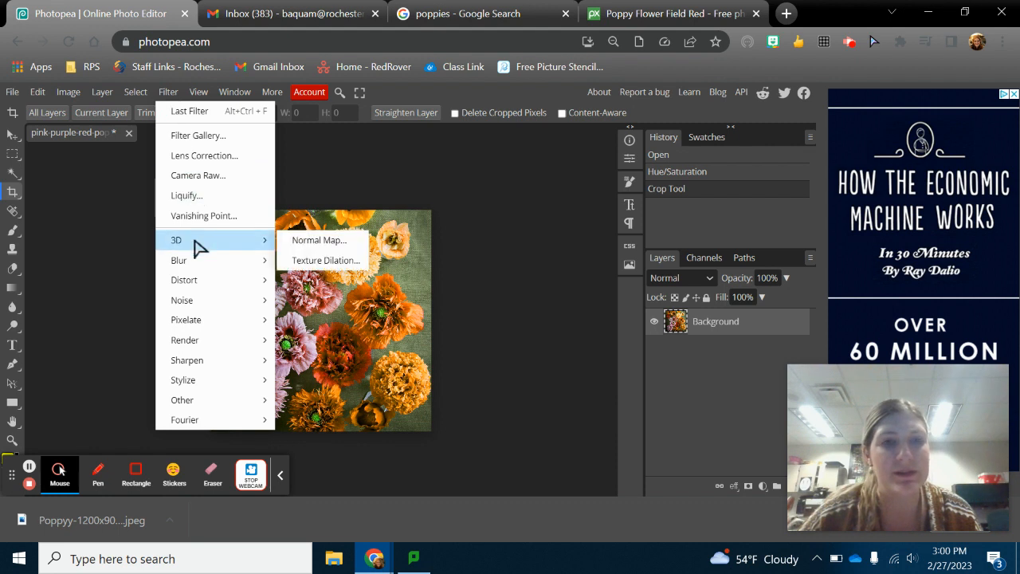
mouse_move(201, 305)
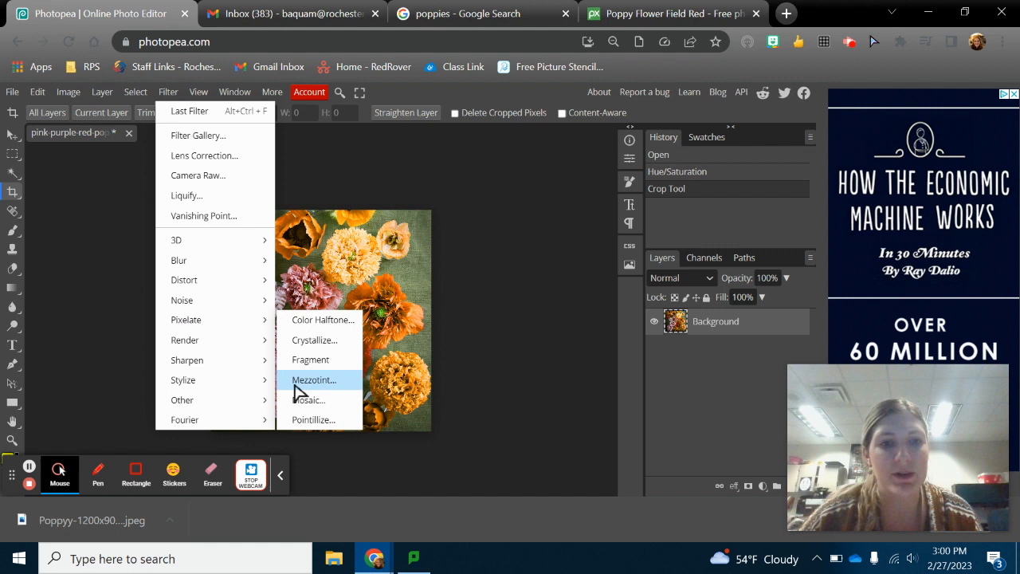
left_click(308, 419)
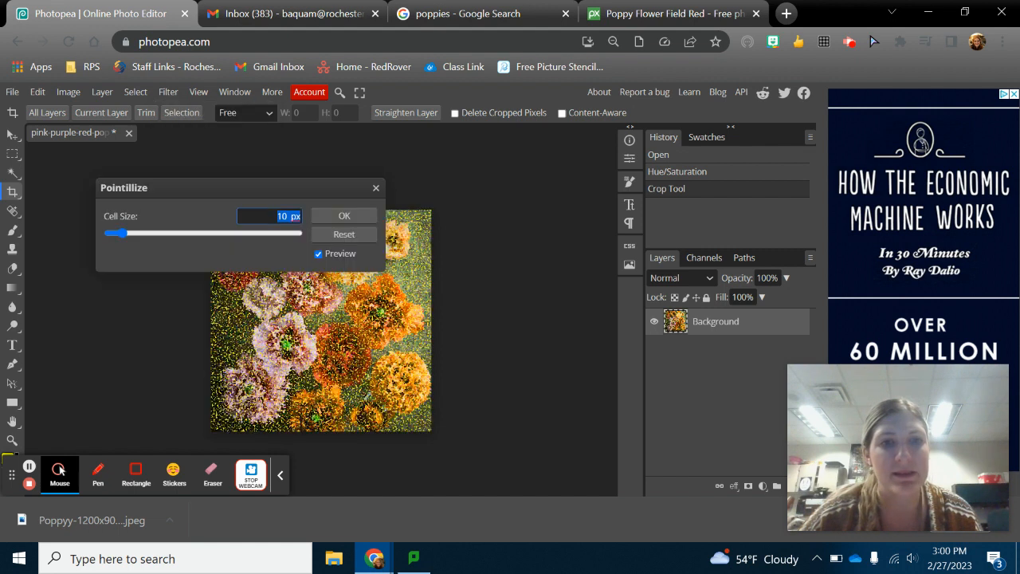
left_click_drag(271, 191, 746, 143)
left_click(600, 188)
left_click_drag(614, 191, 632, 193)
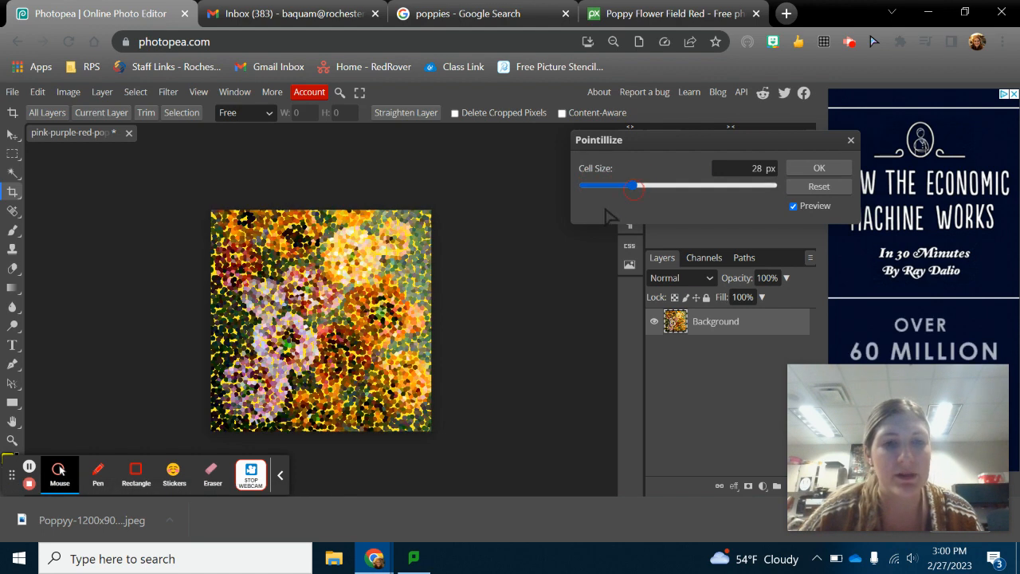
left_click(850, 139)
Set the foreground color to black (000000) and the background color to white.
left_click(280, 475)
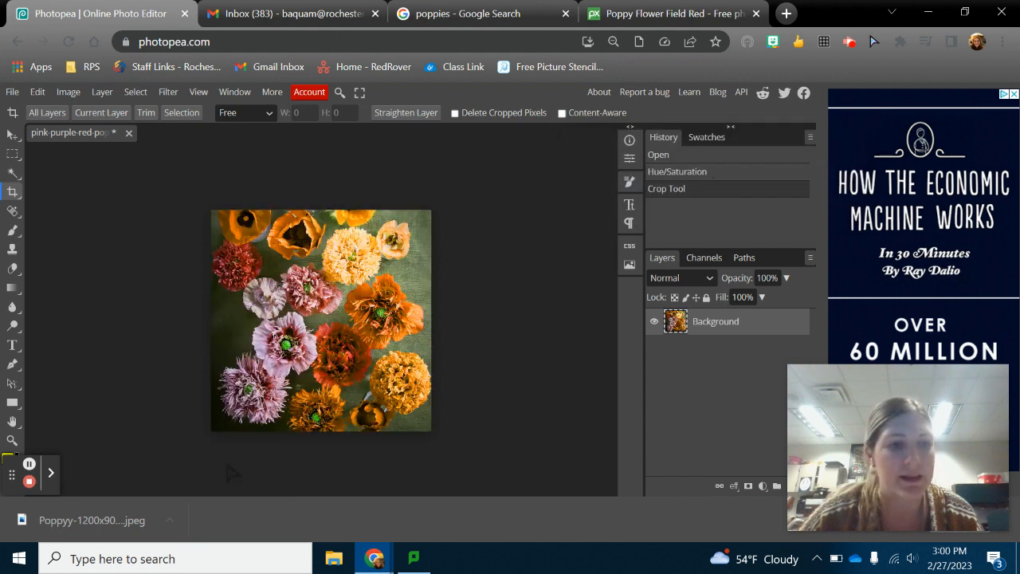
left_click_drag(14, 476, 70, 479)
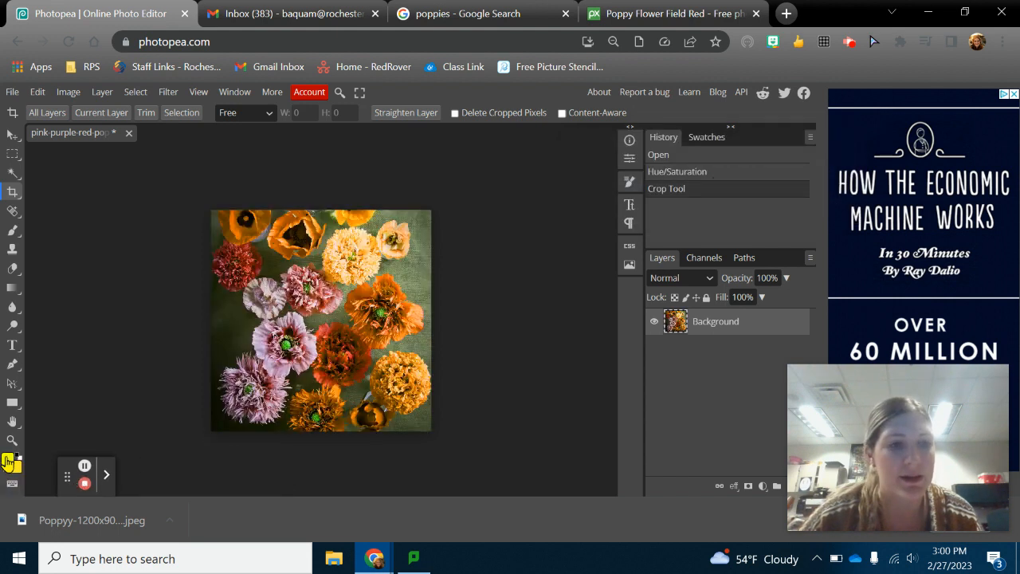
left_click(9, 463)
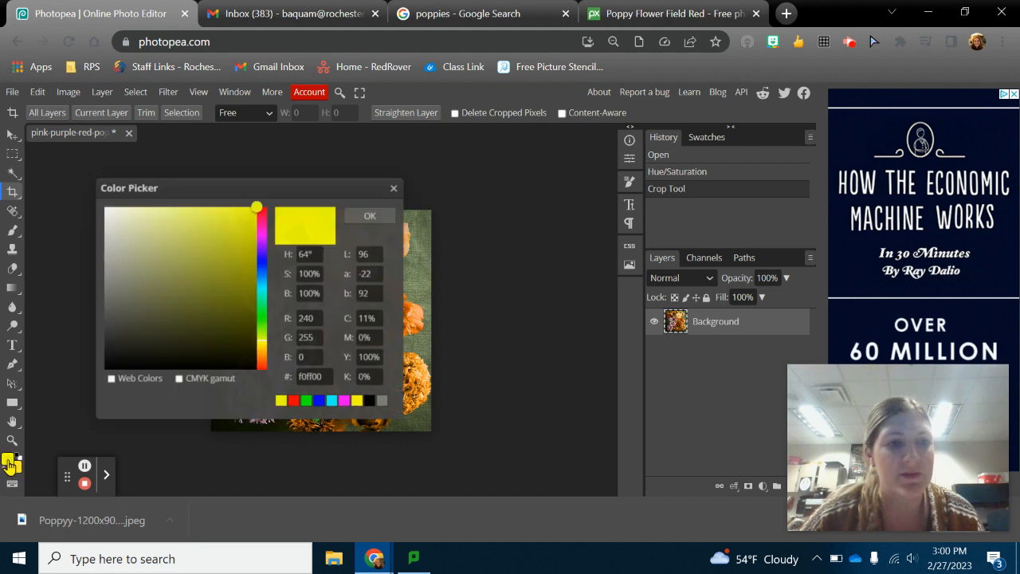
left_click(255, 368)
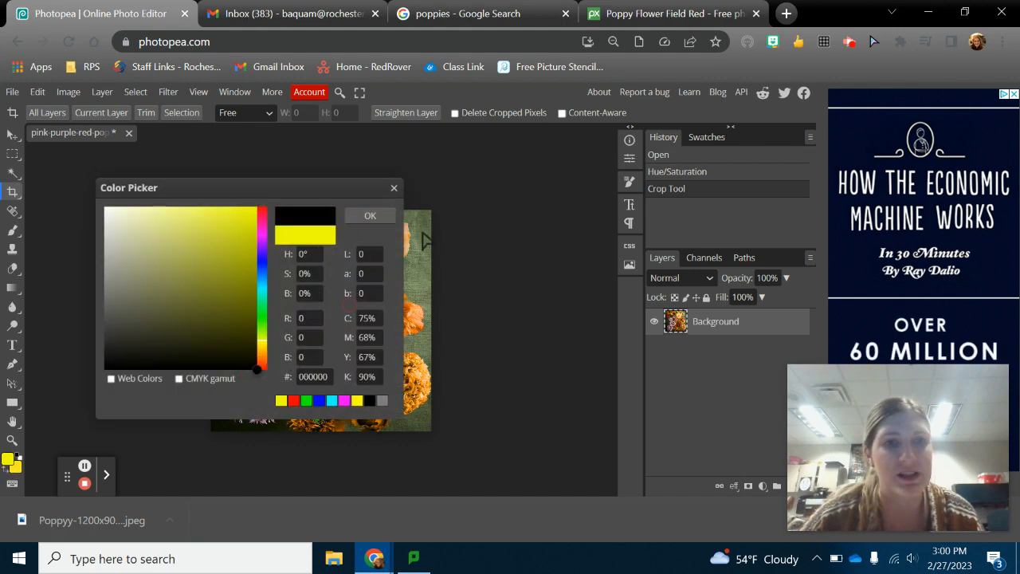
left_click(372, 218)
left_click(15, 469)
left_click(104, 206)
left_click(371, 217)
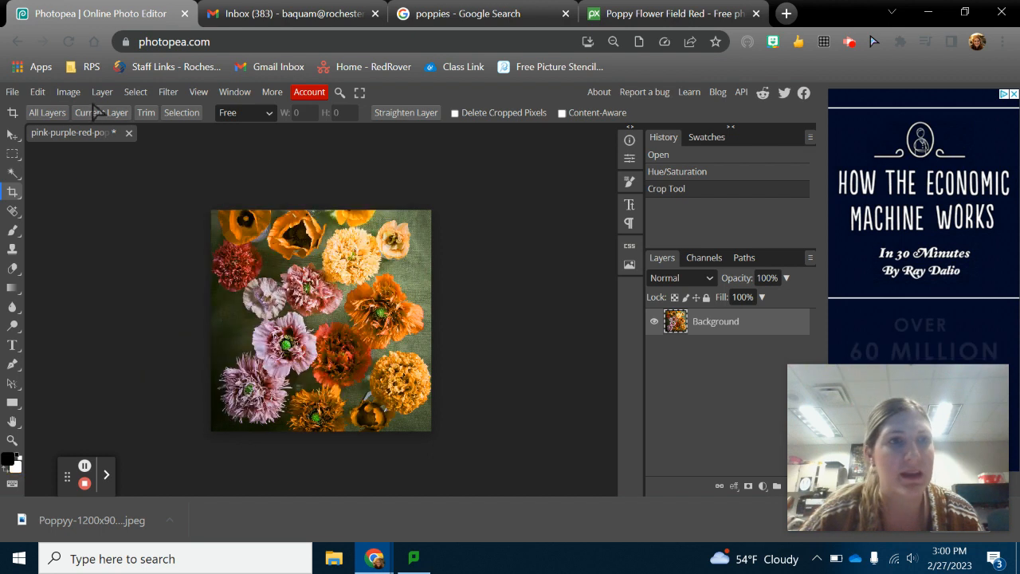
Try the Pointillize filter with a 46 px cell size using the new swatch colors, and close it without applying.
left_click(168, 92)
mouse_move(200, 320)
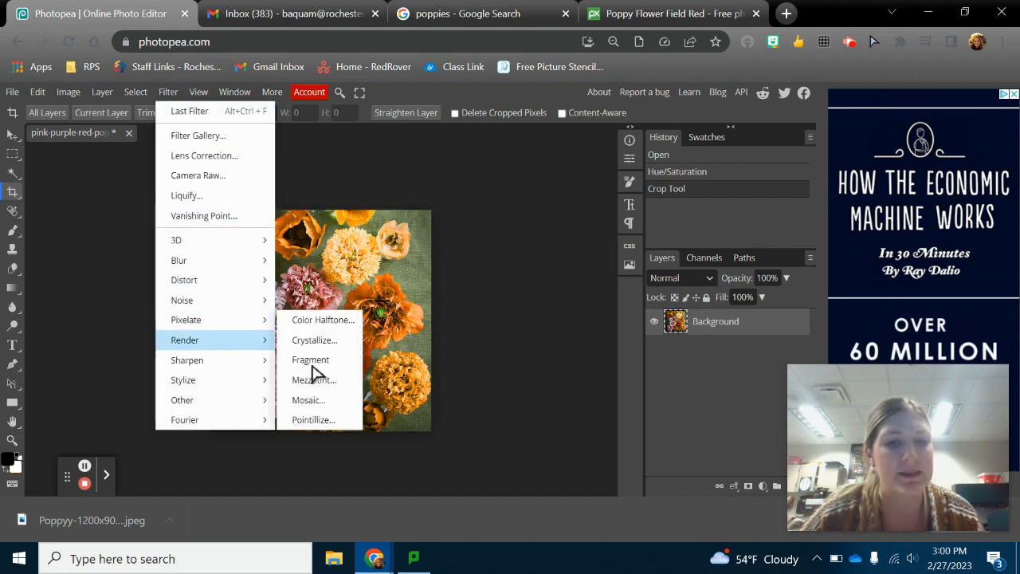
left_click(319, 419)
left_click_drag(631, 144, 424, 213)
left_click_drag(396, 260, 464, 263)
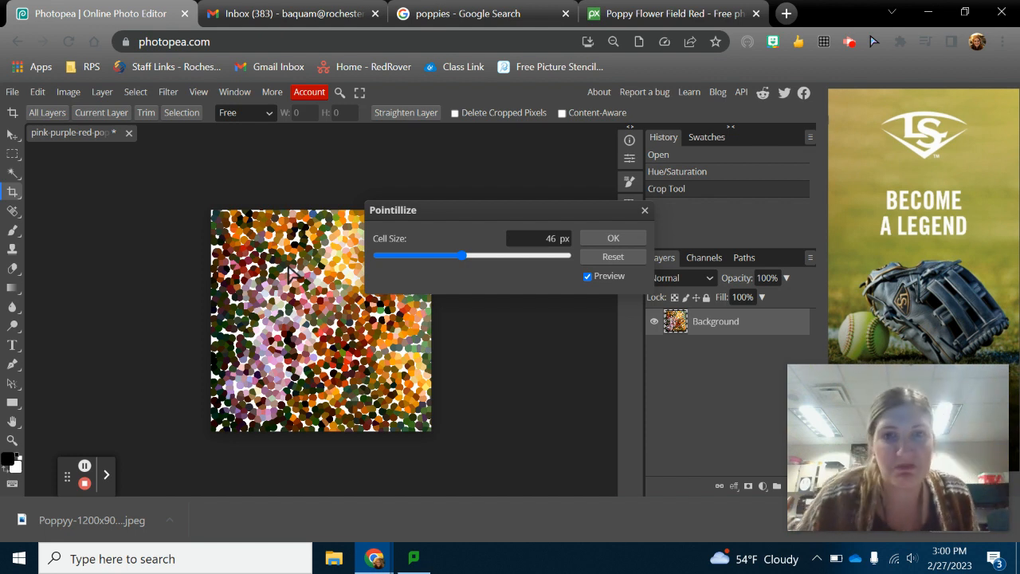
left_click(644, 211)
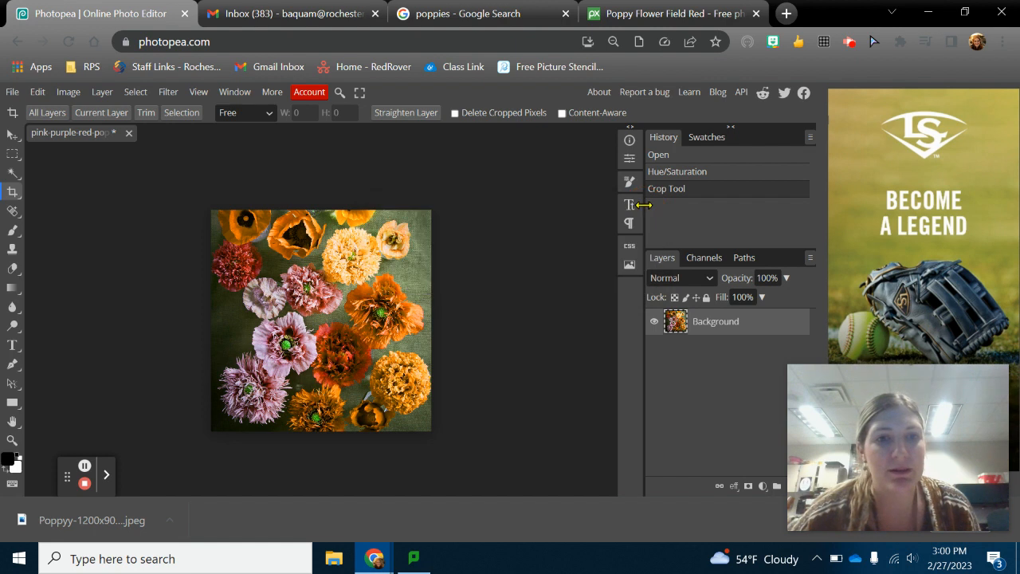
Try the Kaleidoscope distortion with 9 mirrors on the poppy image, and close it without applying.
left_click(168, 92)
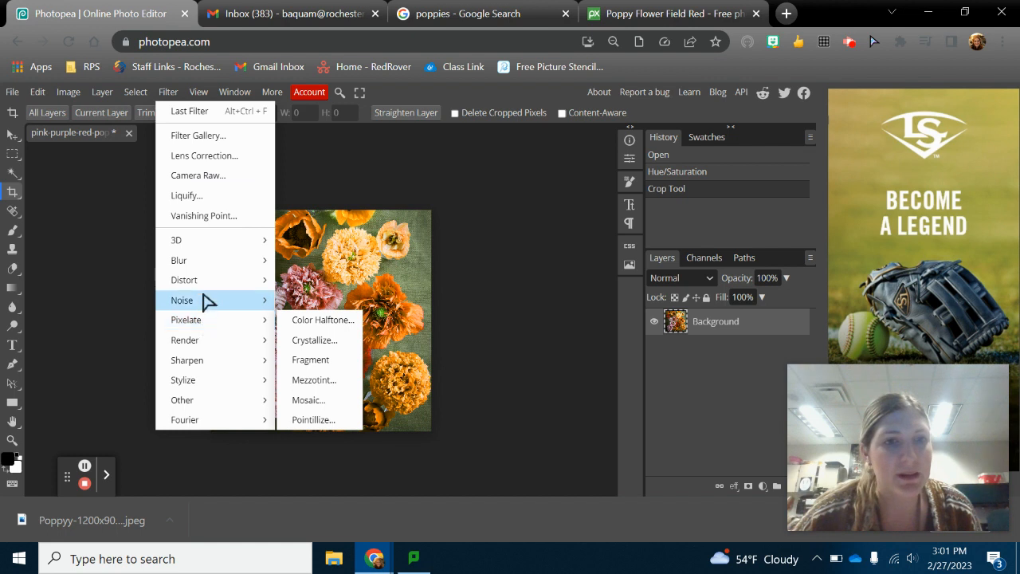
mouse_move(204, 282)
left_click(320, 300)
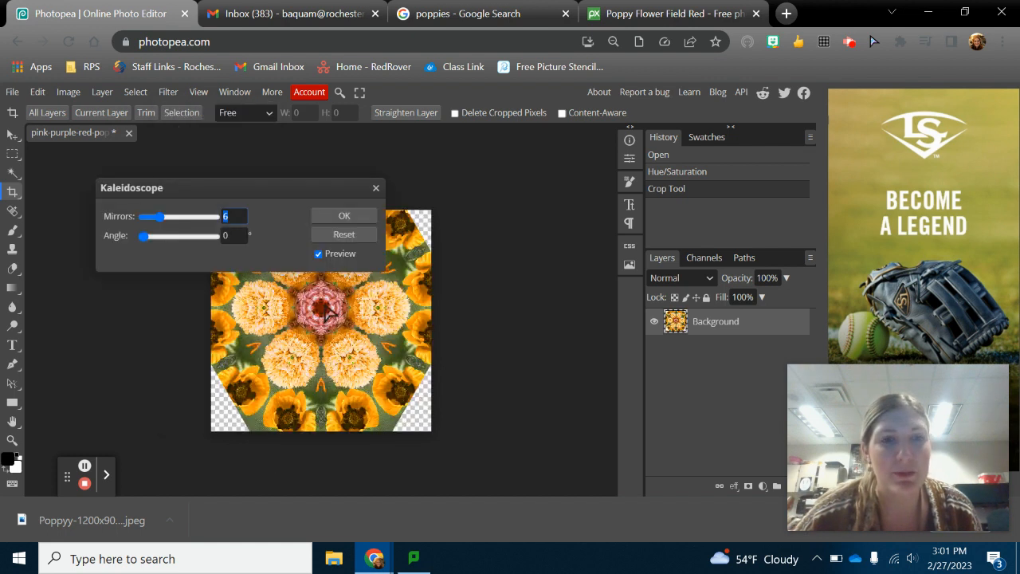
left_click_drag(283, 191, 720, 188)
mouse_move(599, 212)
left_mouse_down()
mouse_move(620, 220)
mouse_move(608, 217)
left_mouse_up()
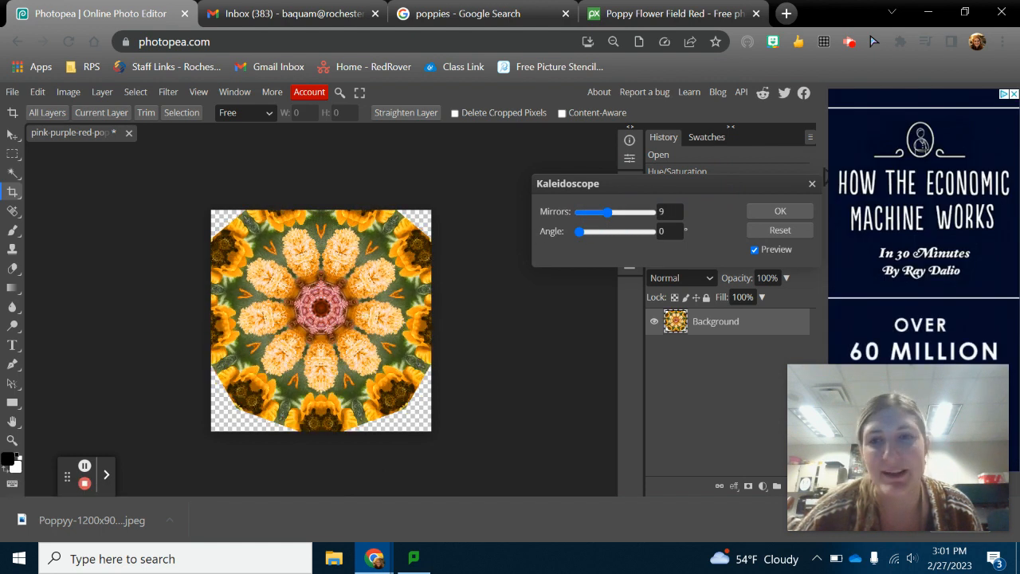
left_click(812, 184)
Preview the Flame render filter on the poppy image, and close it without applying.
left_click(168, 92)
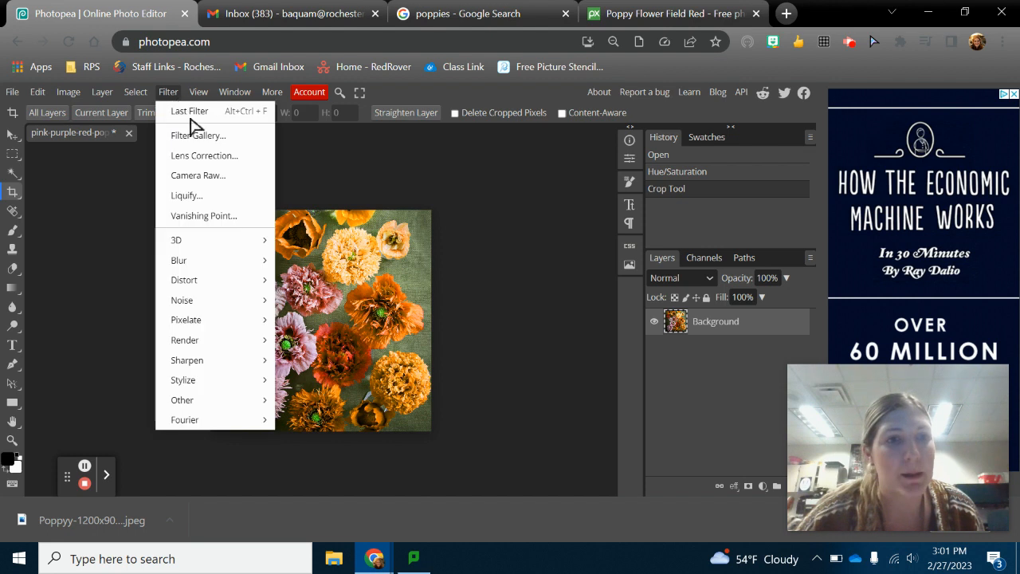
mouse_move(222, 346)
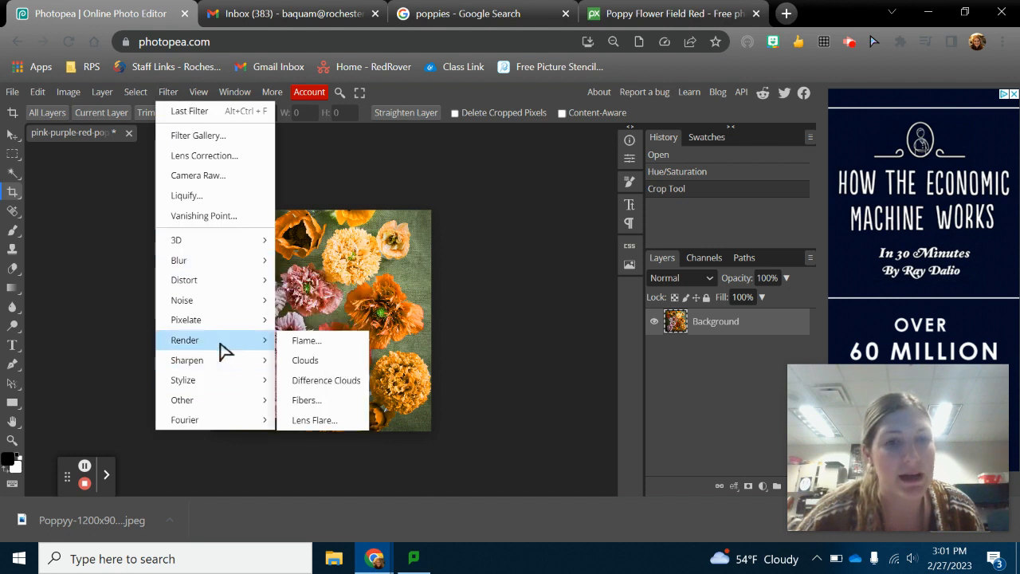
left_click(310, 343)
left_click_drag(274, 199, 496, 200)
left_click(599, 187)
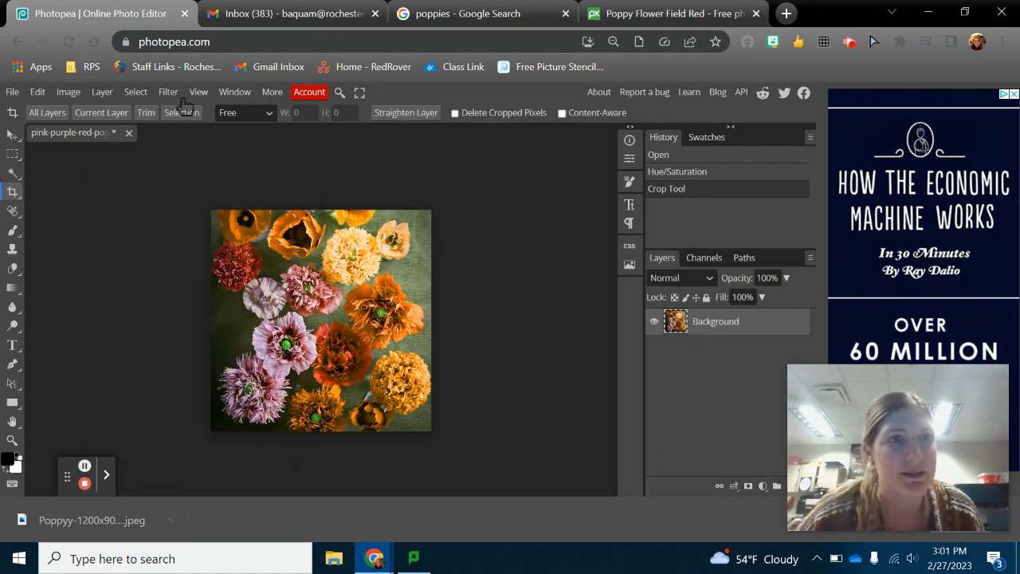
Preview the Emboss stylize filter on the poppy image, and close it without applying.
left_click(168, 91)
mouse_move(202, 386)
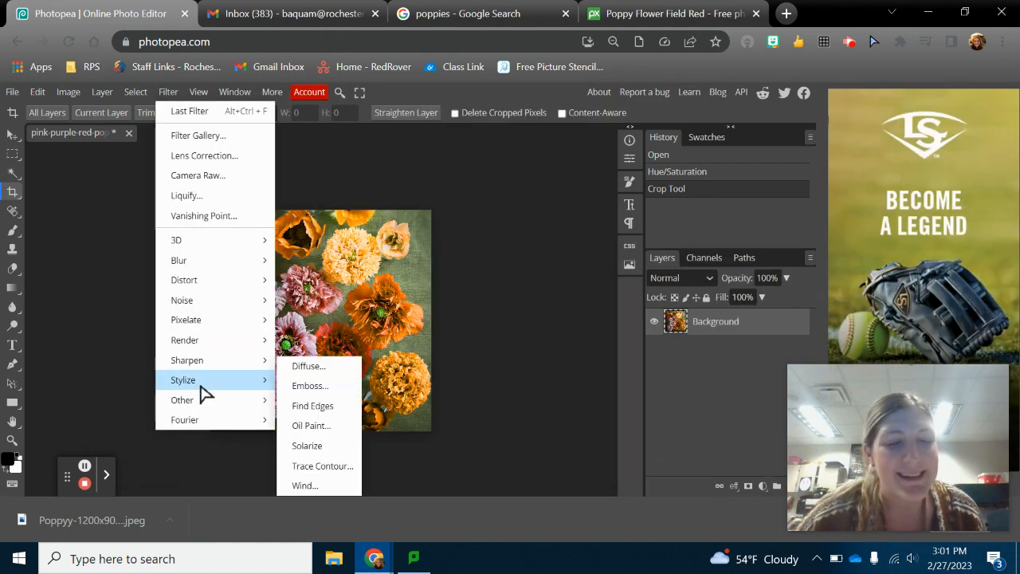
left_click(310, 387)
left_click_drag(291, 191, 690, 253)
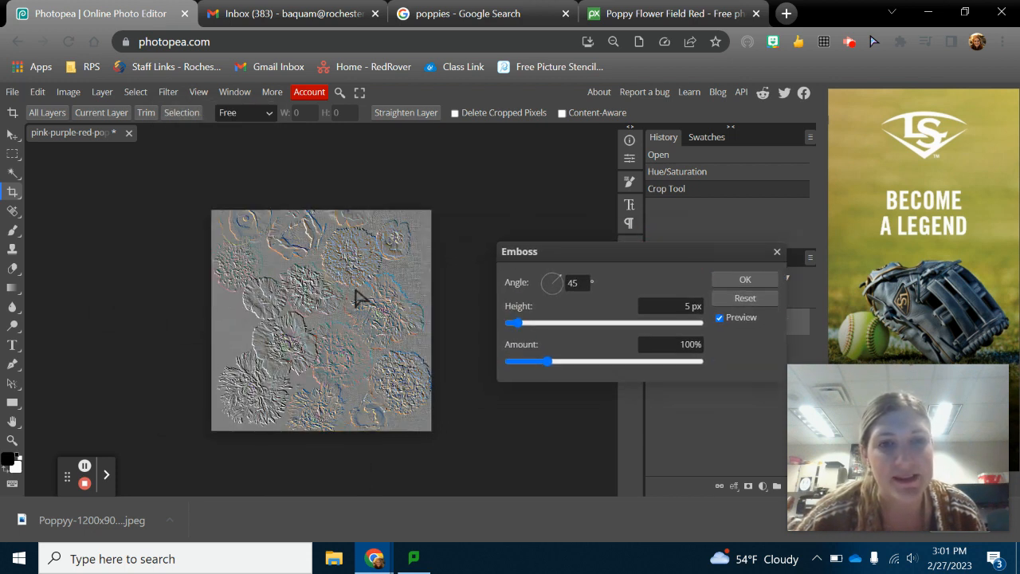
left_click(777, 251)
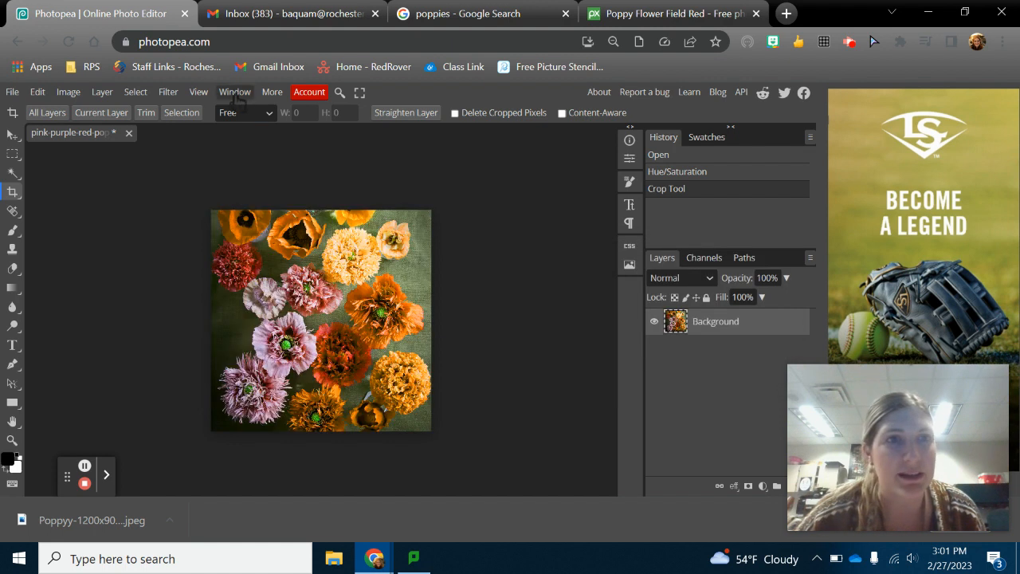
Start the Oil Paint filter on the poppy image and set its shine to 5.5.
left_click(168, 92)
mouse_move(199, 403)
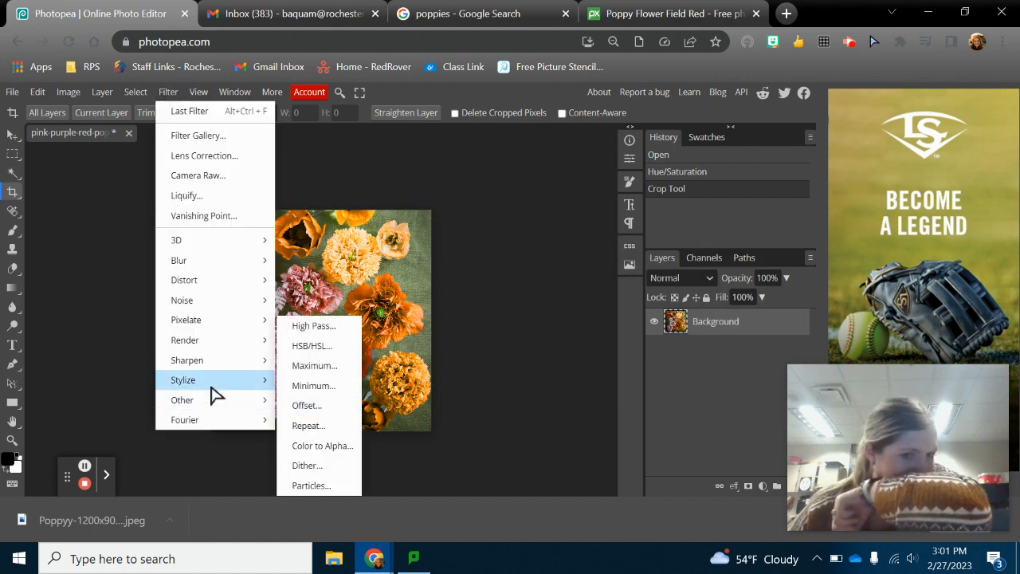
left_click(310, 426)
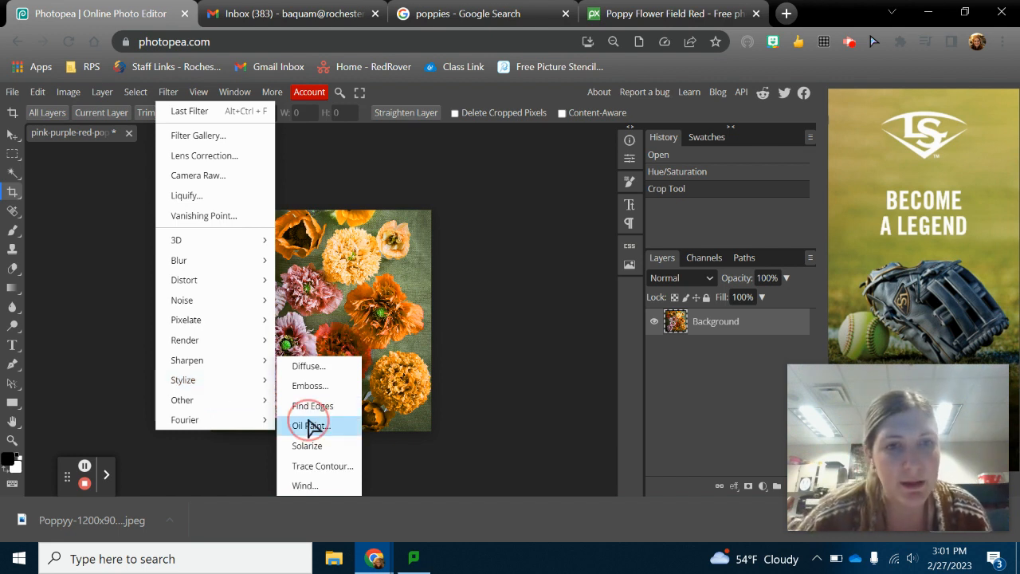
left_click(279, 180)
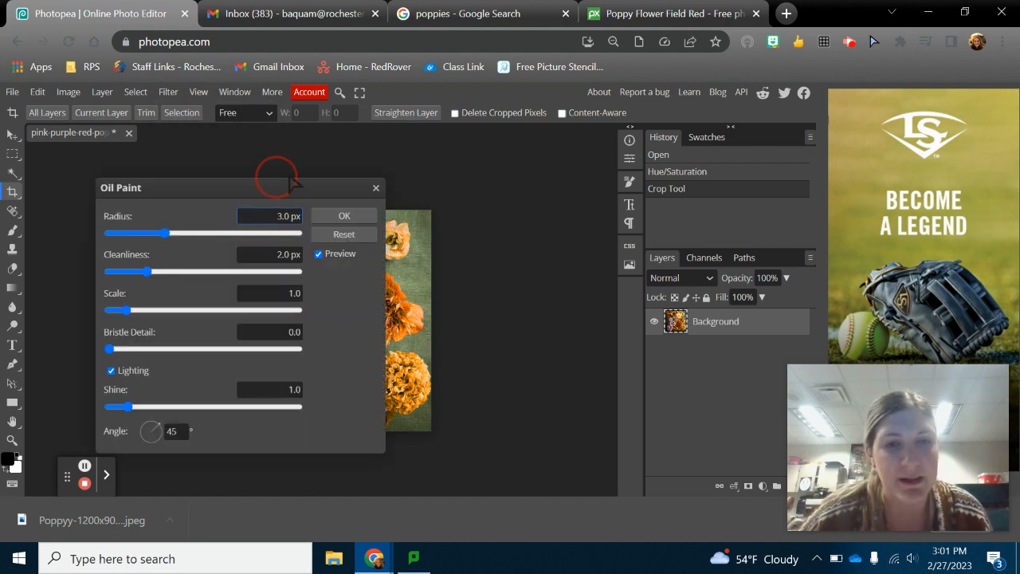
left_click_drag(307, 187, 731, 166)
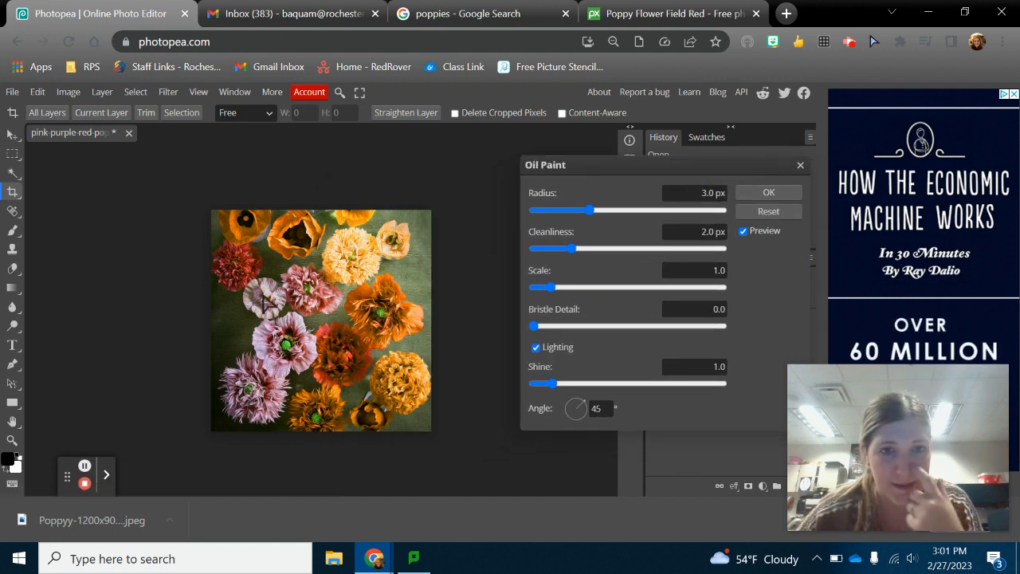
left_click(551, 383)
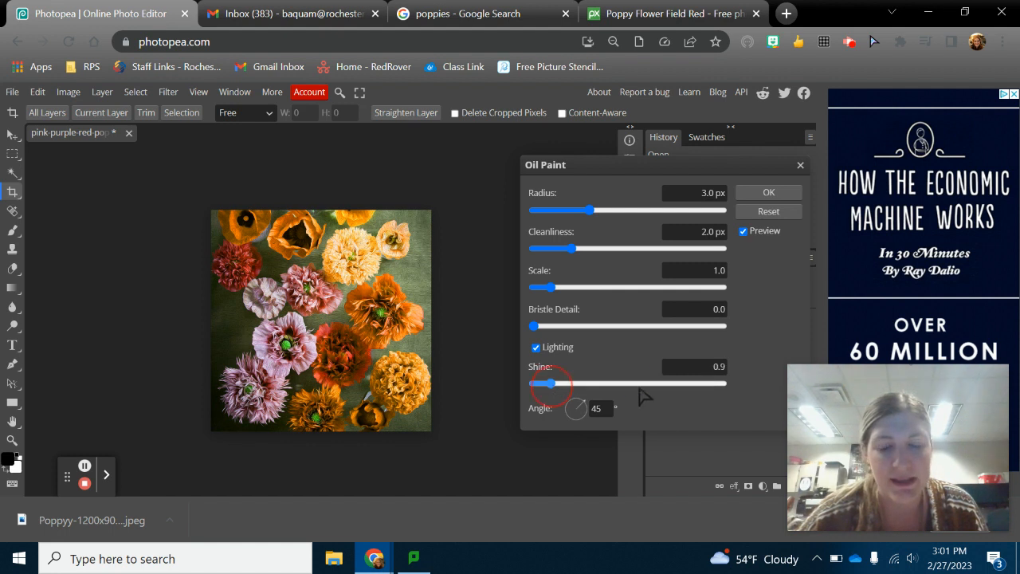
left_click_drag(644, 396, 640, 386)
Set the Oil Paint radius to 8.0 px, cleanliness to 8.8 px and scale to 6.7, and apply the filter.
left_click(591, 210)
left_click_drag(684, 211, 686, 212)
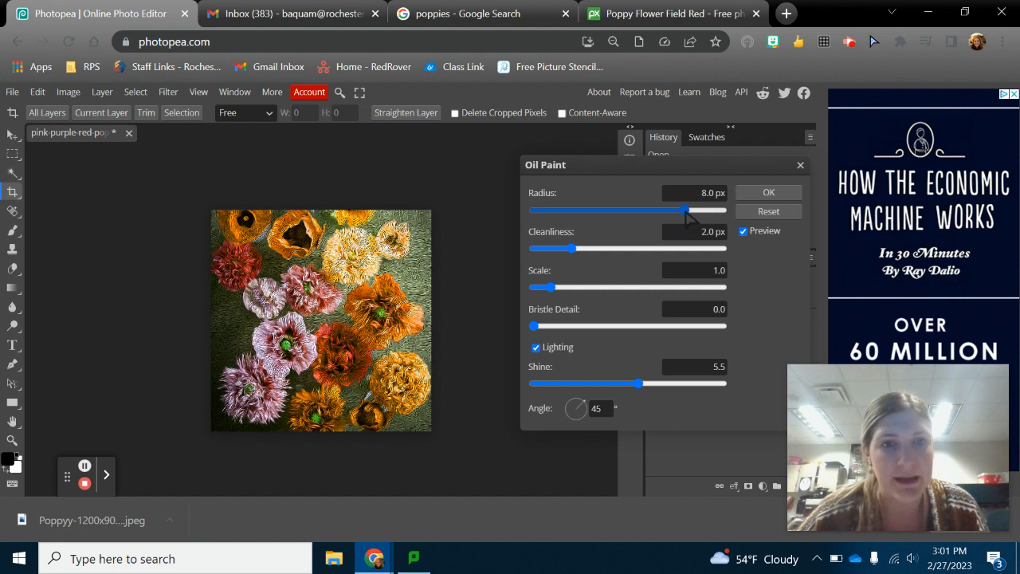
left_click(570, 248)
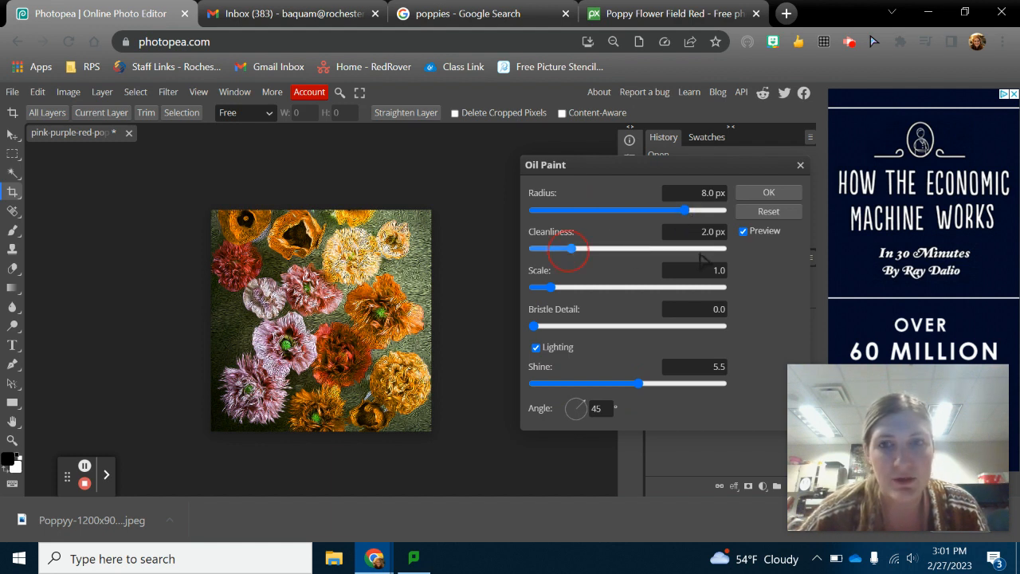
left_click_drag(700, 254, 700, 254)
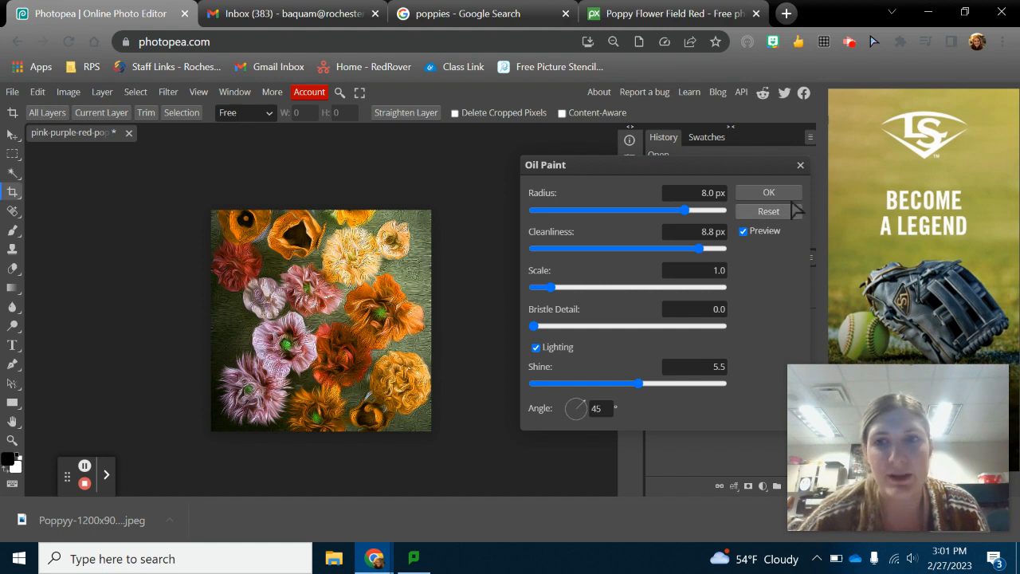
left_click_drag(549, 287, 604, 292)
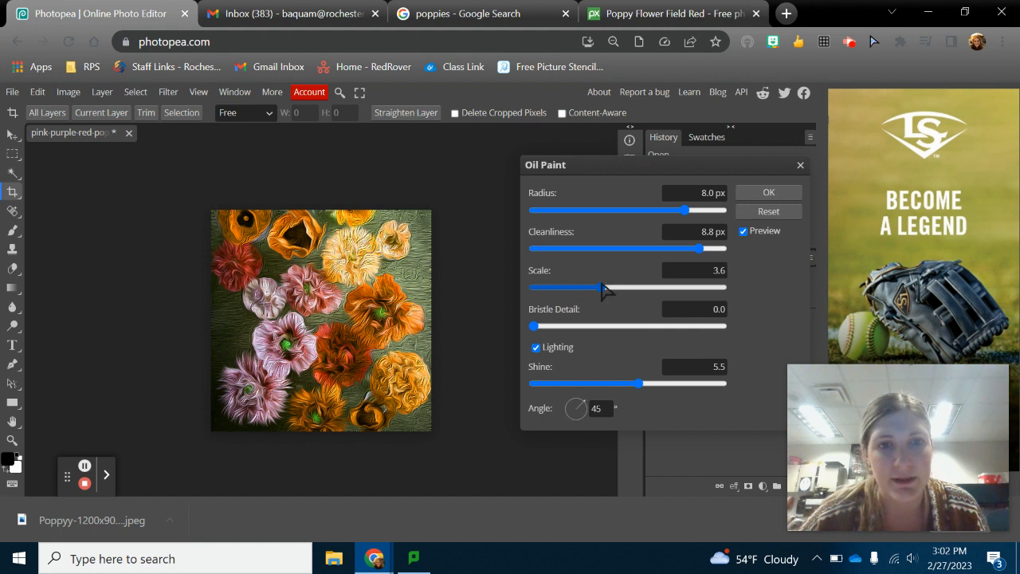
left_click_drag(639, 290, 670, 291)
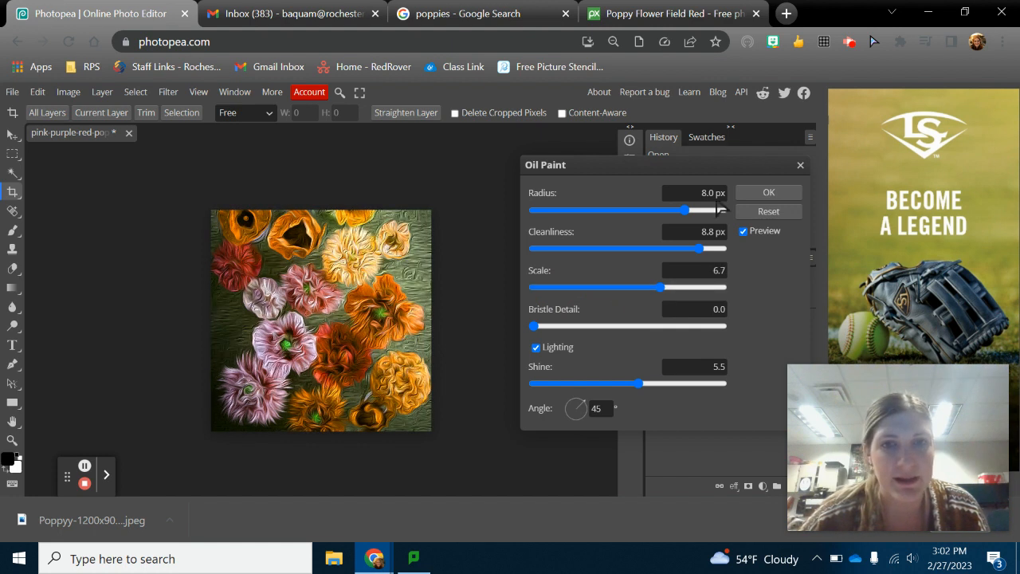
left_click(764, 196)
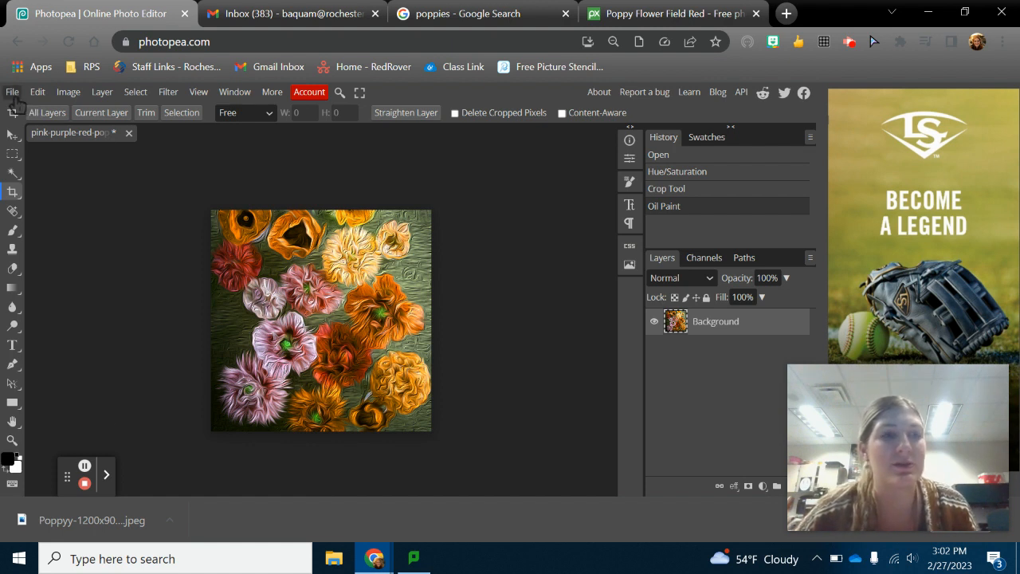
Export the oil-painted poppy image as a PNG at 1244 x 1250 px and 100% quality.
left_click(12, 93)
mouse_move(62, 283)
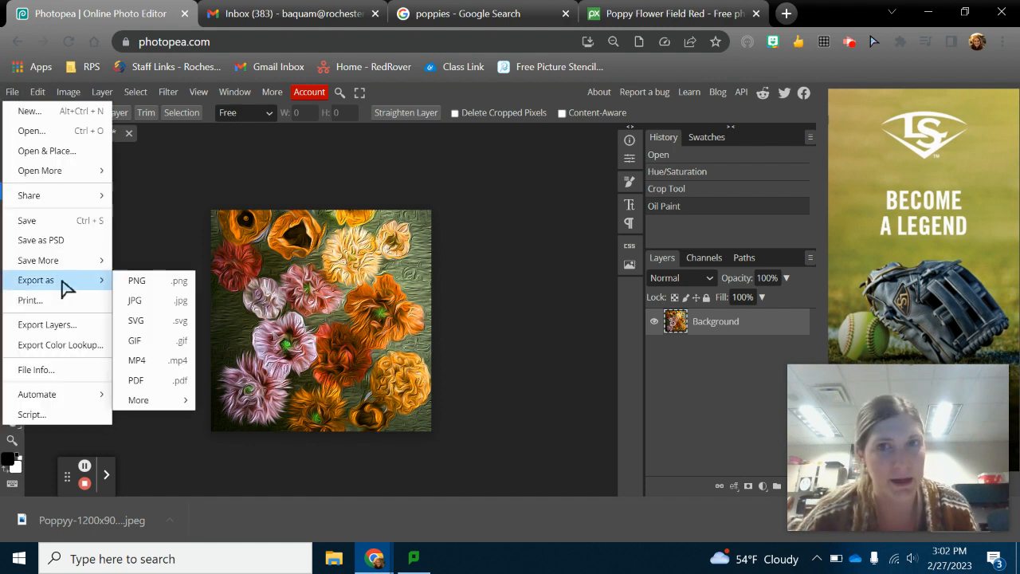
left_click(147, 286)
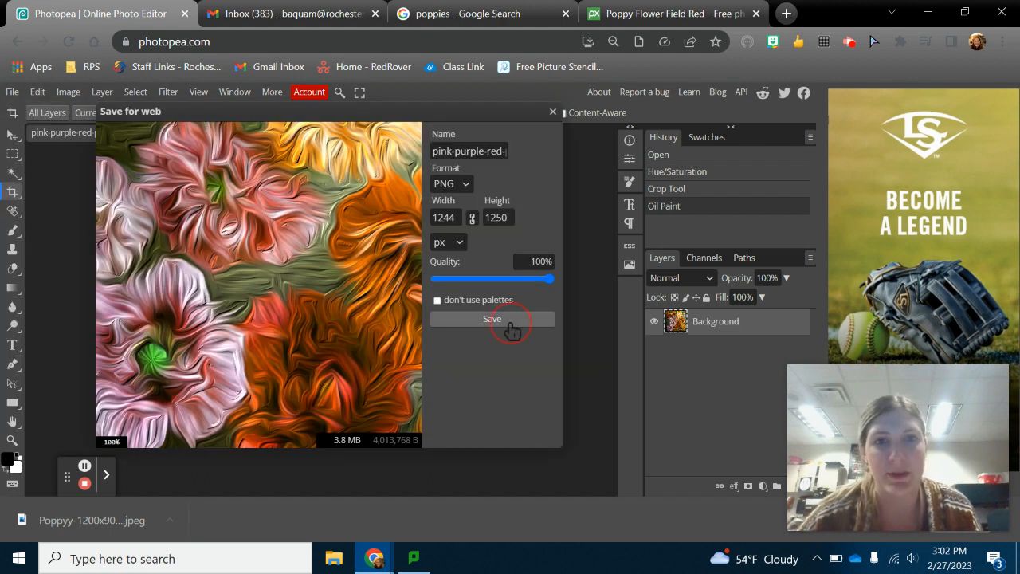
left_click(511, 330)
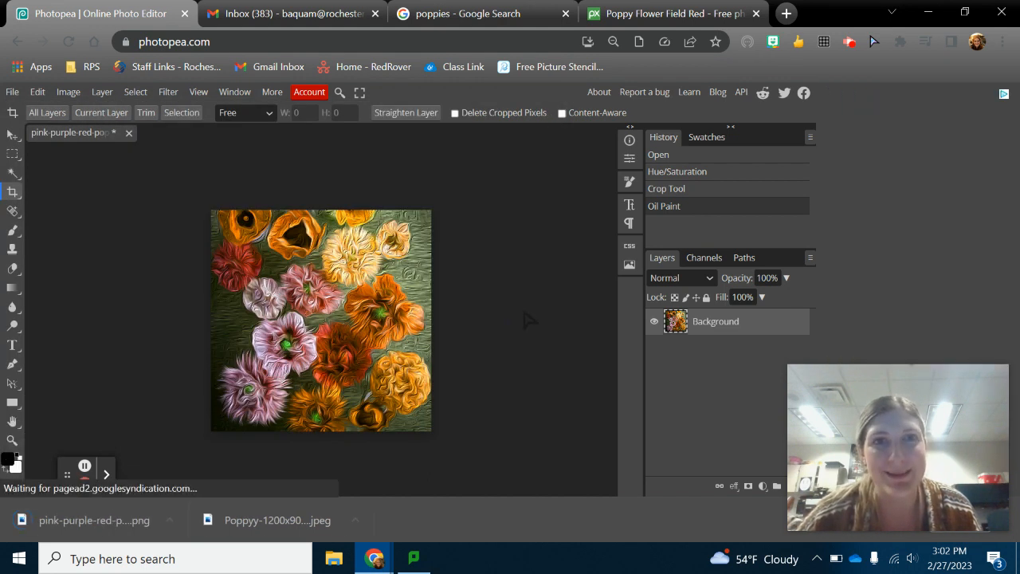
Open the original pink-purple-red-poppies JPG from the Downloads folder as a second document.
left_click(268, 522)
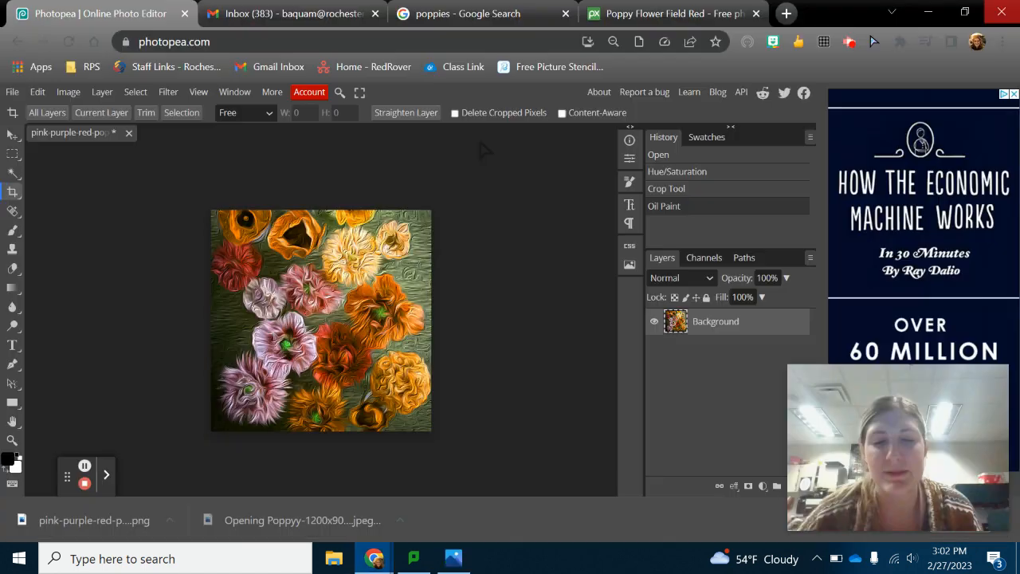
left_click(1001, 12)
left_click(12, 93)
left_click(36, 133)
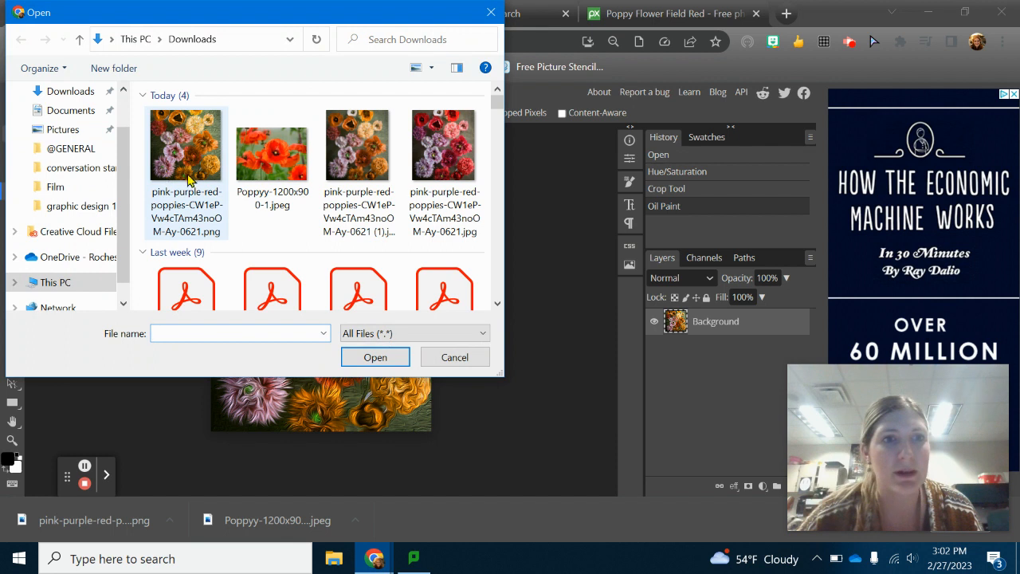
double_click(434, 160)
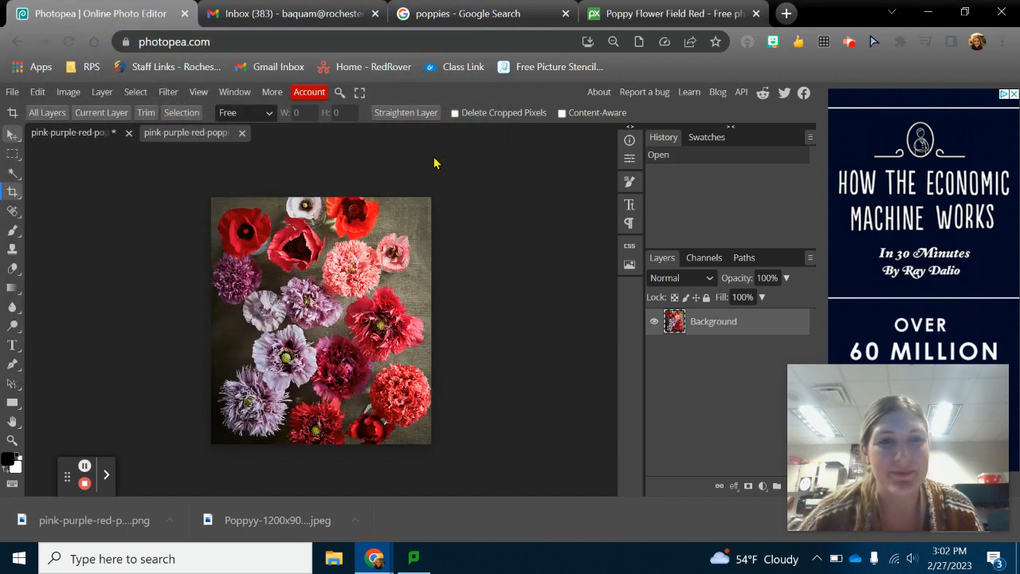
Compare the edited poppy image with the original by switching between the two documents.
left_click(80, 133)
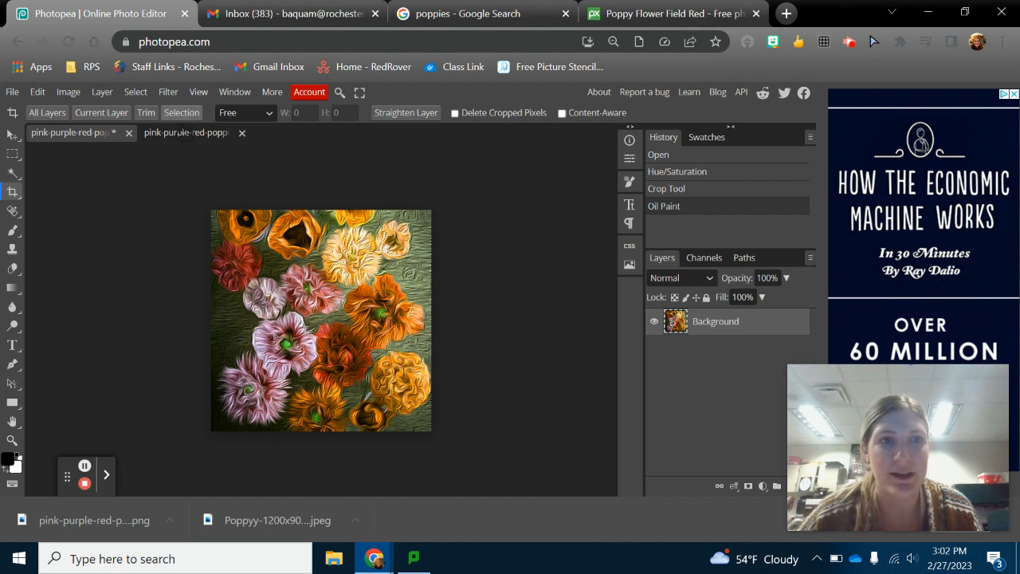
left_click(183, 132)
left_click(90, 134)
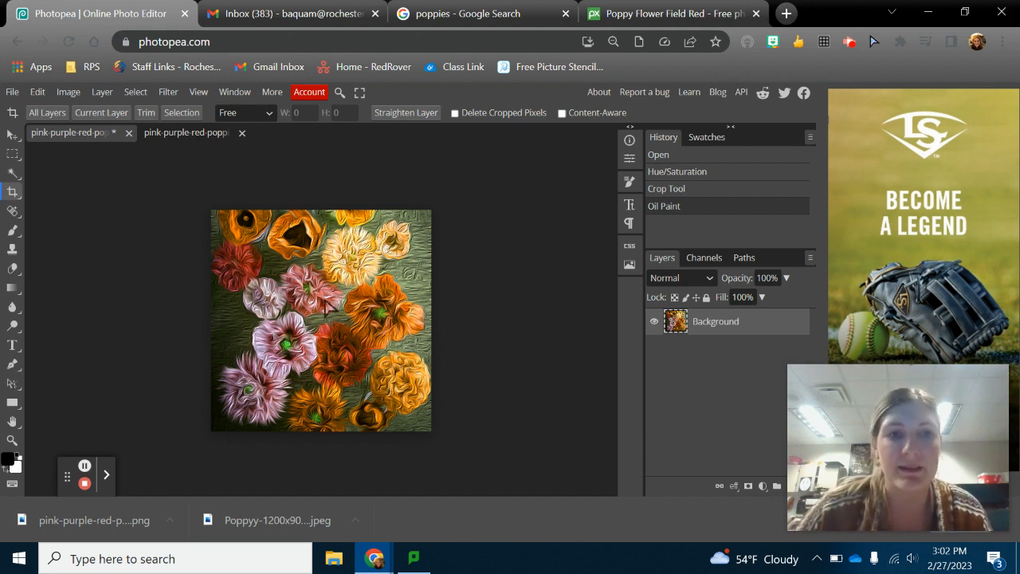
left_click(193, 141)
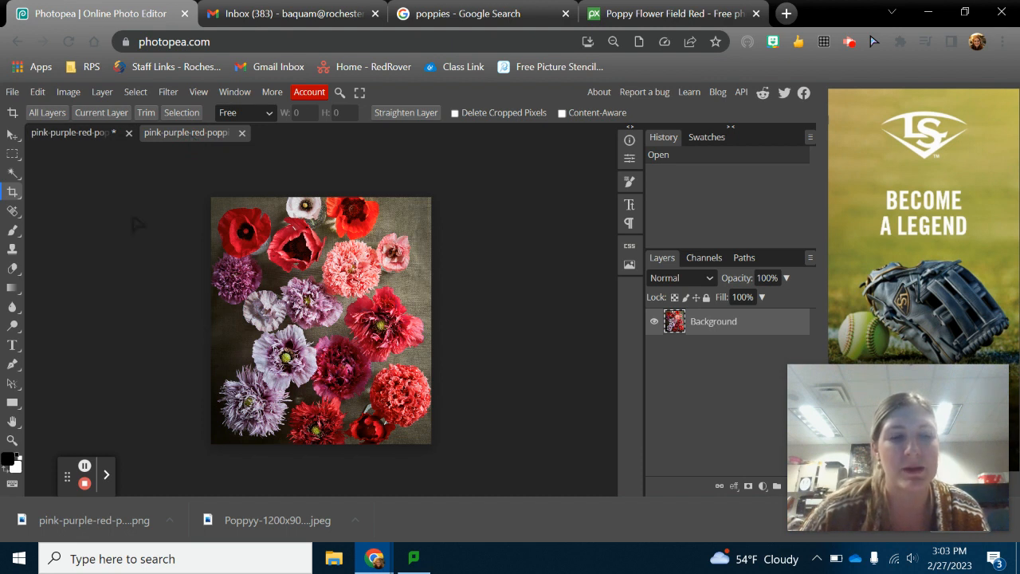
left_click(71, 133)
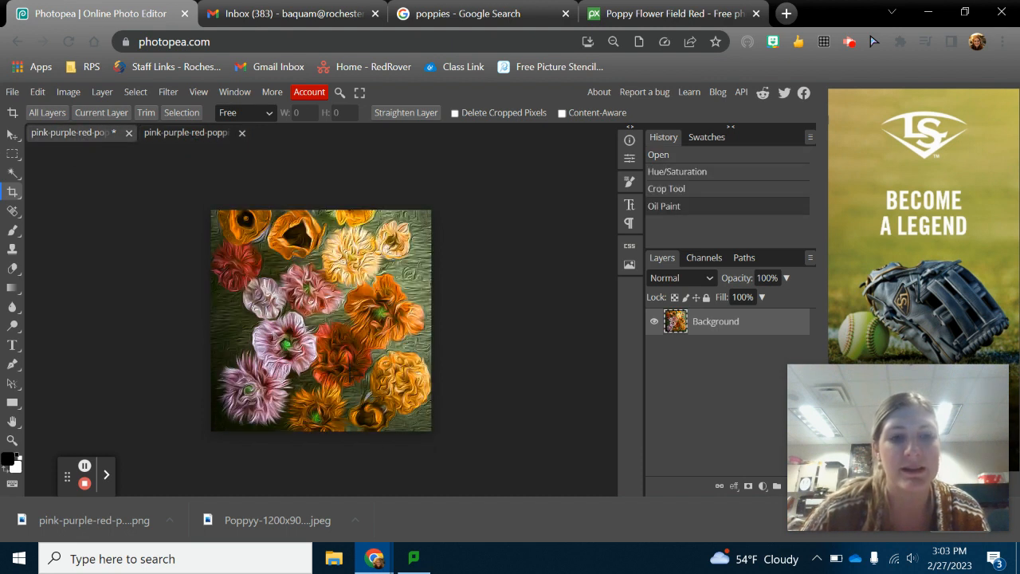